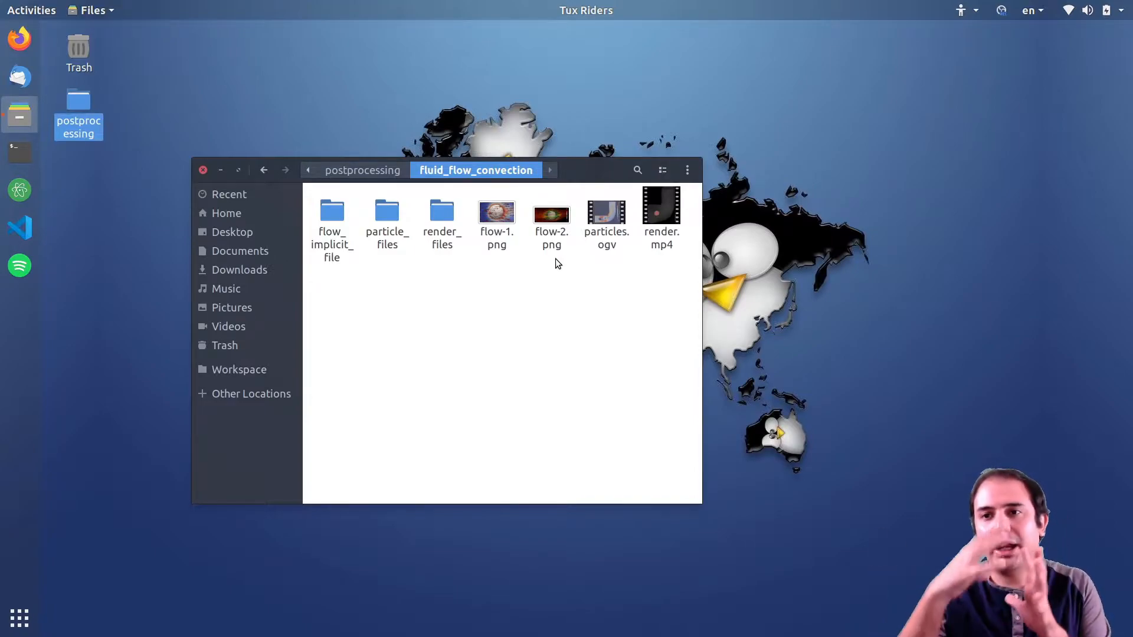
Play the particles.ogv animation in the video player, then close the player.
double_click(598, 239)
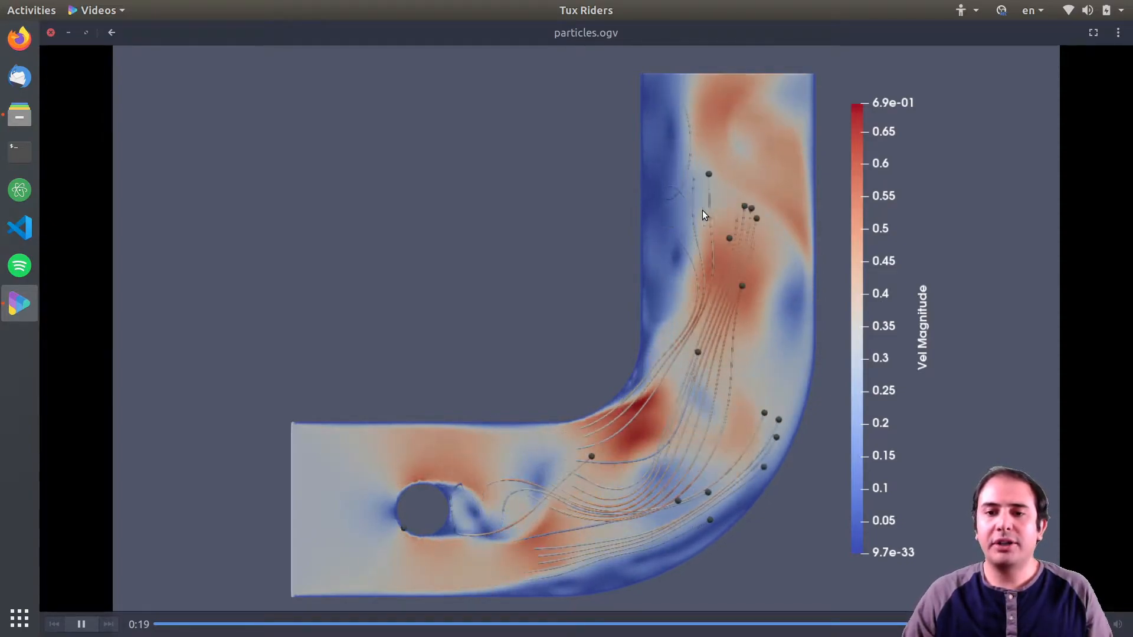
left_click(460, 525)
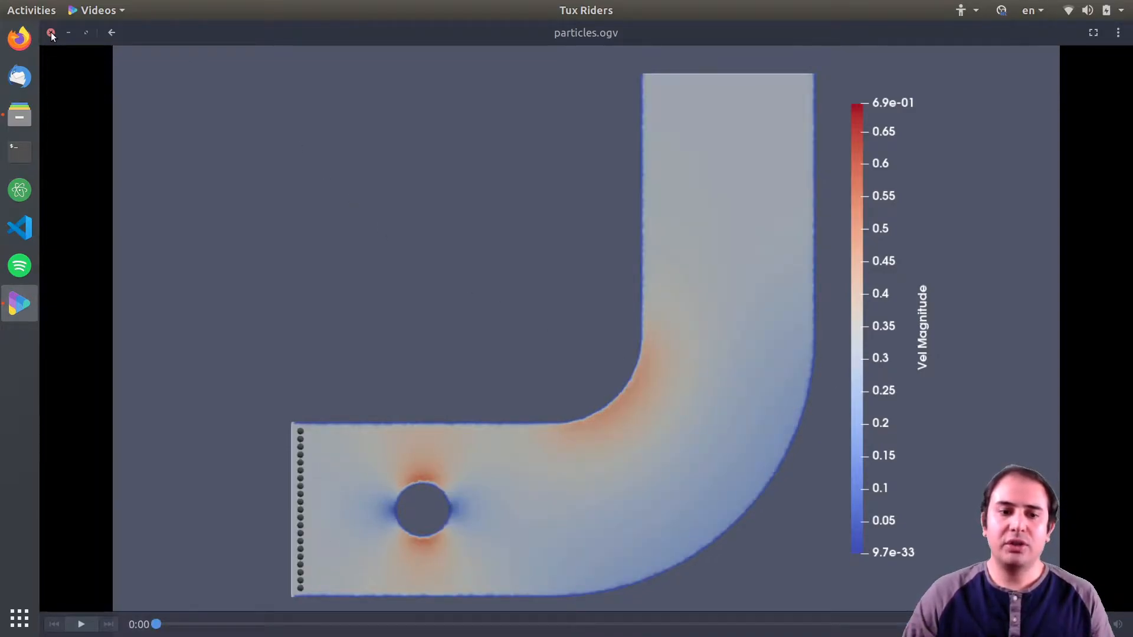
left_click(81, 625)
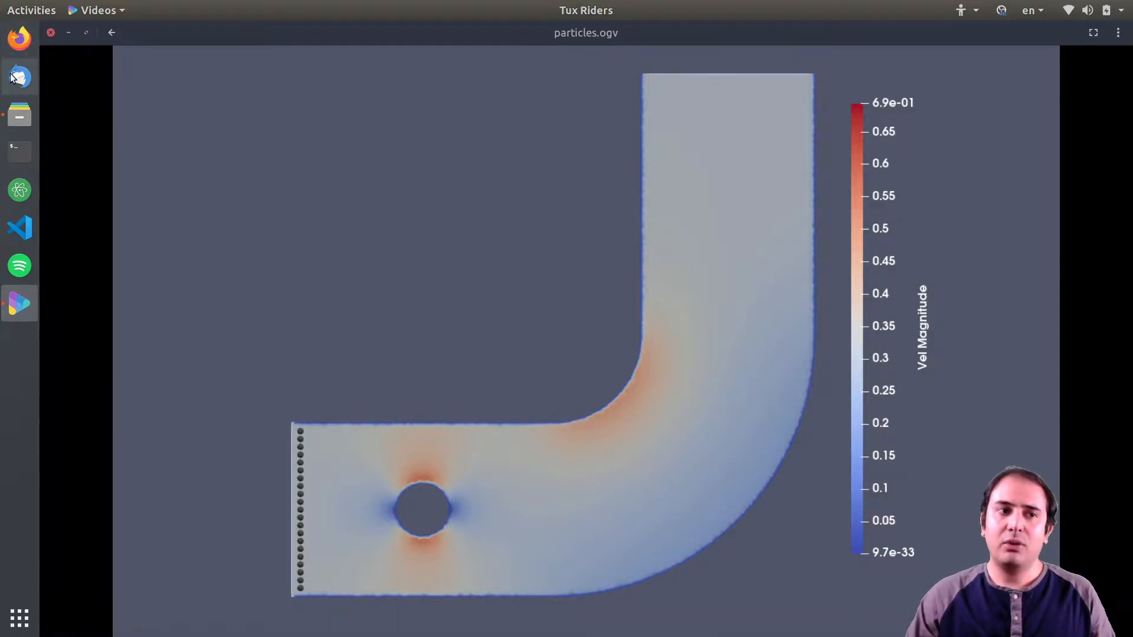
left_click(51, 34)
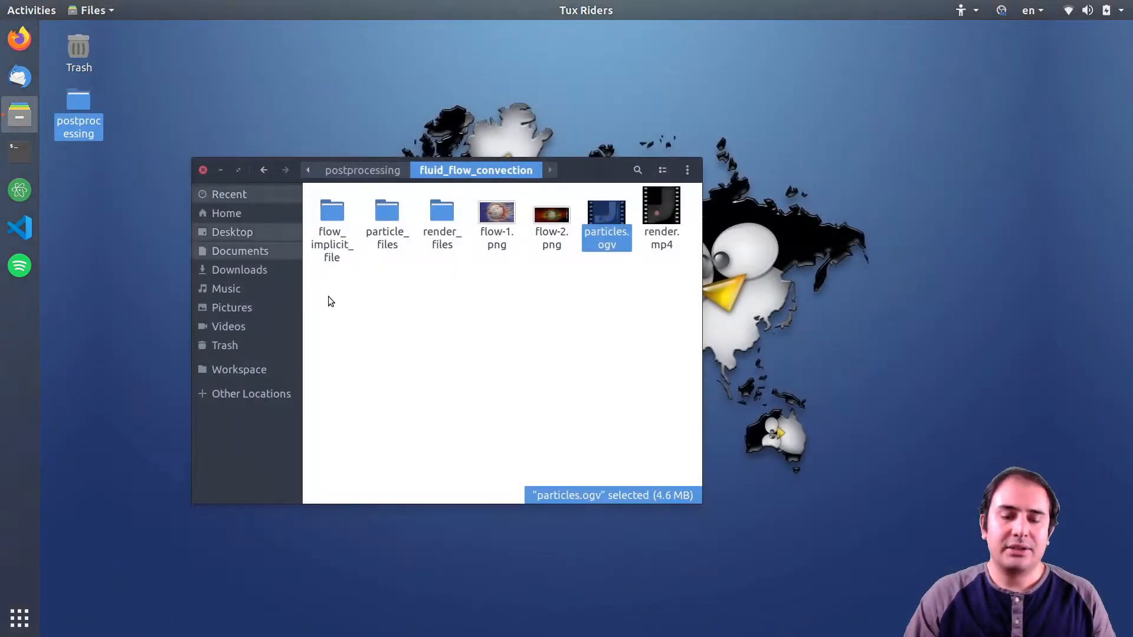
Browse the particle_files folder and inspect its output-2d_6.pvd and .vtu output files.
left_click(362, 339)
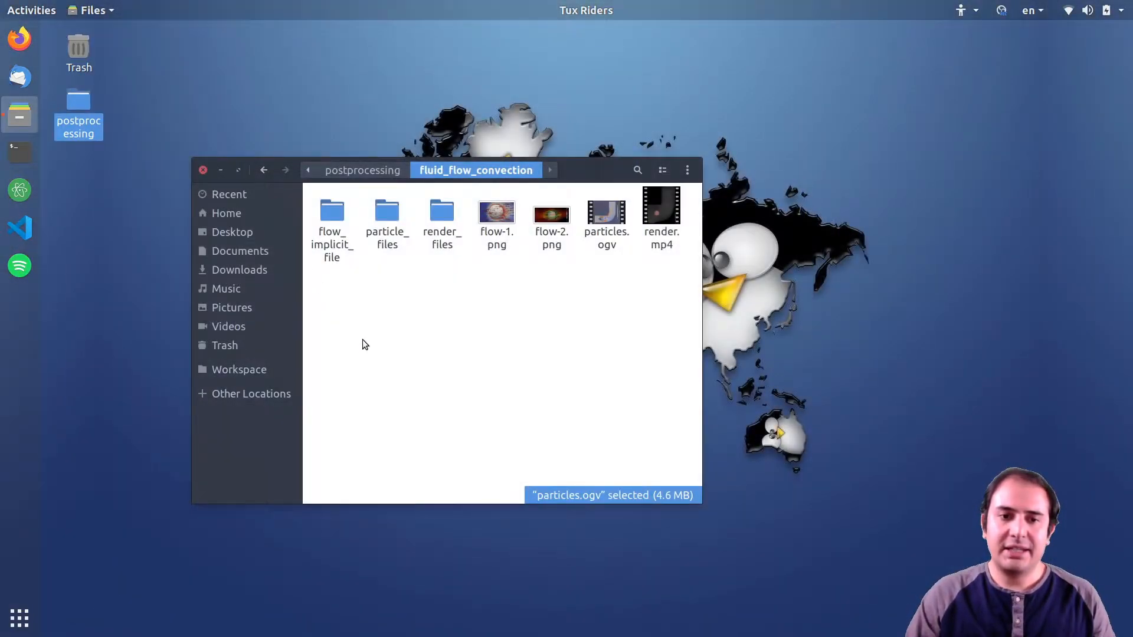
left_click(601, 226)
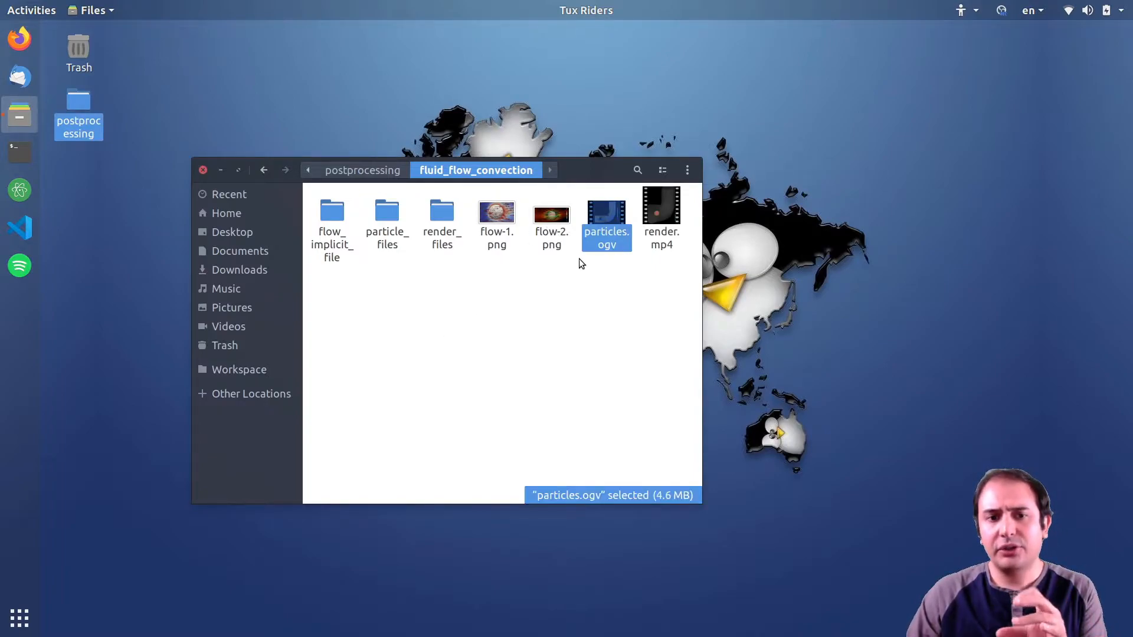
double_click(384, 220)
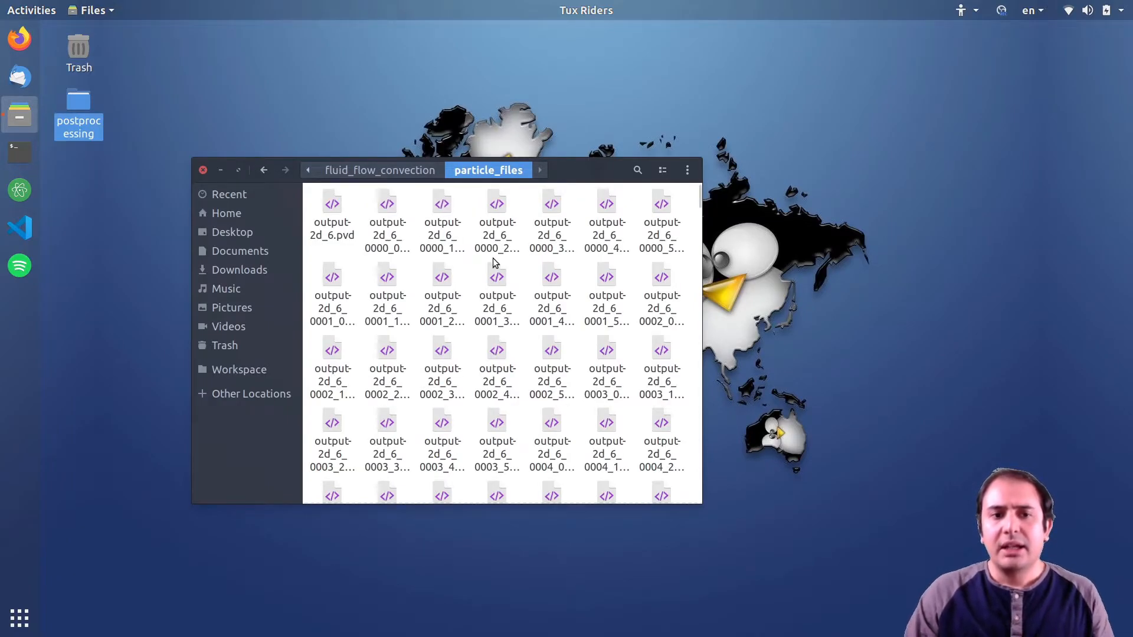
left_click(336, 208)
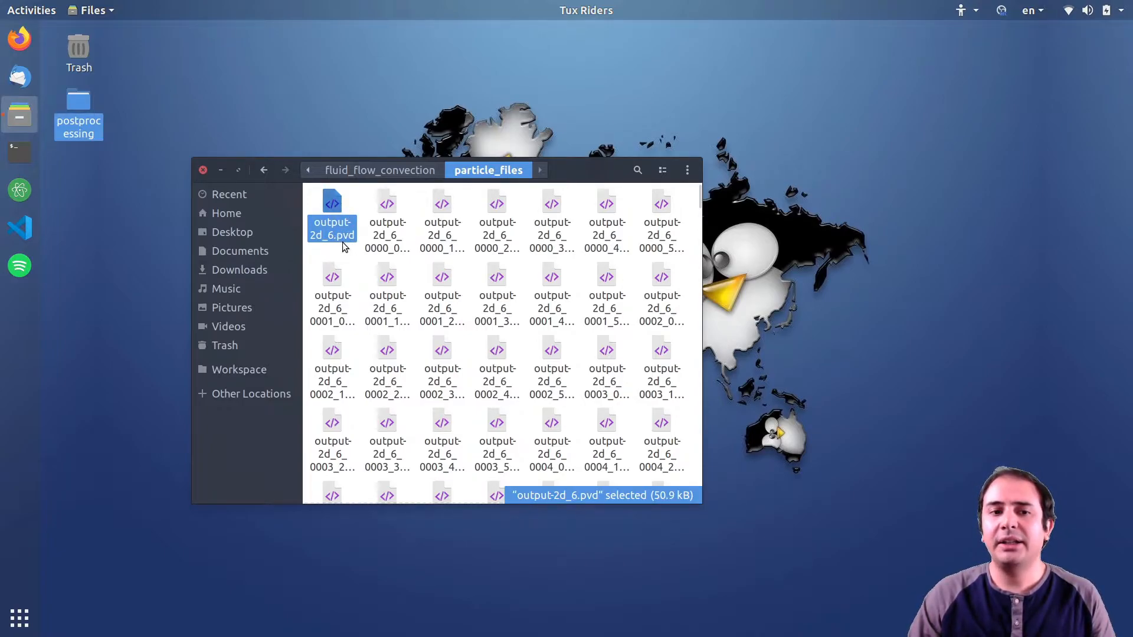
left_click(373, 221)
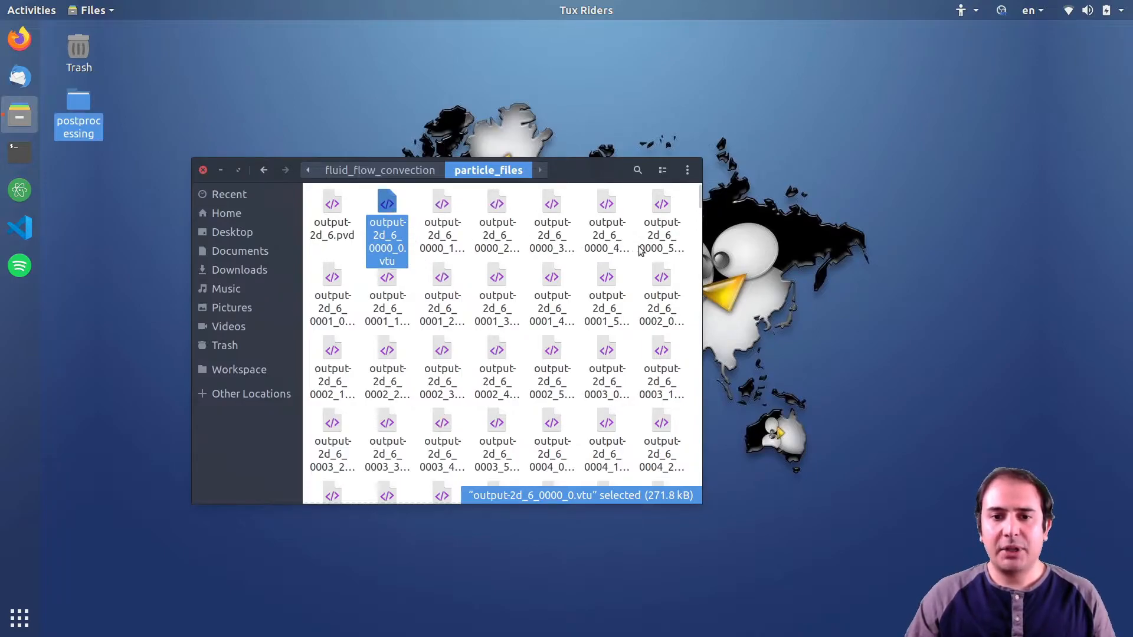
left_click(659, 246, "shift")
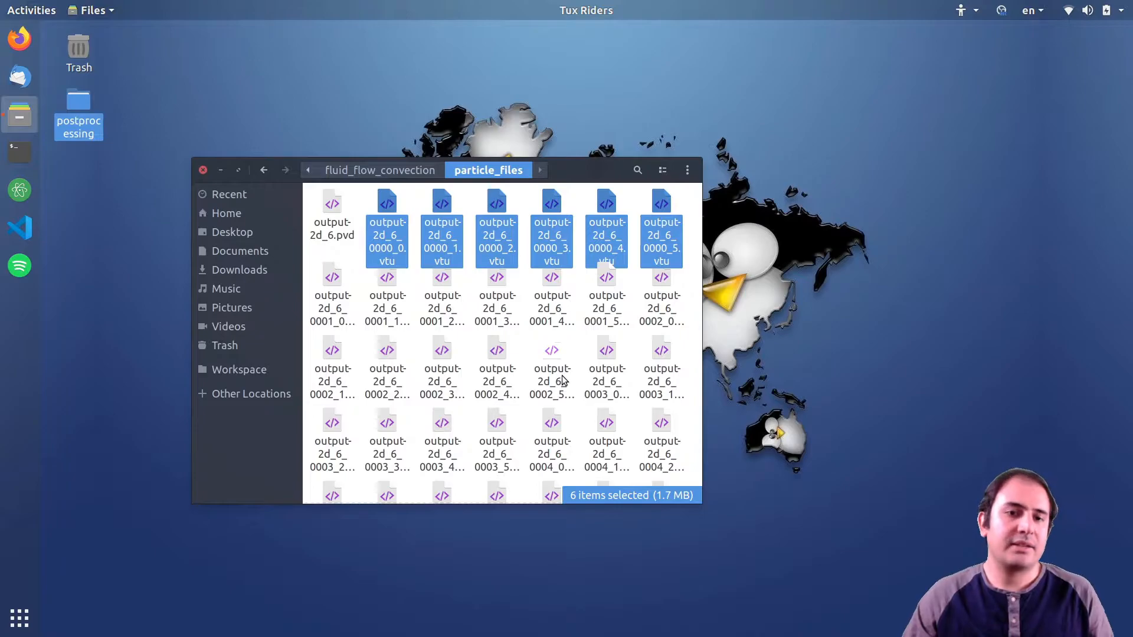
left_click(394, 171)
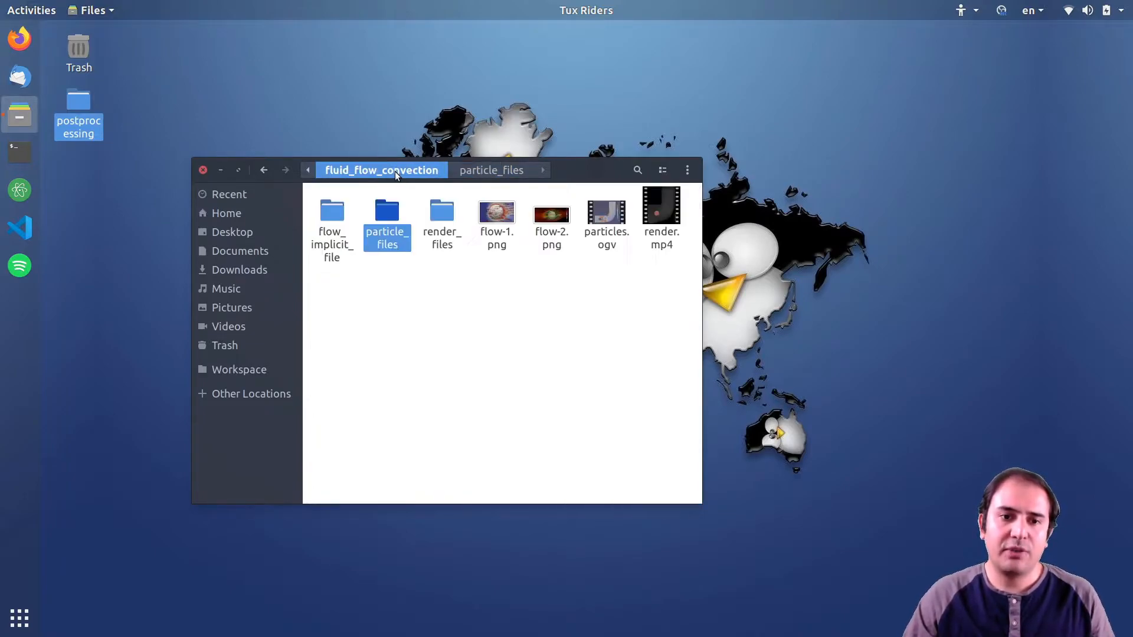
Launch ParaView from a terminal and open output-2d_6.pvd from the particle_files folder, applying it.
key("ctrl+alt+t")
type("paraview")
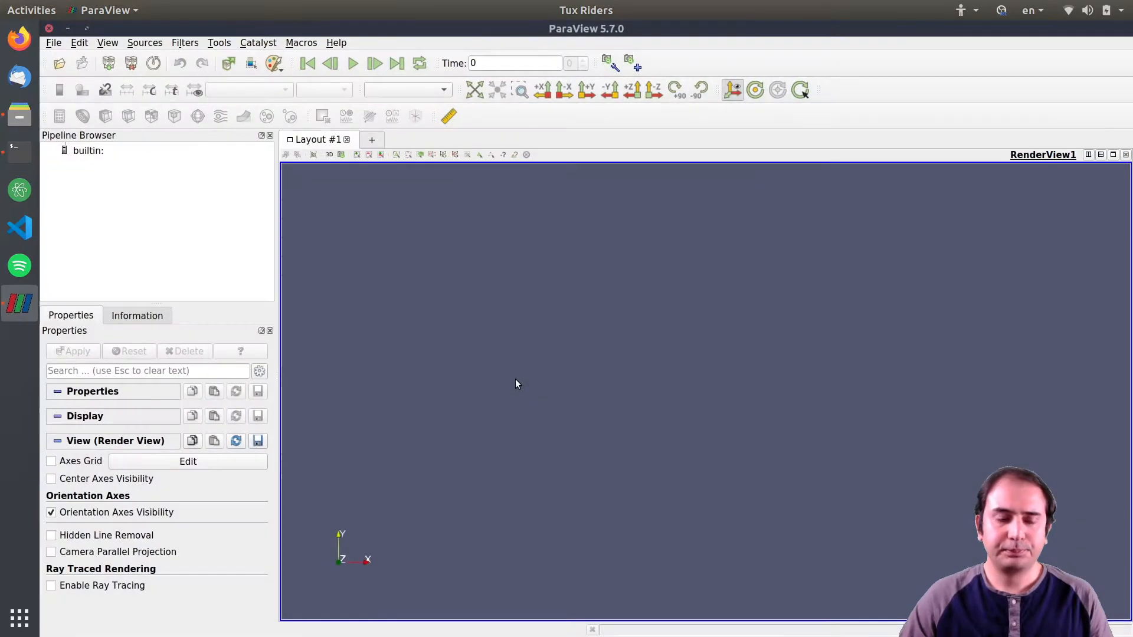
left_click(63, 66)
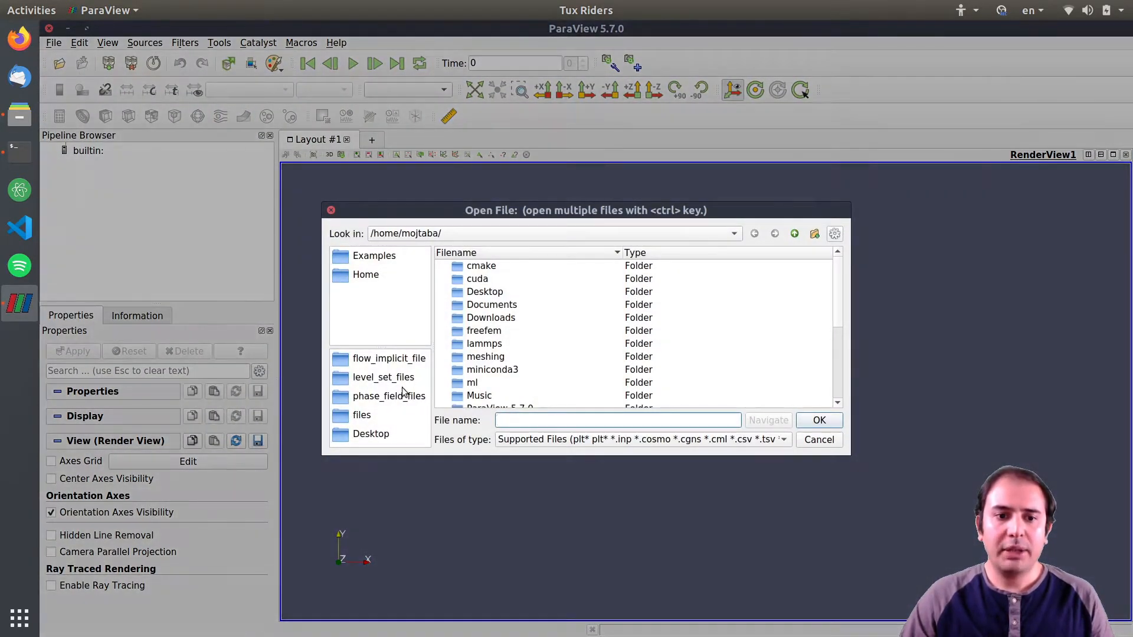
left_click(378, 360)
left_click(795, 234)
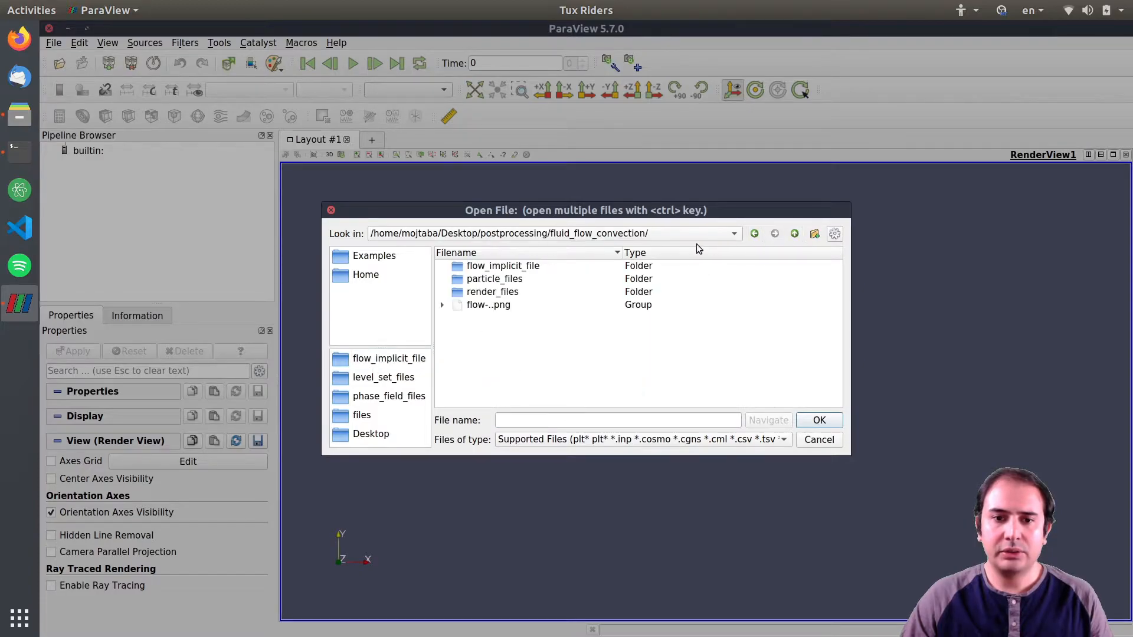
double_click(485, 281)
left_click(527, 269)
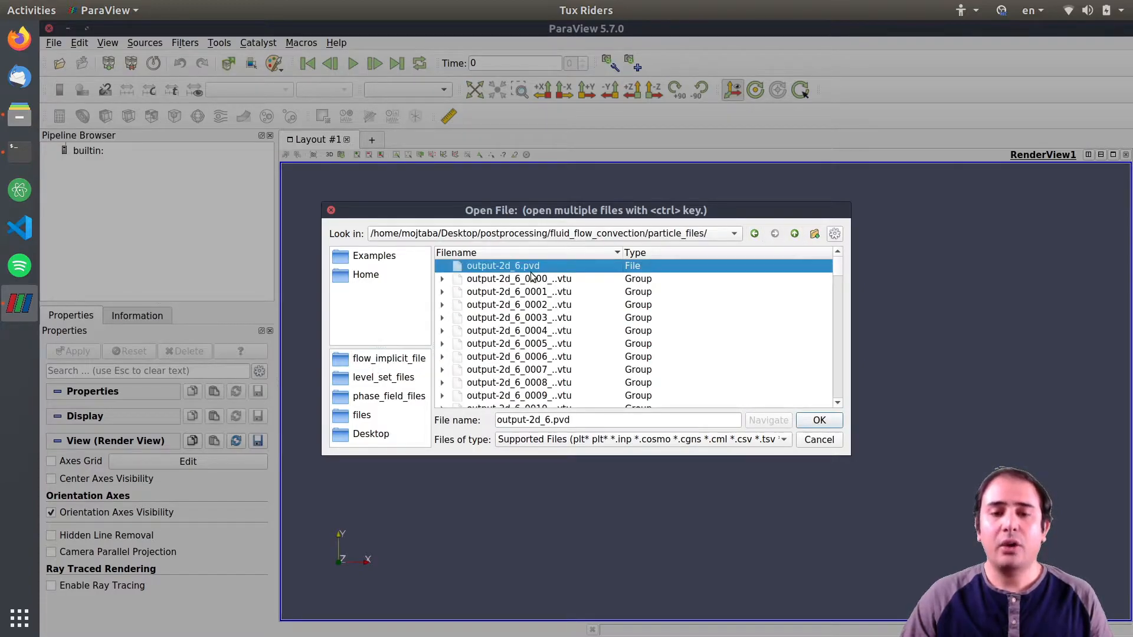
left_click(820, 420)
left_click(75, 352)
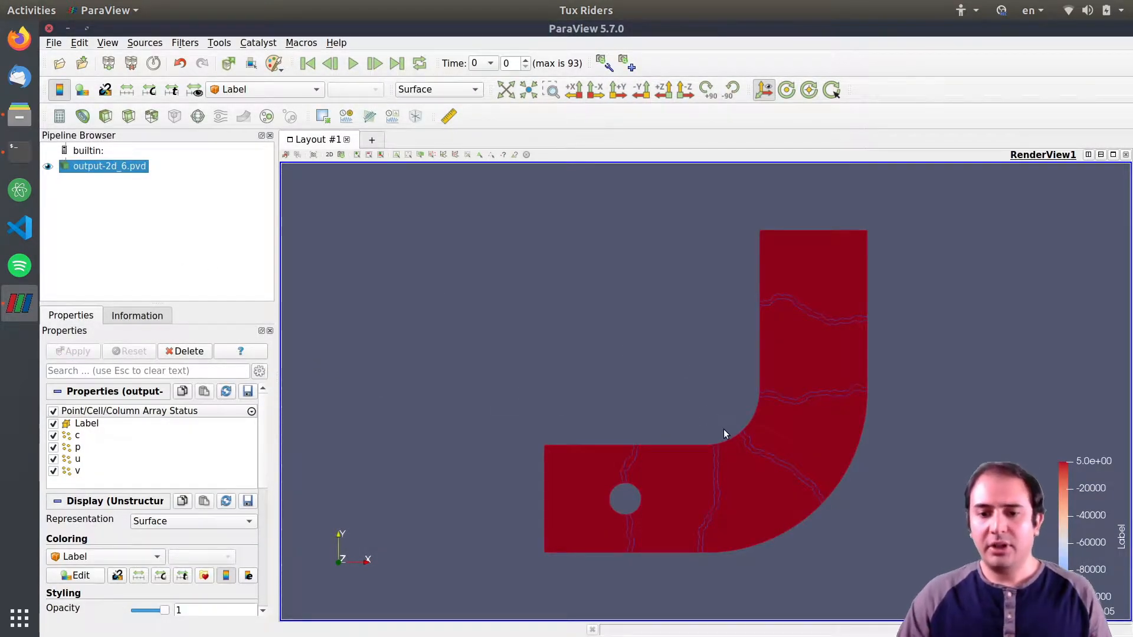
Color the dataset by vtkCompositeIndex.
left_click(250, 88)
left_click(254, 116)
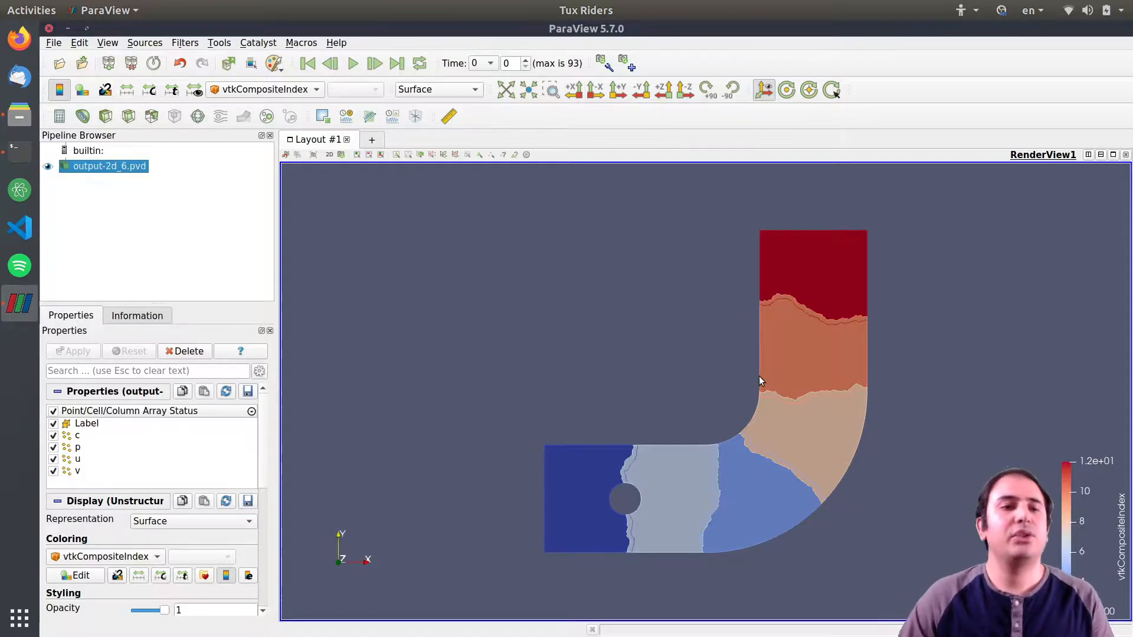
left_click(254, 89)
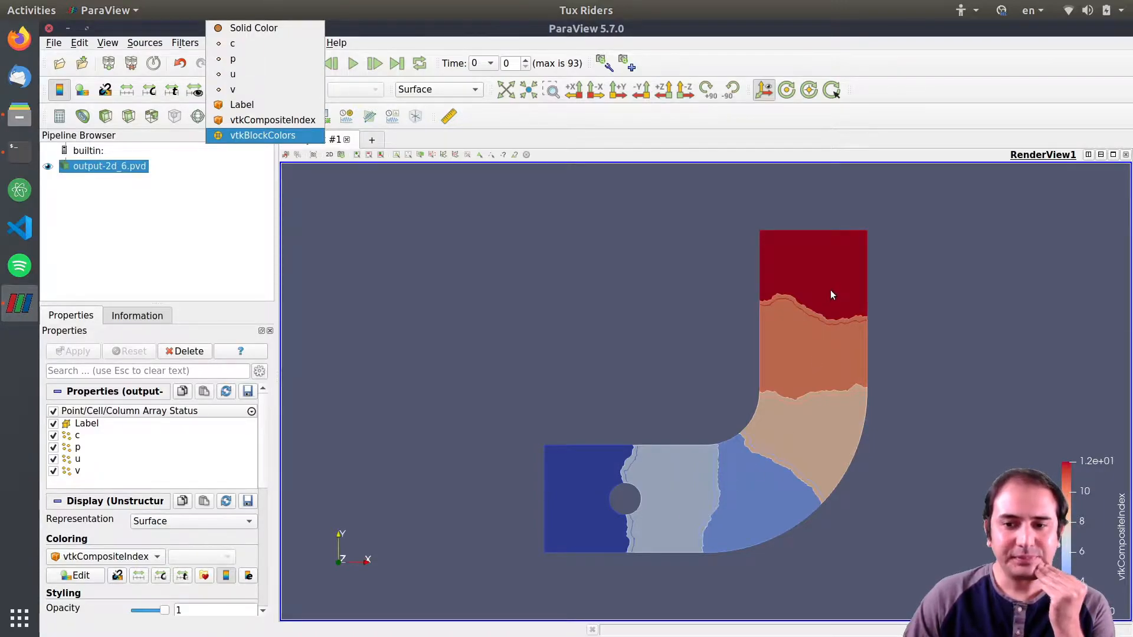
left_click(185, 240)
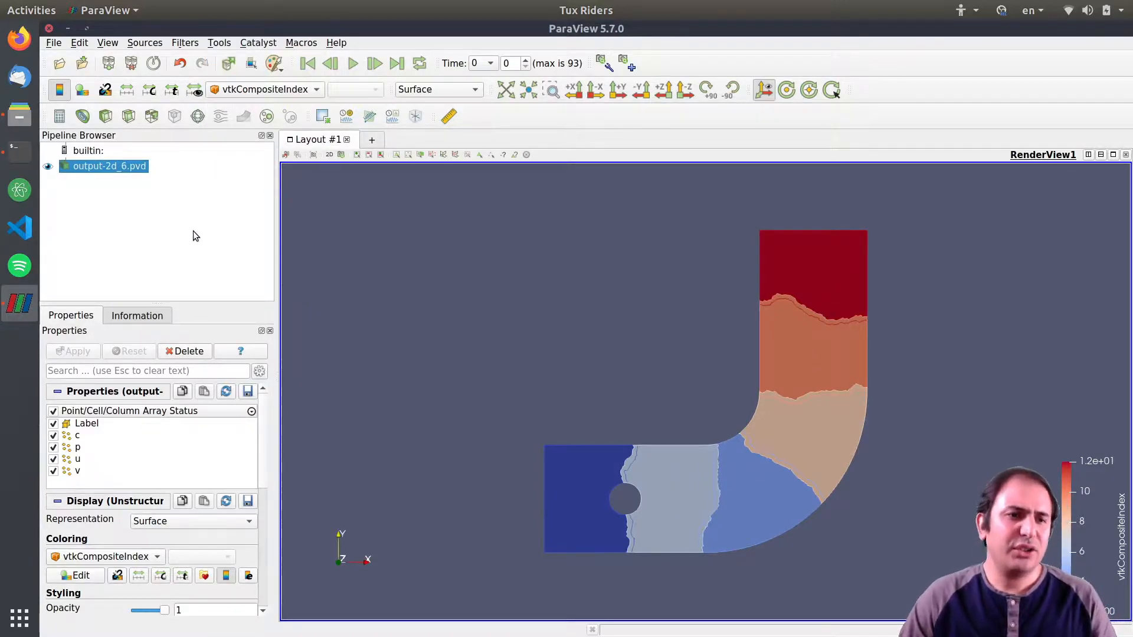
Color the dataset by the u field.
left_click(266, 89)
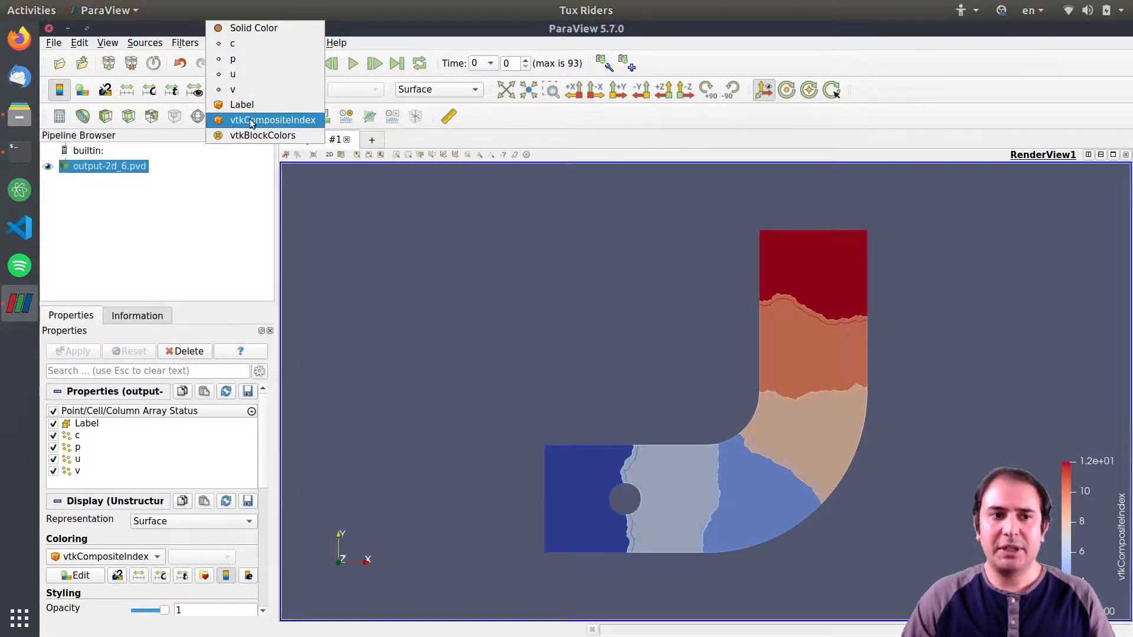
left_click(246, 72)
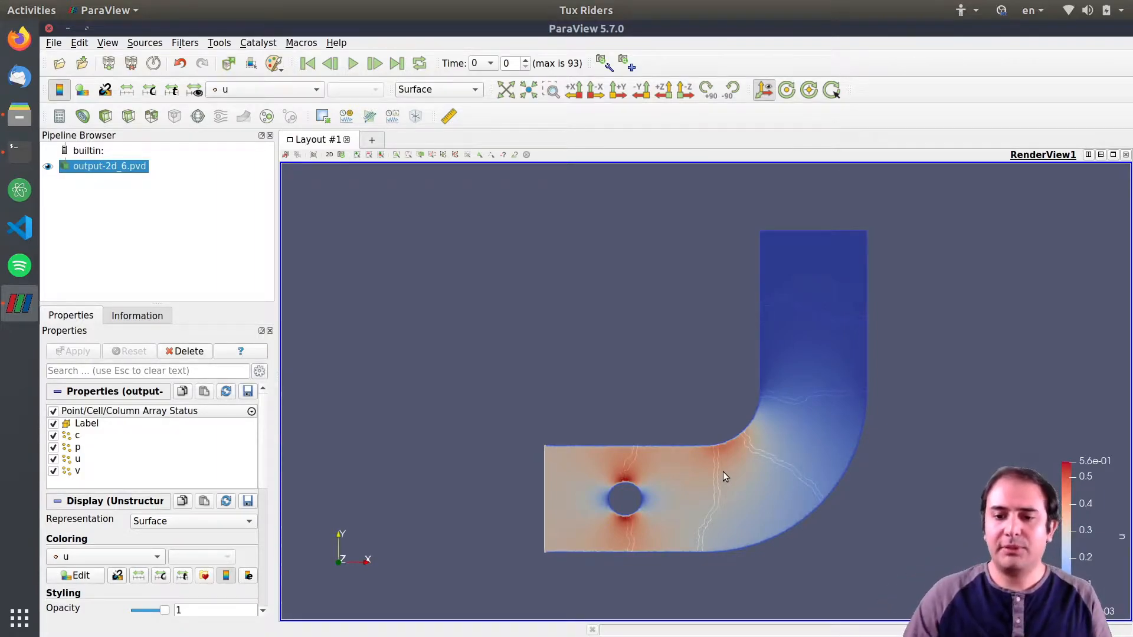
scroll(732, 468, "up", 3)
scroll(722, 481, "up", 3)
left_click_drag(719, 492, 554, 178)
Switch the representation to Surface With Edges to show the mesh.
left_click(274, 89)
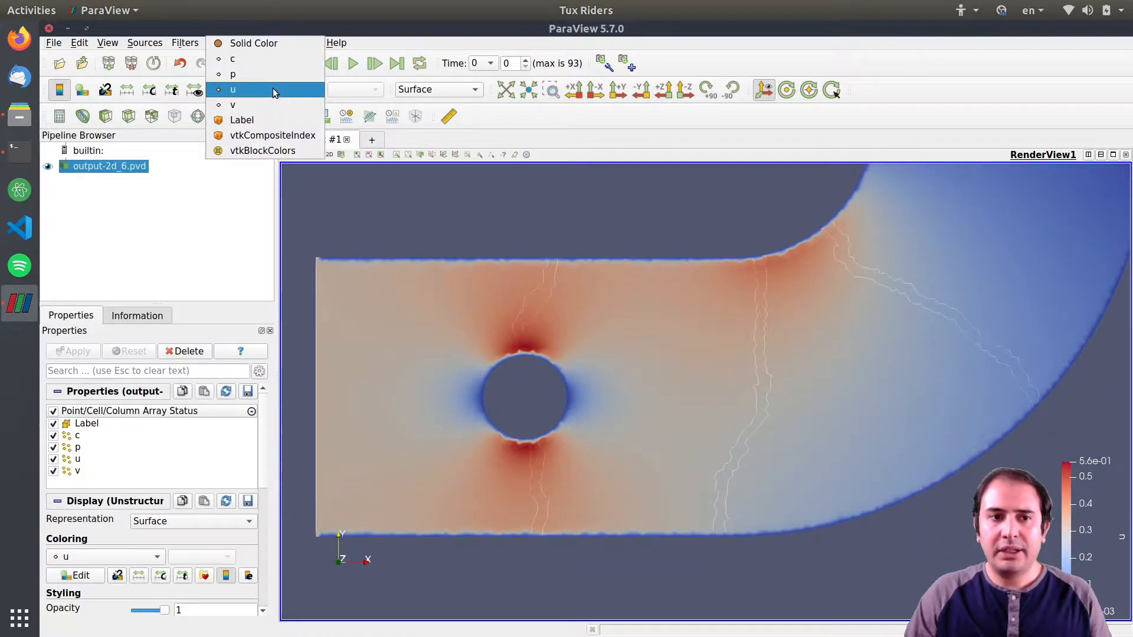
left_click(435, 88)
left_click(440, 87)
left_click(435, 120)
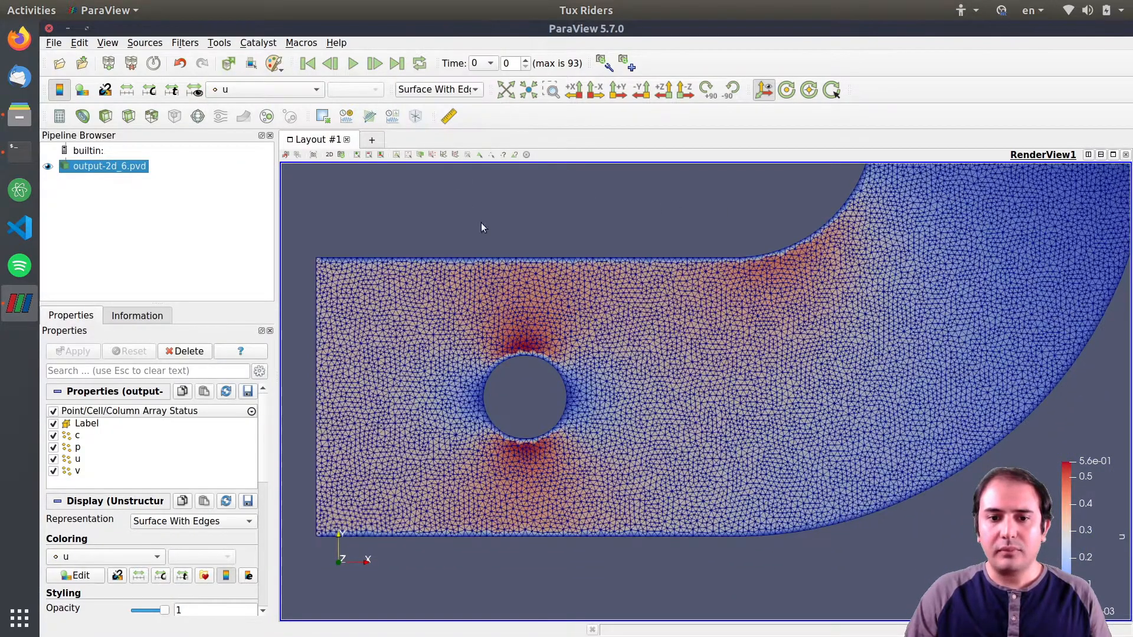
Switch the representation back to Surface.
scroll(526, 320, "up", 5)
left_click_drag(495, 323, 664, 368)
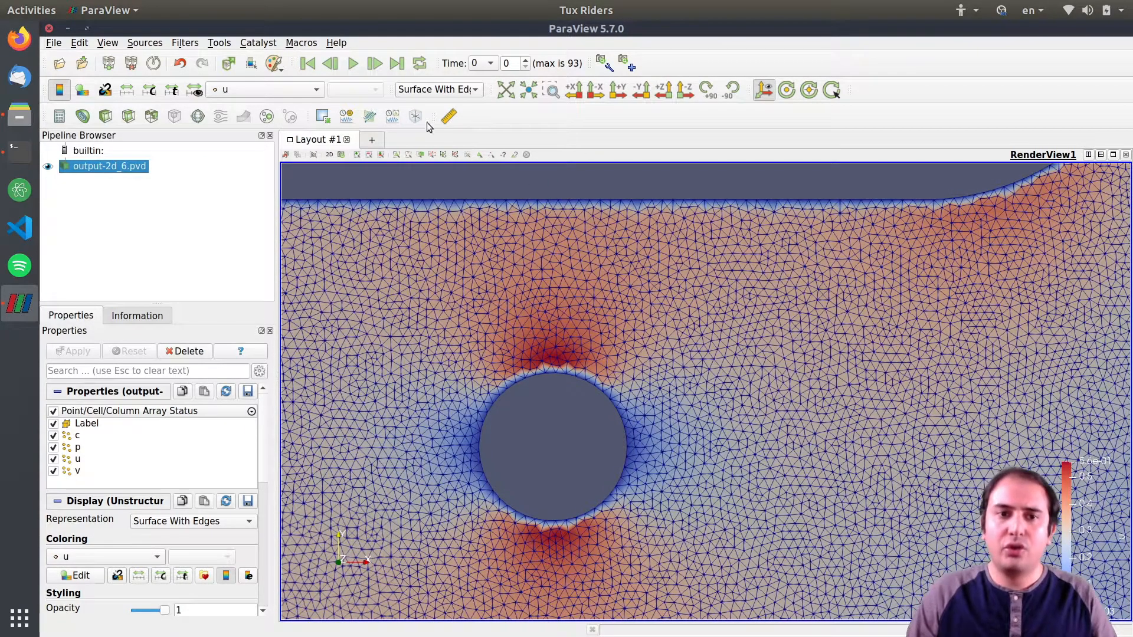
left_click(437, 89)
left_click(443, 104)
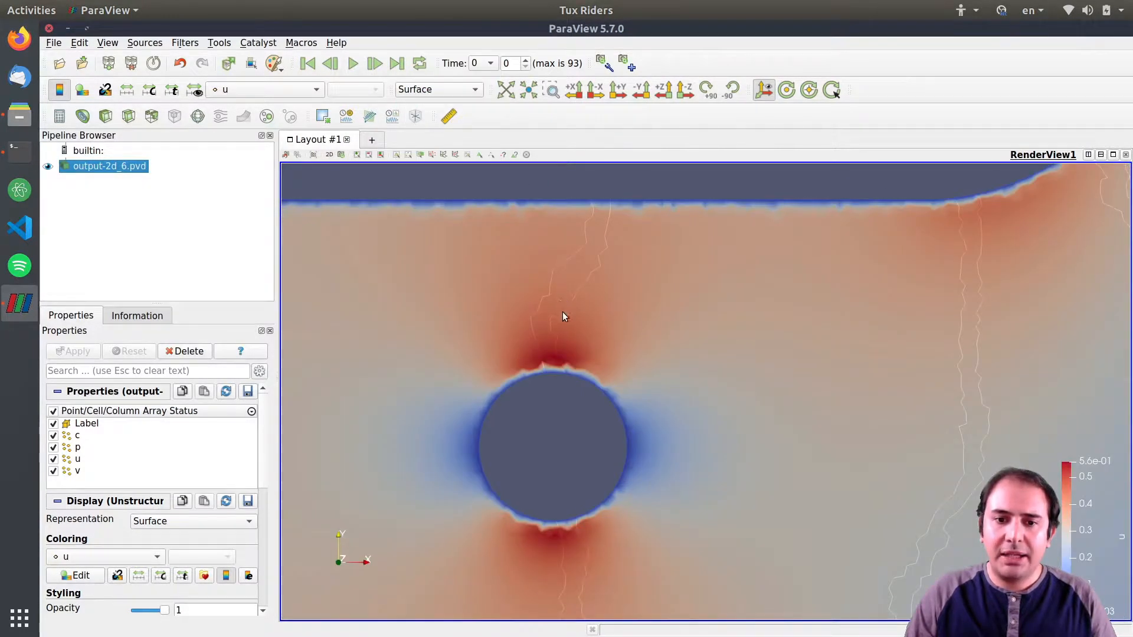
Color the dataset by Label and move its color legend higher in the view.
scroll(644, 351, "down", 5)
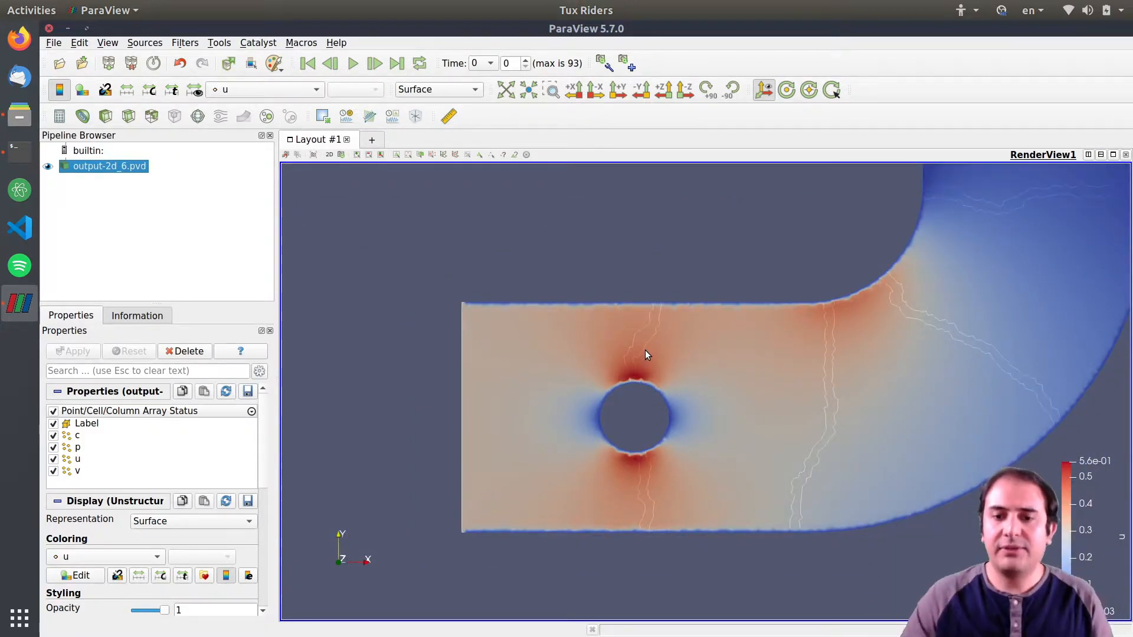
scroll(692, 361, "down", 2)
left_click_drag(786, 278, 729, 302)
scroll(717, 328, "down", 4)
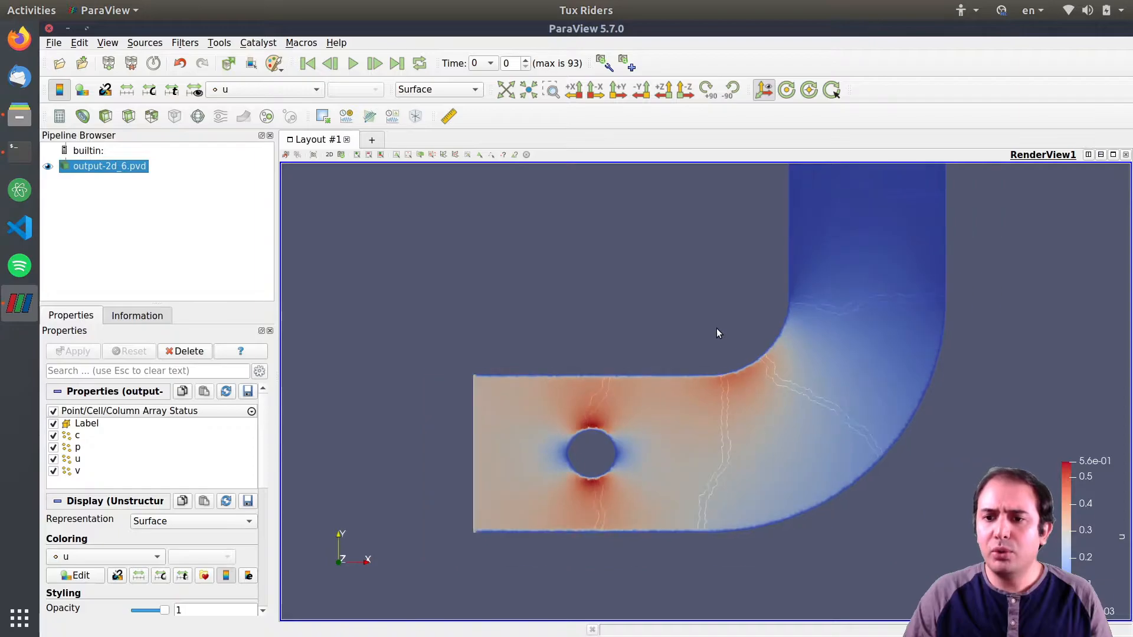
left_click_drag(742, 263, 748, 286)
left_click(255, 88)
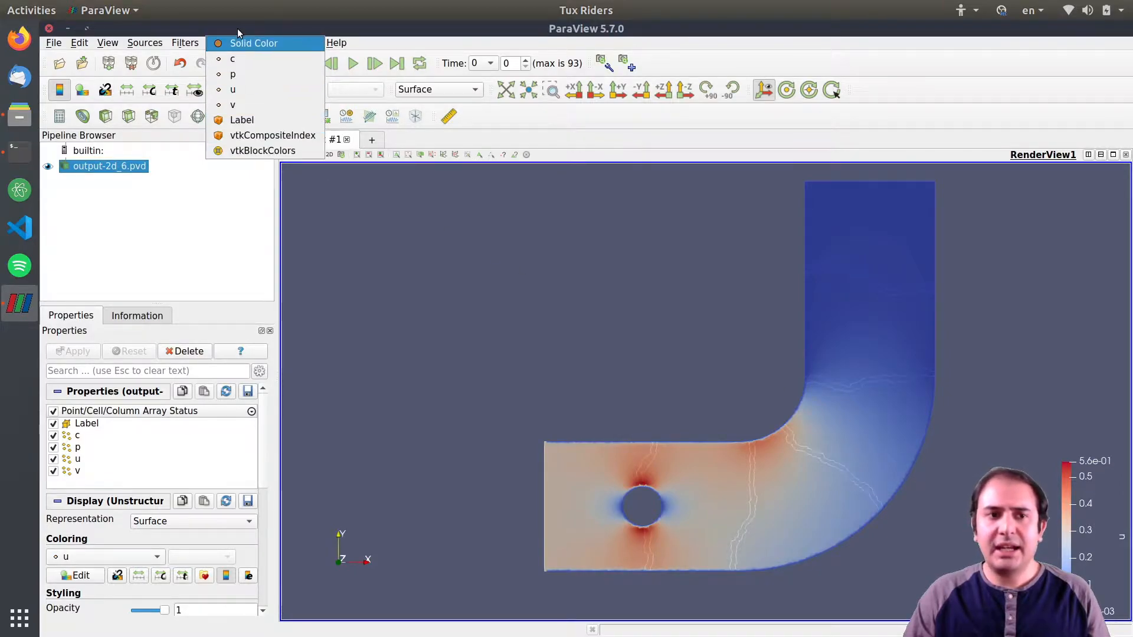
left_click(244, 120)
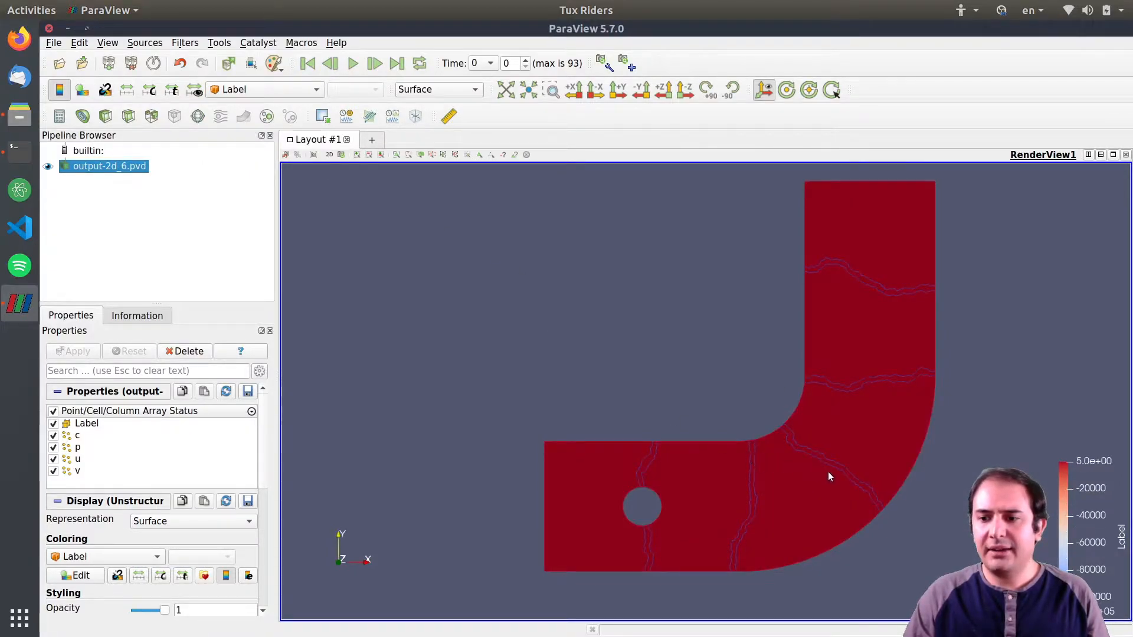
left_click_drag(1082, 519, 1081, 405)
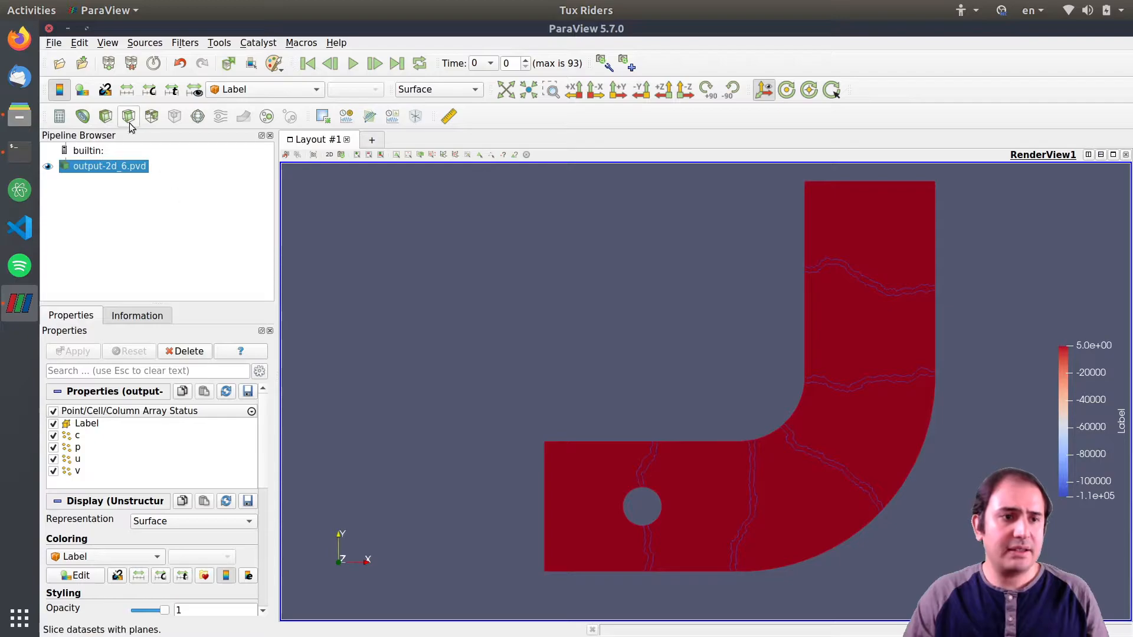
Add a Clip filter that clips by the Label scalar at value 0, with Invert unchecked.
left_click(105, 116)
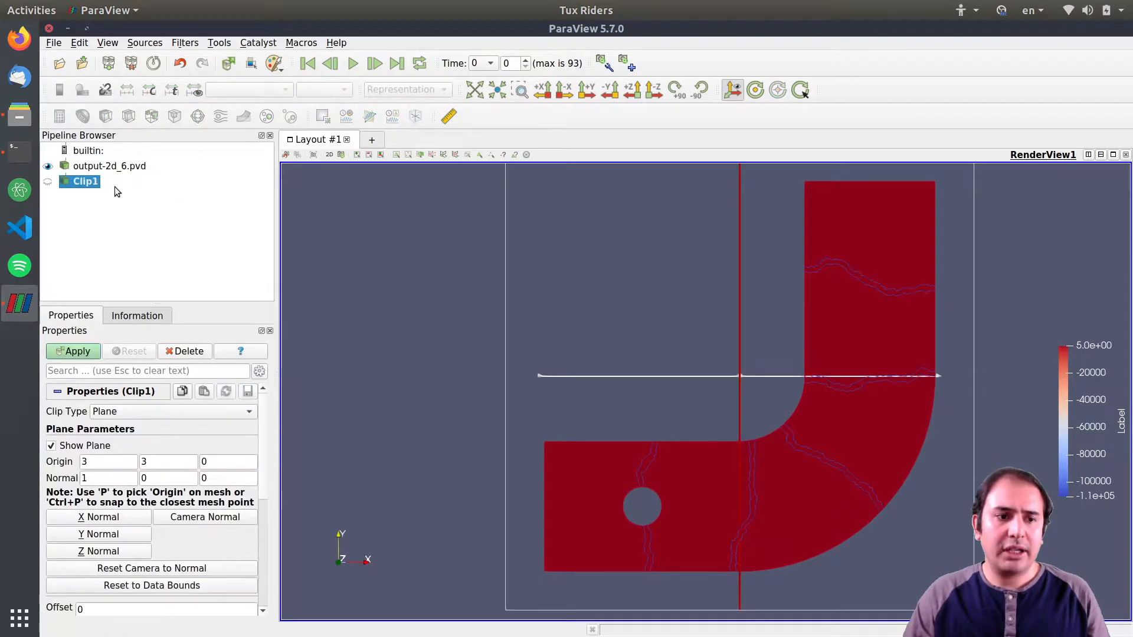
left_click(124, 417)
left_click(118, 473)
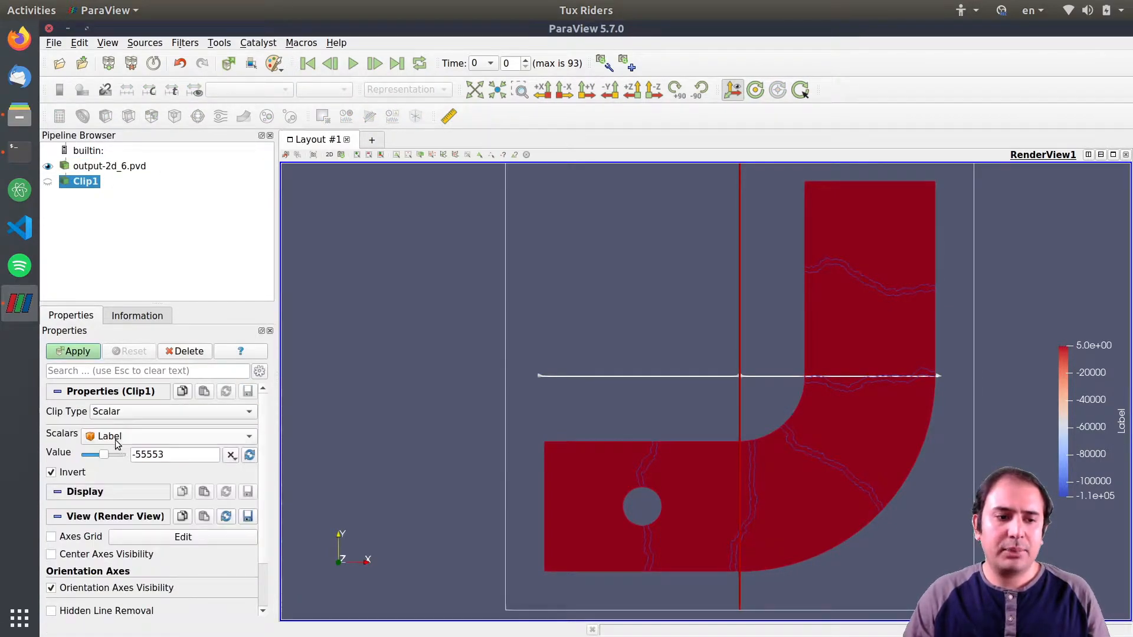
left_click(117, 443)
left_click(114, 440)
left_click_drag(171, 455, 145, 455)
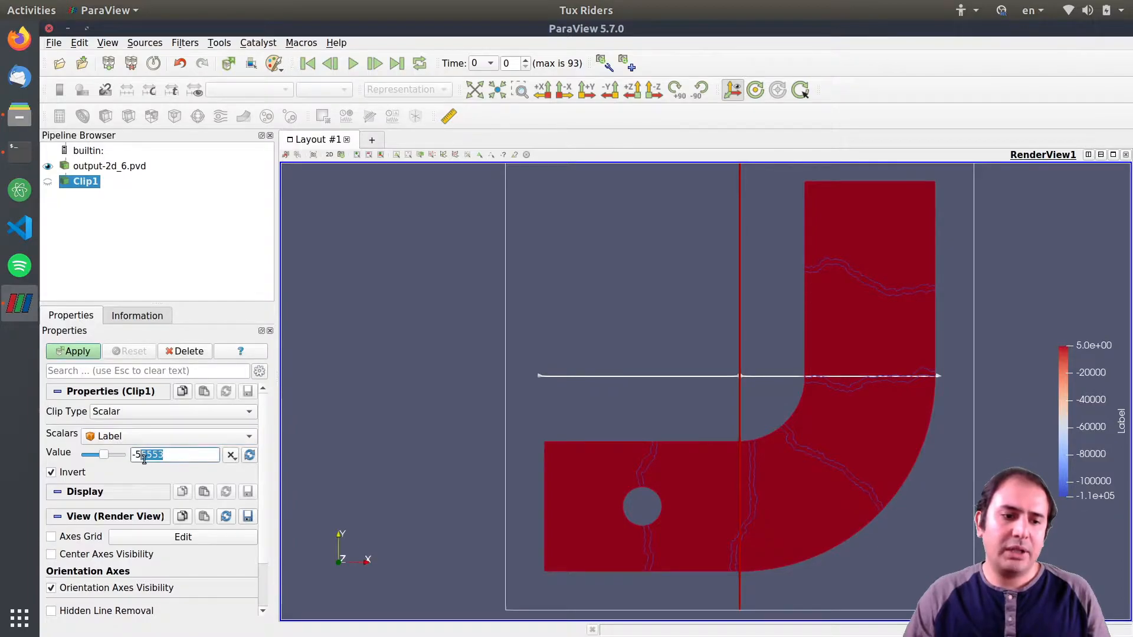
type("0")
left_click(78, 353)
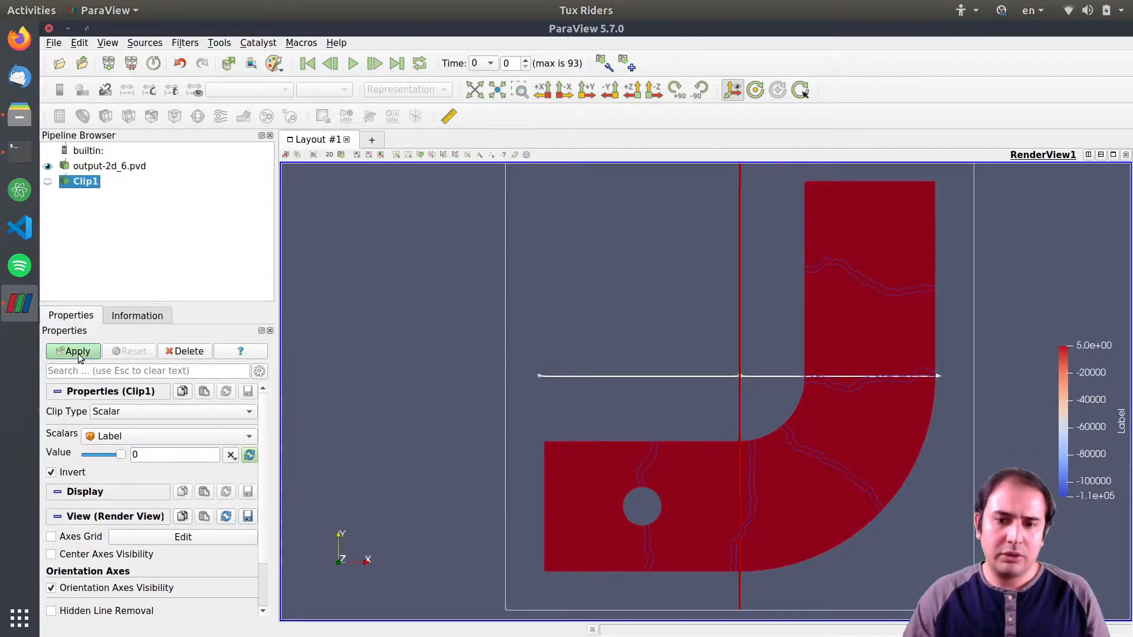
left_click(52, 472)
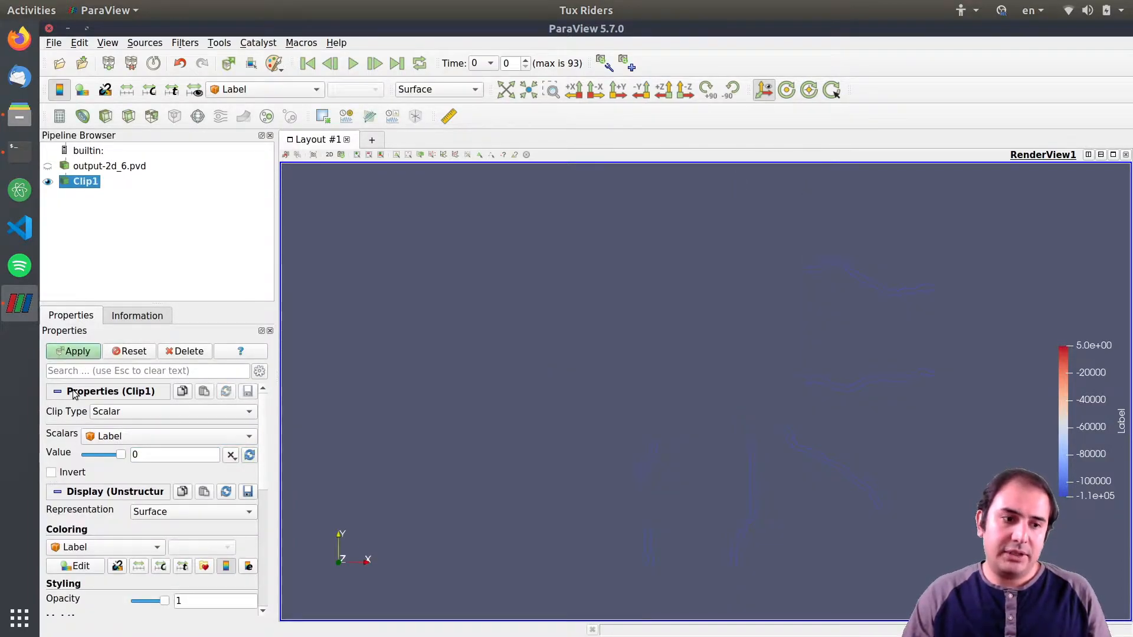
left_click(78, 353)
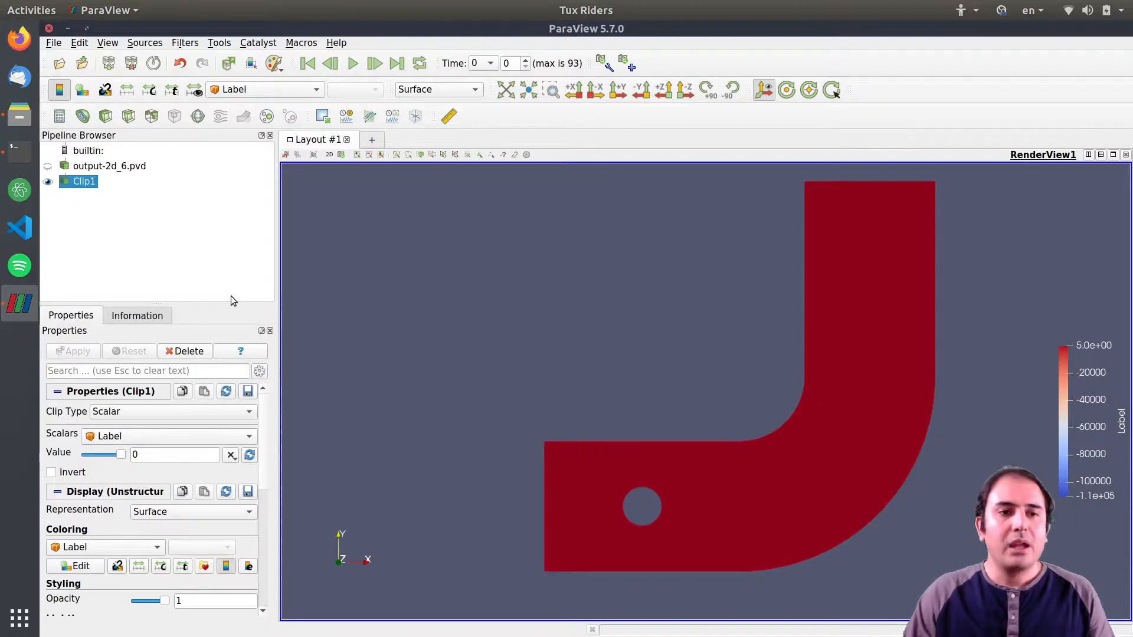
Add a Calculator filter to the clip and name its result array Vel.
left_click(245, 91)
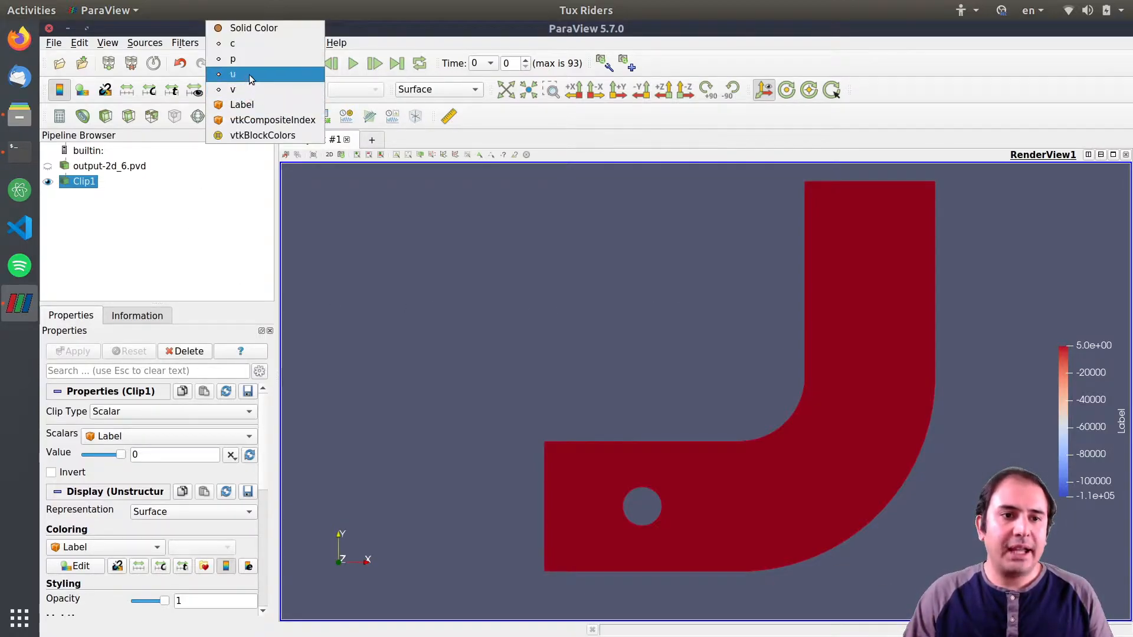
left_click(98, 195)
key("ctrl+space")
type("Calc")
key("Return")
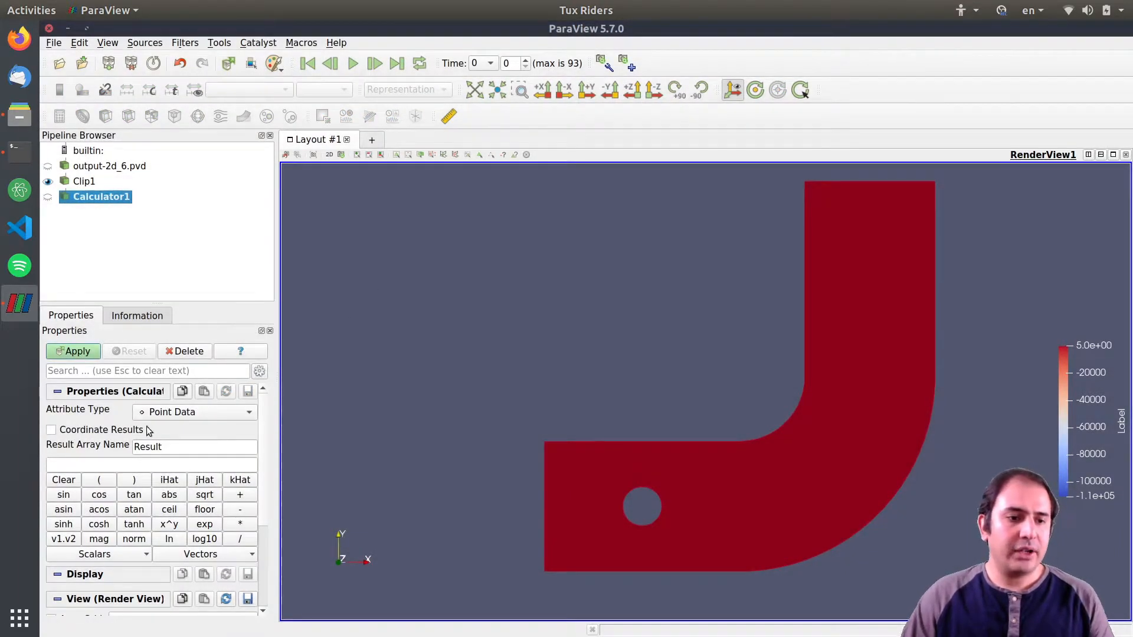
double_click(162, 446)
type("Vel")
key("Tab")
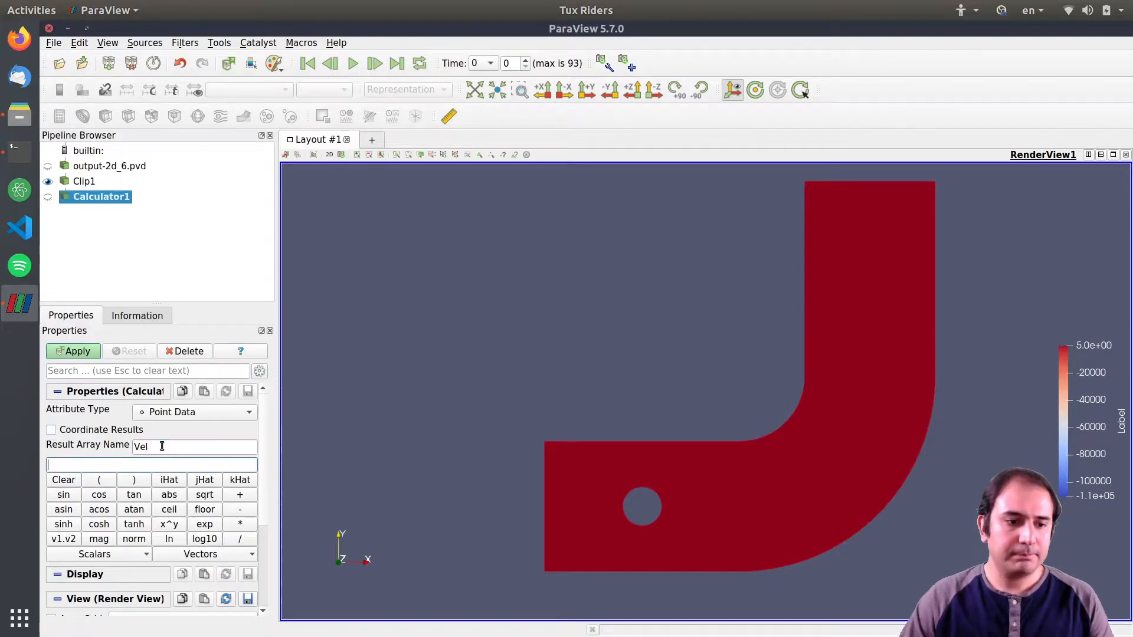
Enter the calculator expression u*iHat+v*jHat and apply it.
type("u*")
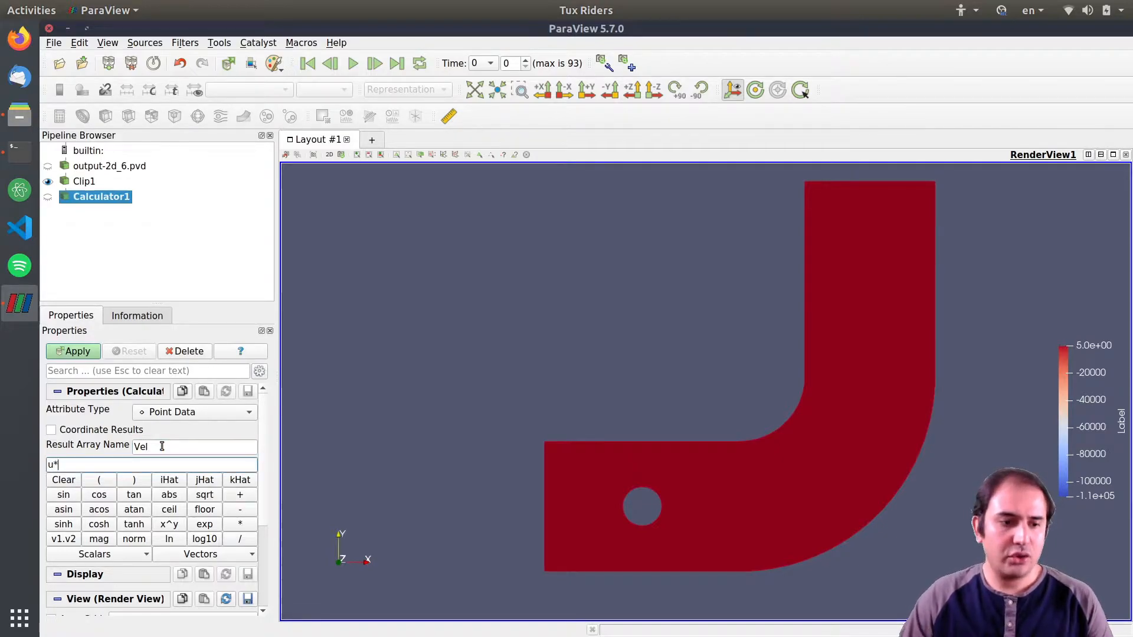
left_click(173, 481)
type("+")
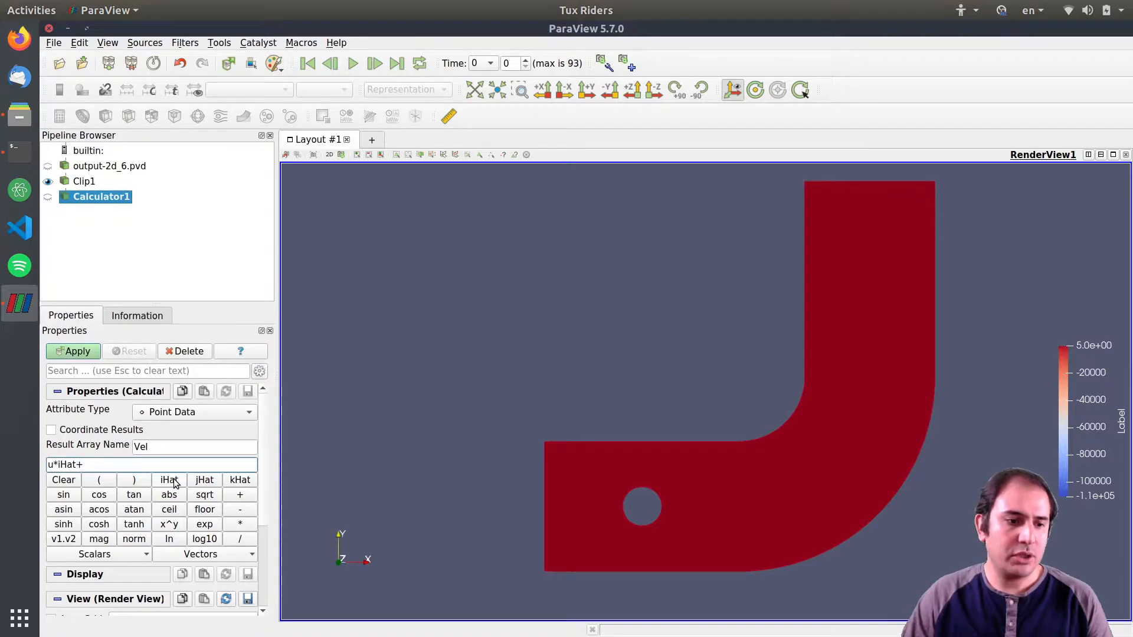
type("v")
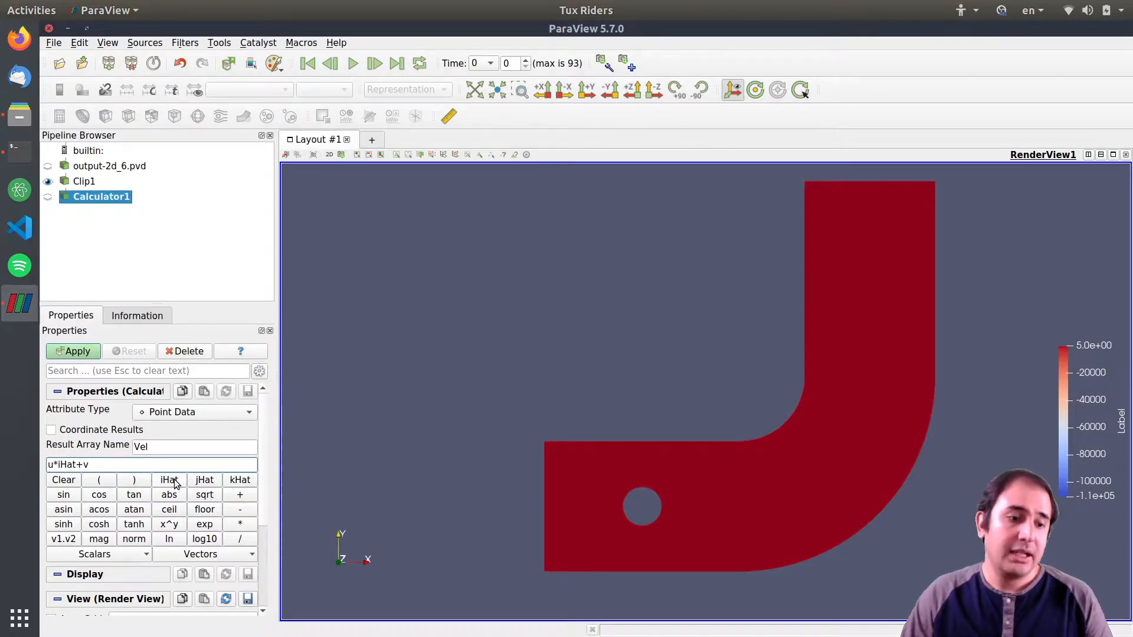
left_click(205, 481)
key("Right")
key("Right")
type("*")
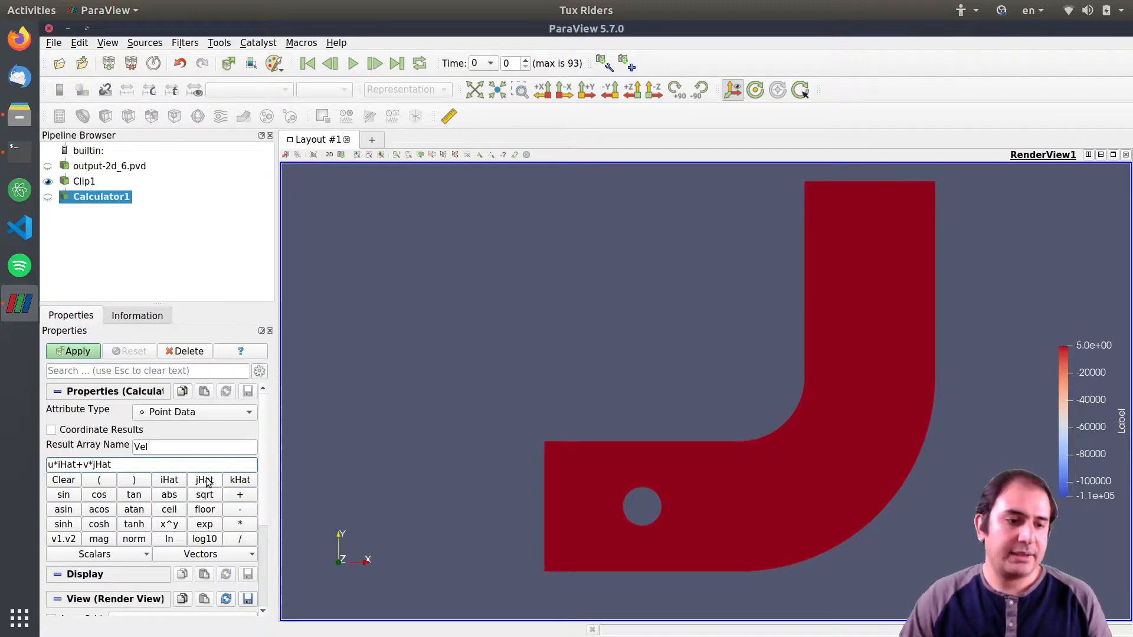
left_click(84, 352)
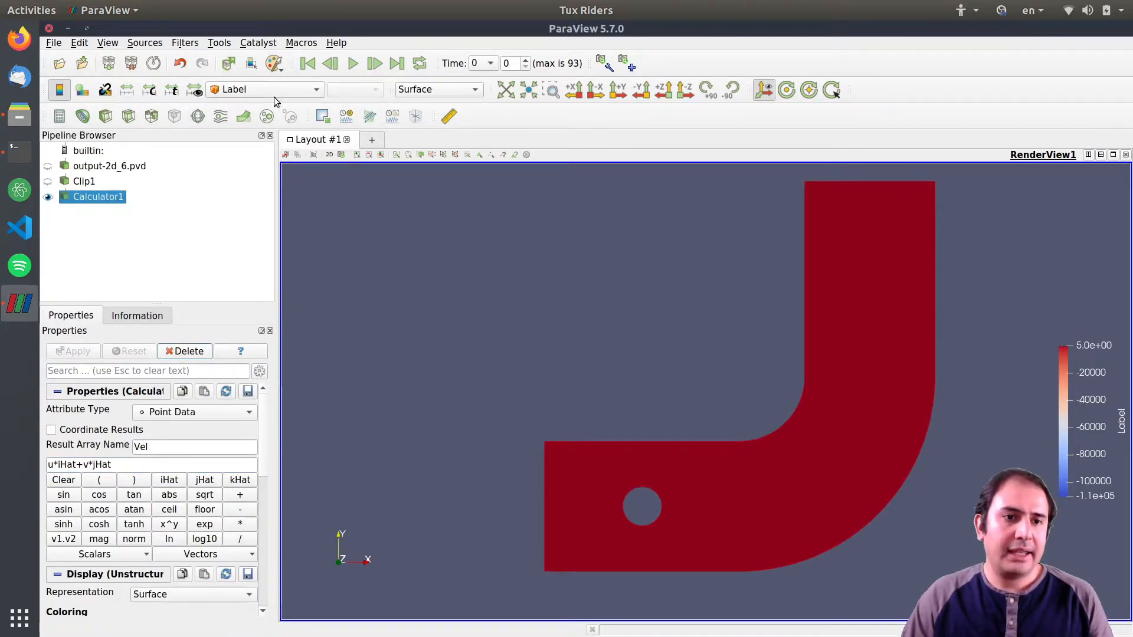
Color the calculator result by Vel and play the animation.
left_click(265, 89)
left_click(236, 41)
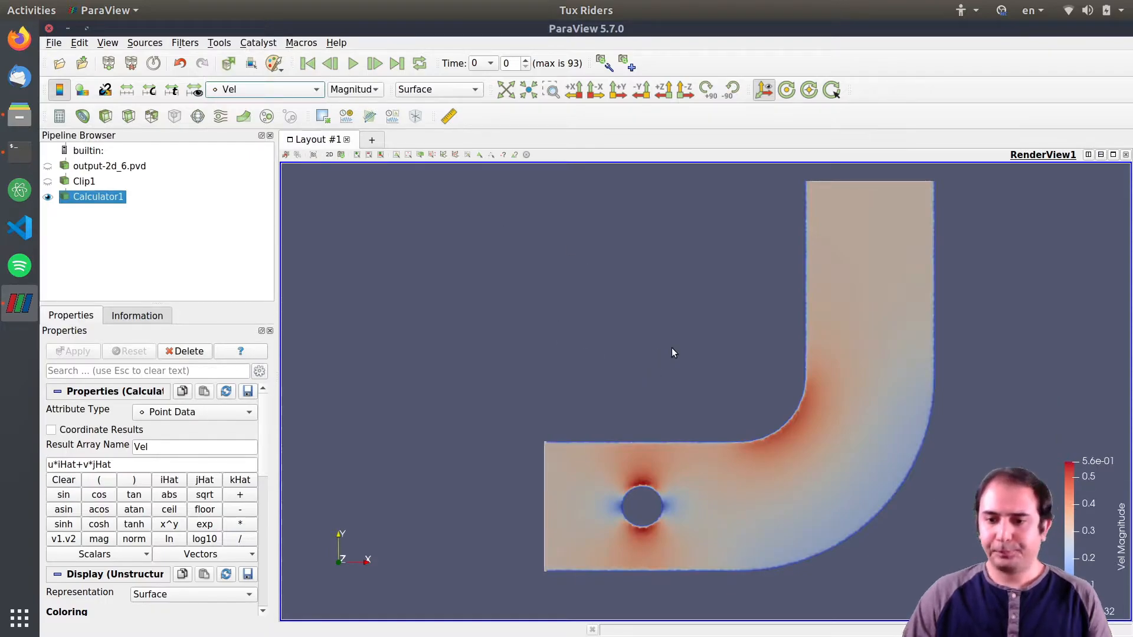
left_click(353, 64)
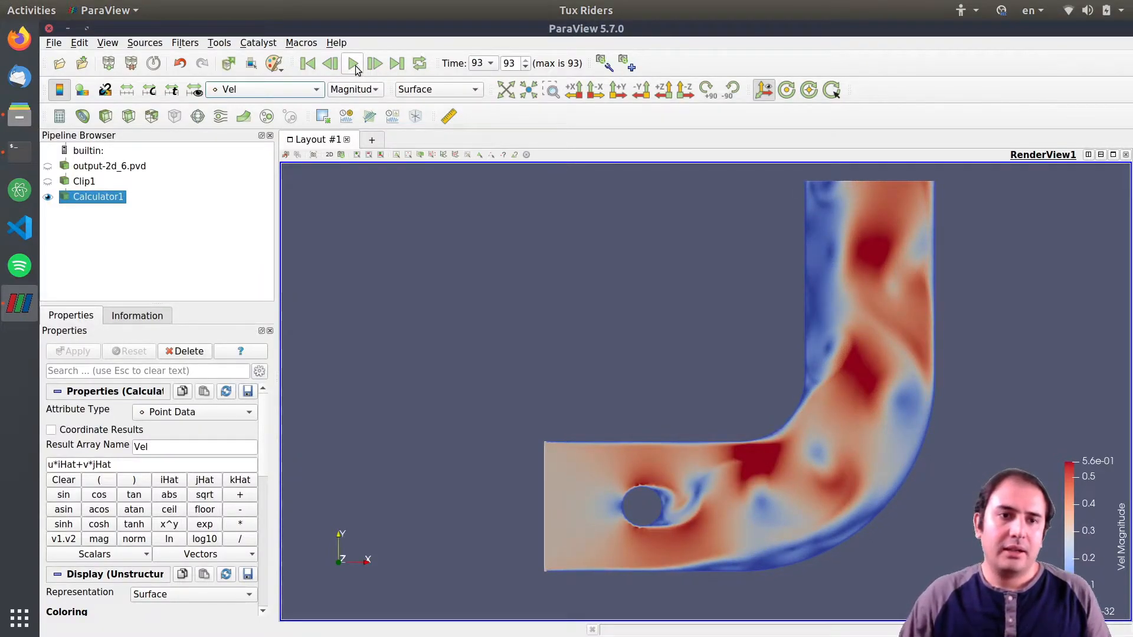
Rewind to the first time step, replay the animation briefly, and rewind again.
left_click(308, 64)
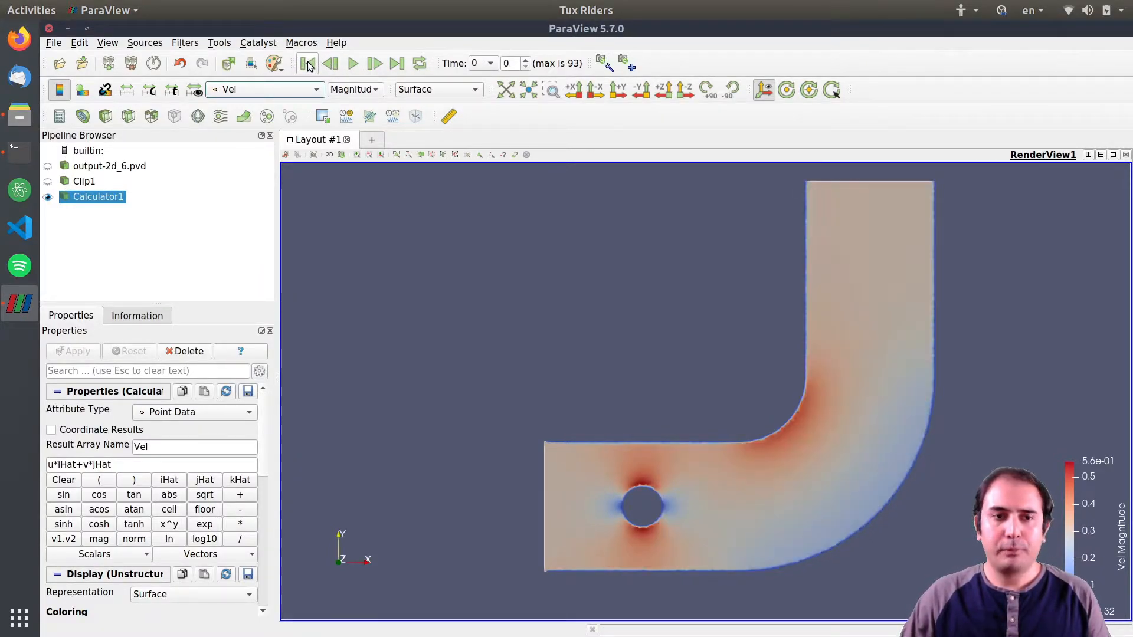
left_click(350, 66)
left_click(351, 64)
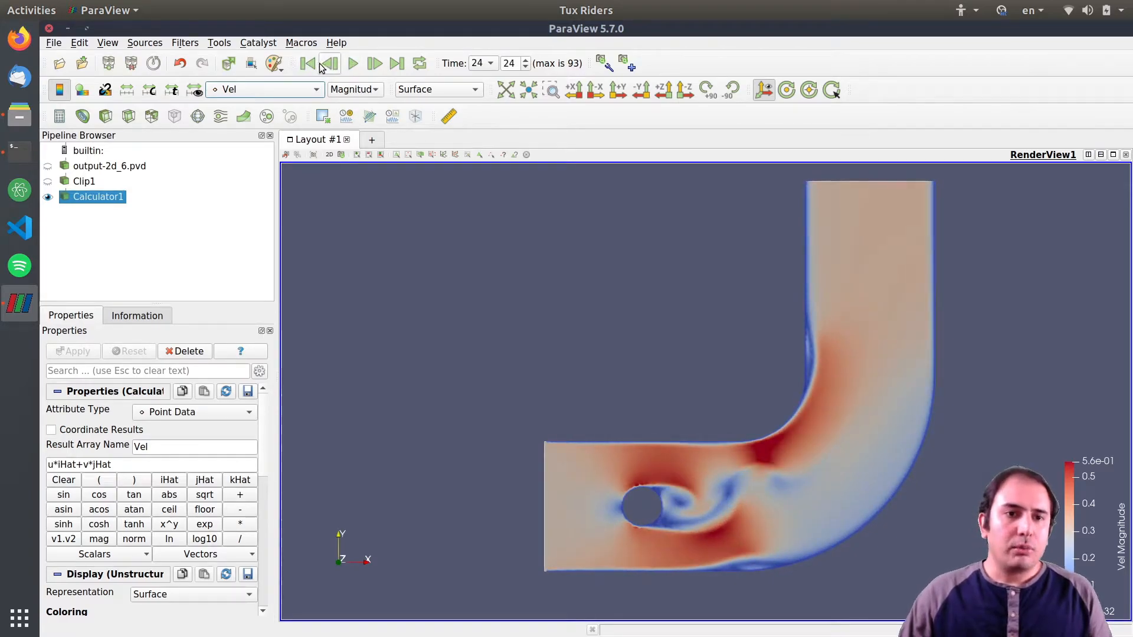
left_click(307, 64)
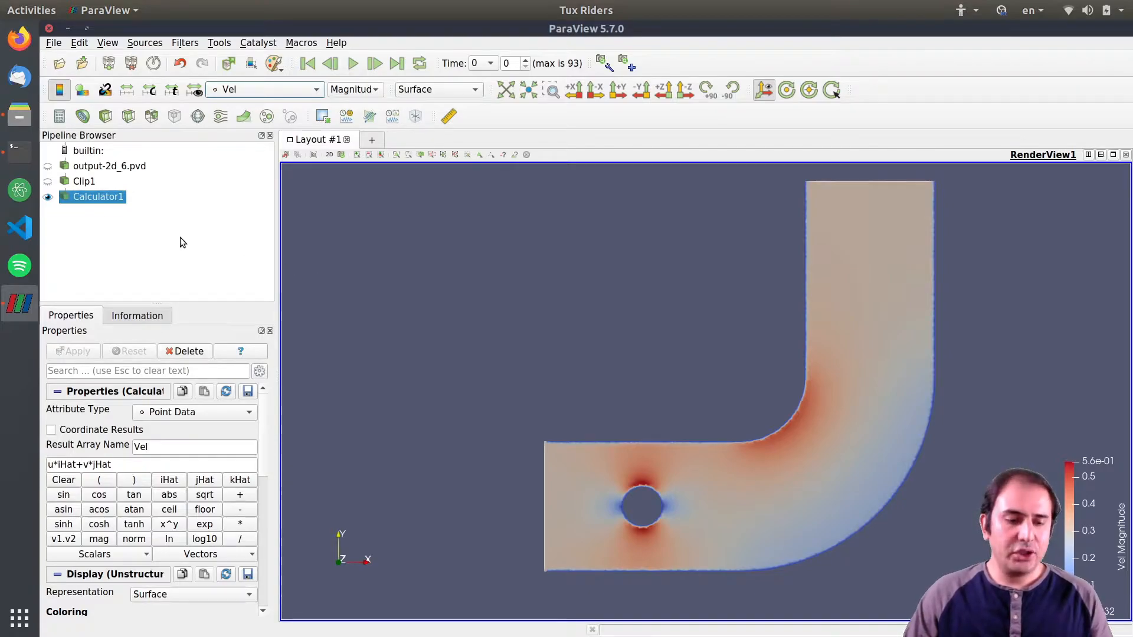
left_click(185, 43)
mouse_move(195, 105)
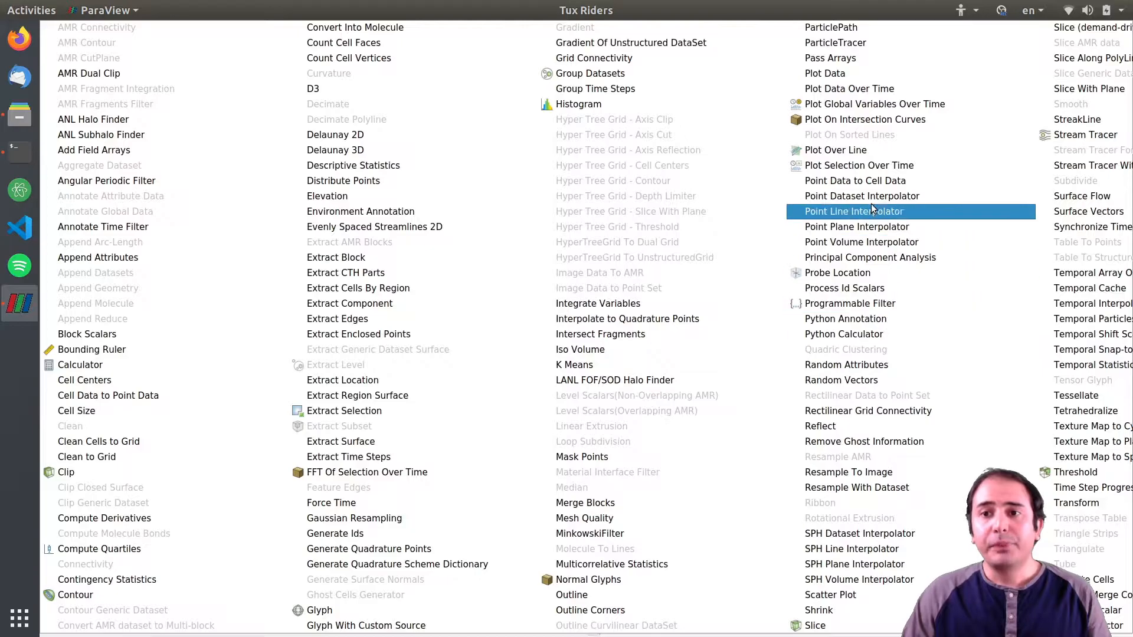
left_click(832, 44)
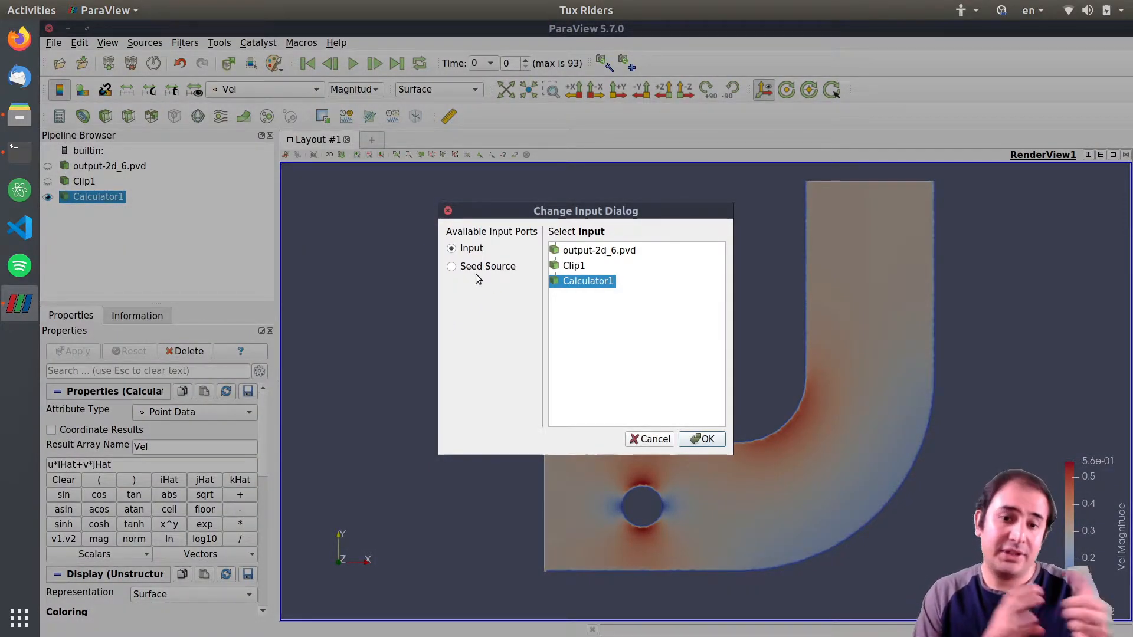
left_click(473, 250)
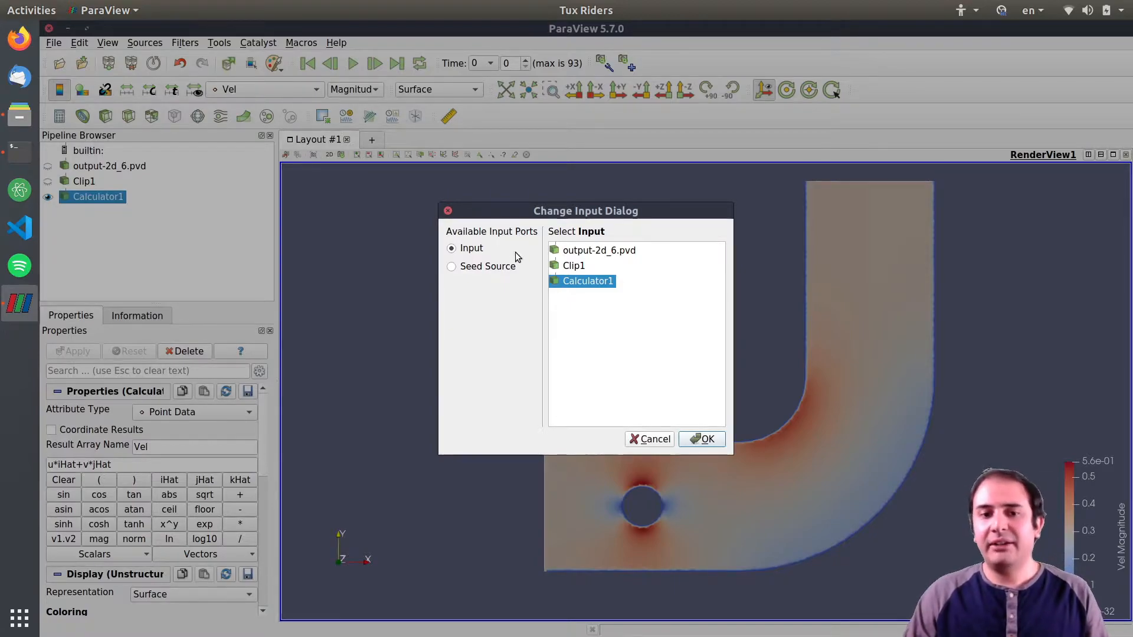
left_click(479, 269)
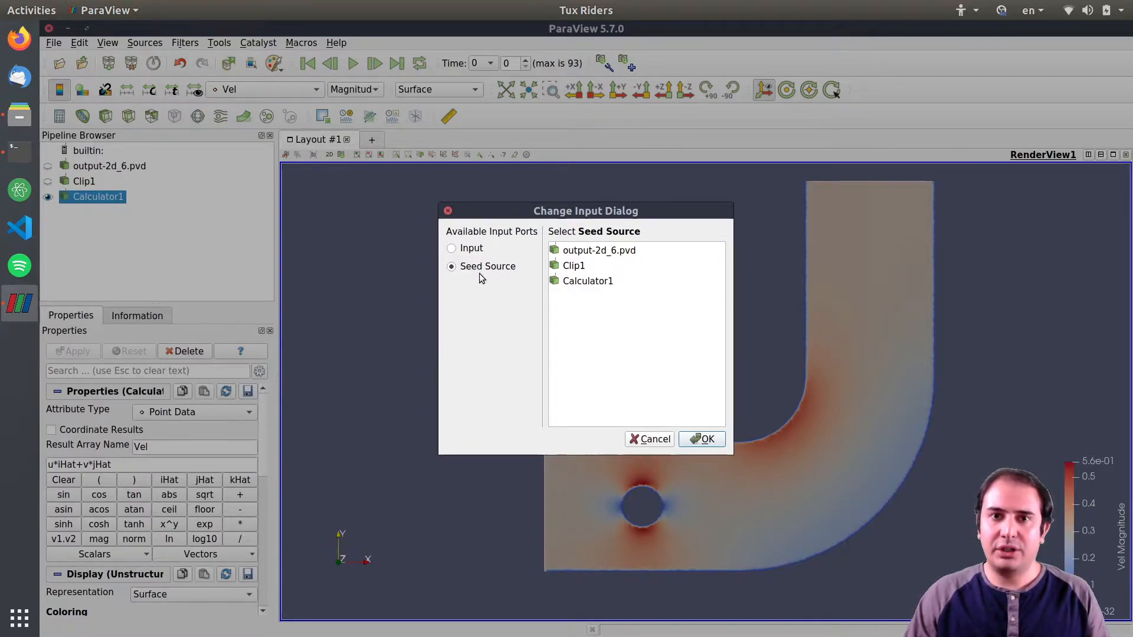
key("Escape")
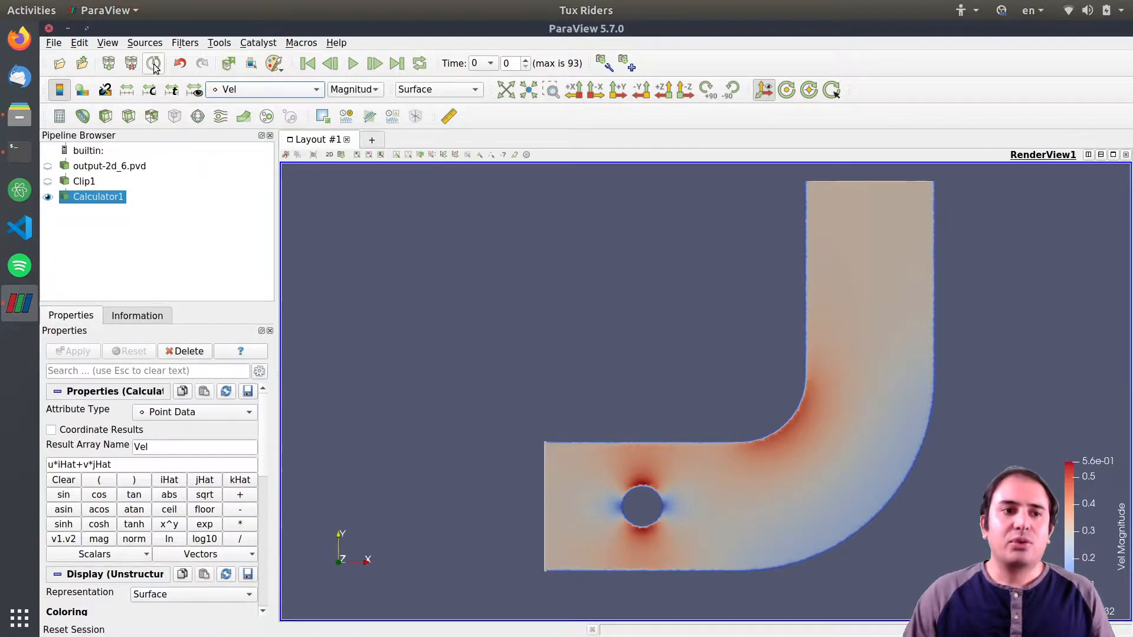
Add a Line source and drag its second point out to about (-1.36, 2.05), left of the inlet.
left_click(142, 44)
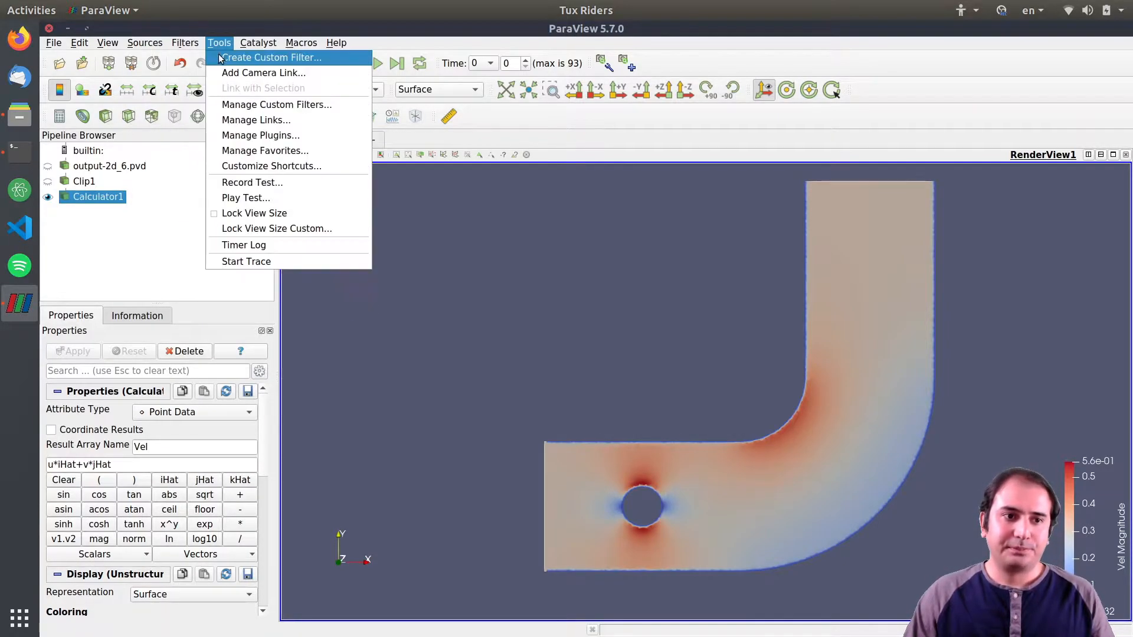
mouse_move(152, 90)
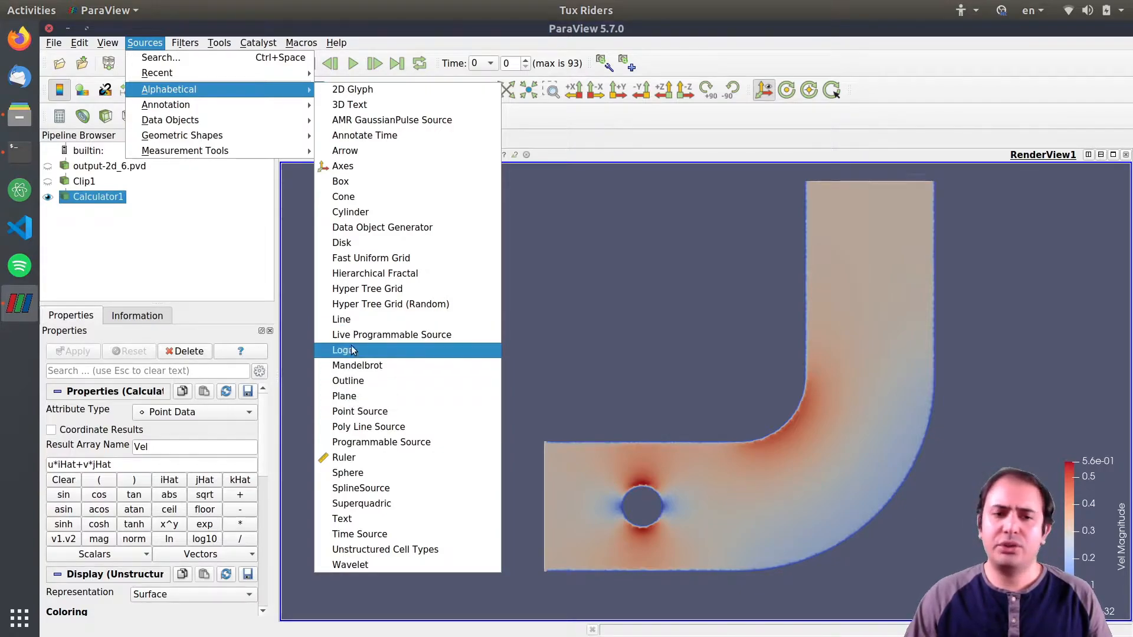
left_click(349, 324)
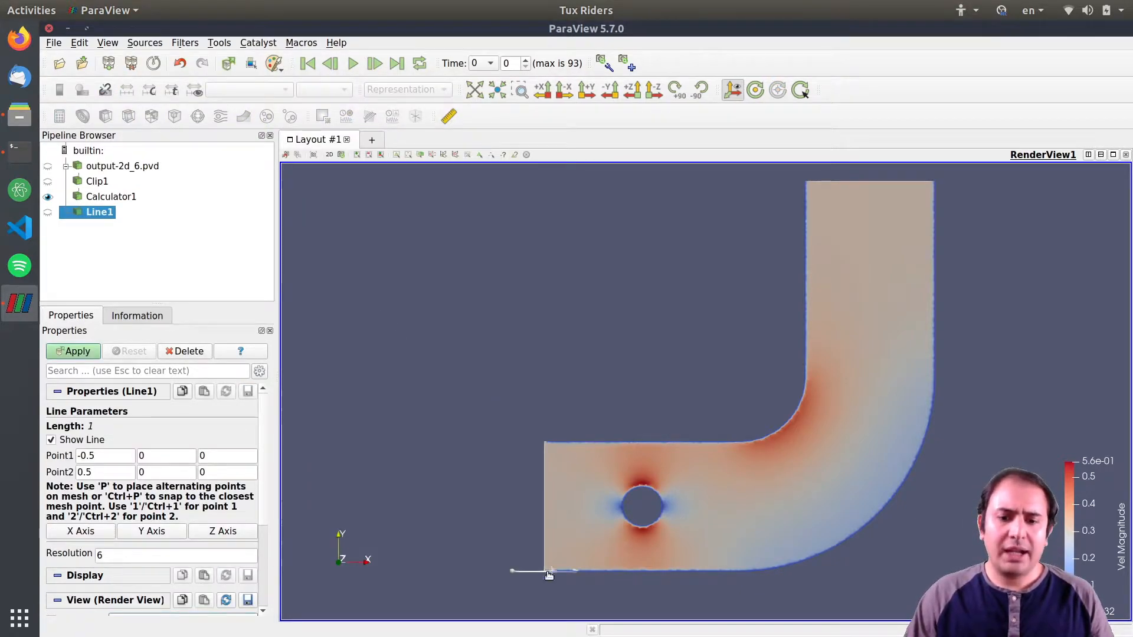
left_click_drag(575, 571, 456, 439)
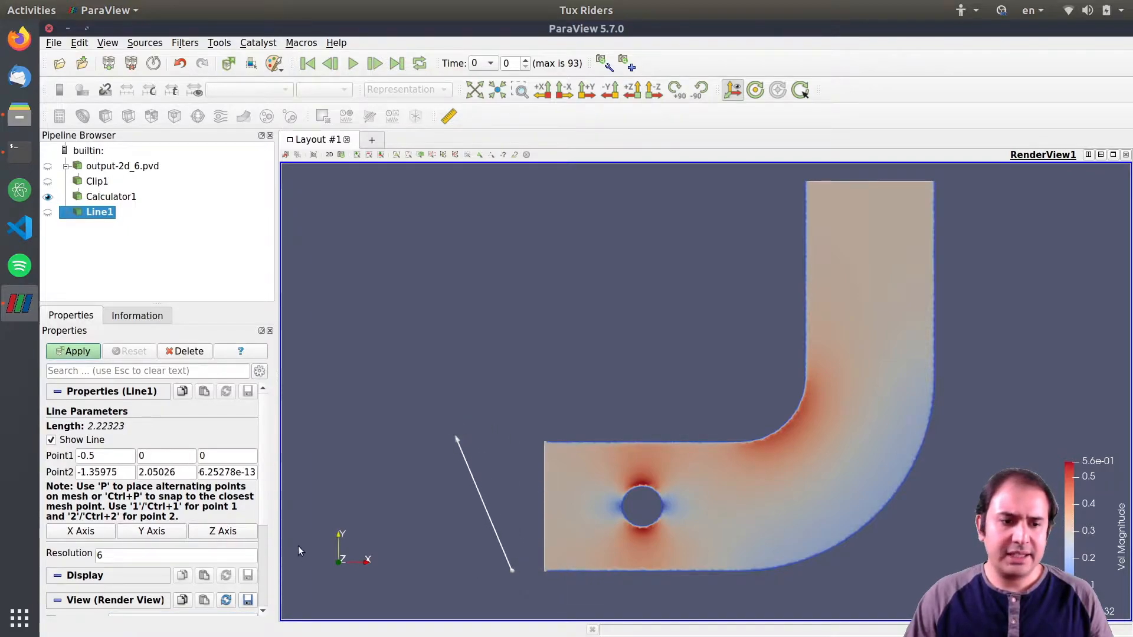
Set the line's Point1 x coordinate to 0.
double_click(123, 457)
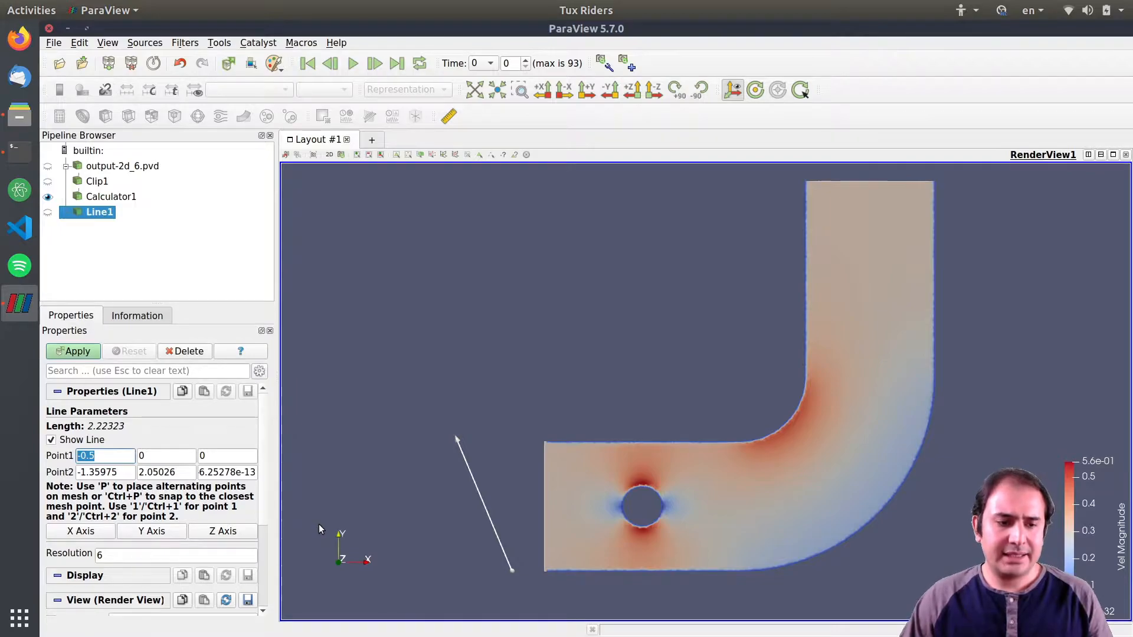
type("0")
key("Tab")
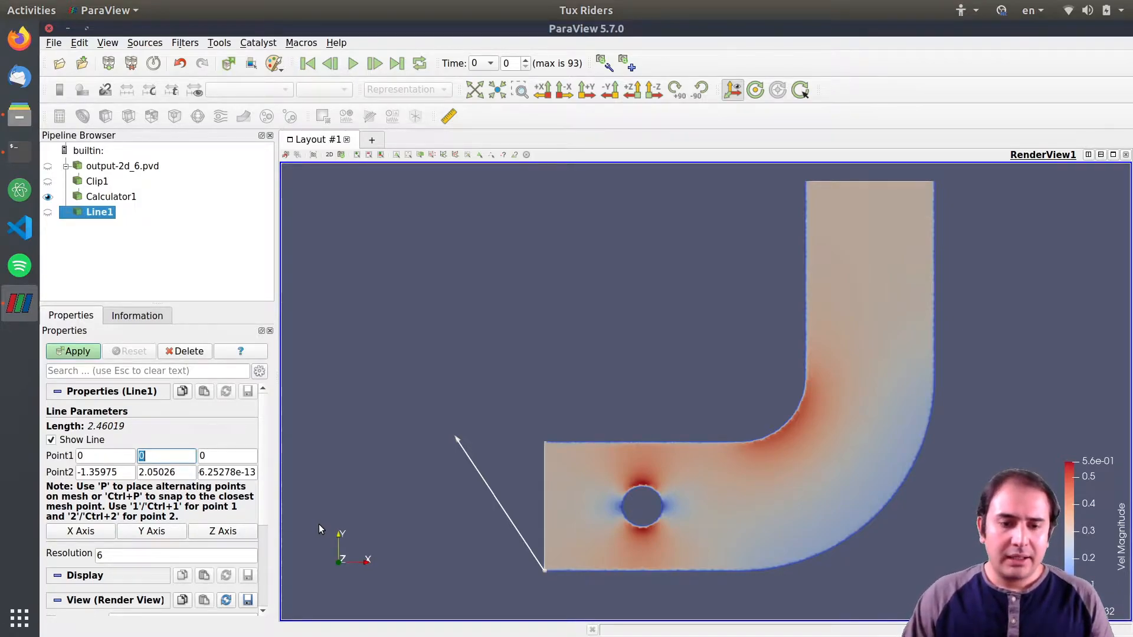
Drag the line's end points so it runs vertically along the inlet edge, from about (0.09, 0.11) to (0.08, 1.88).
key("shift+Tab")
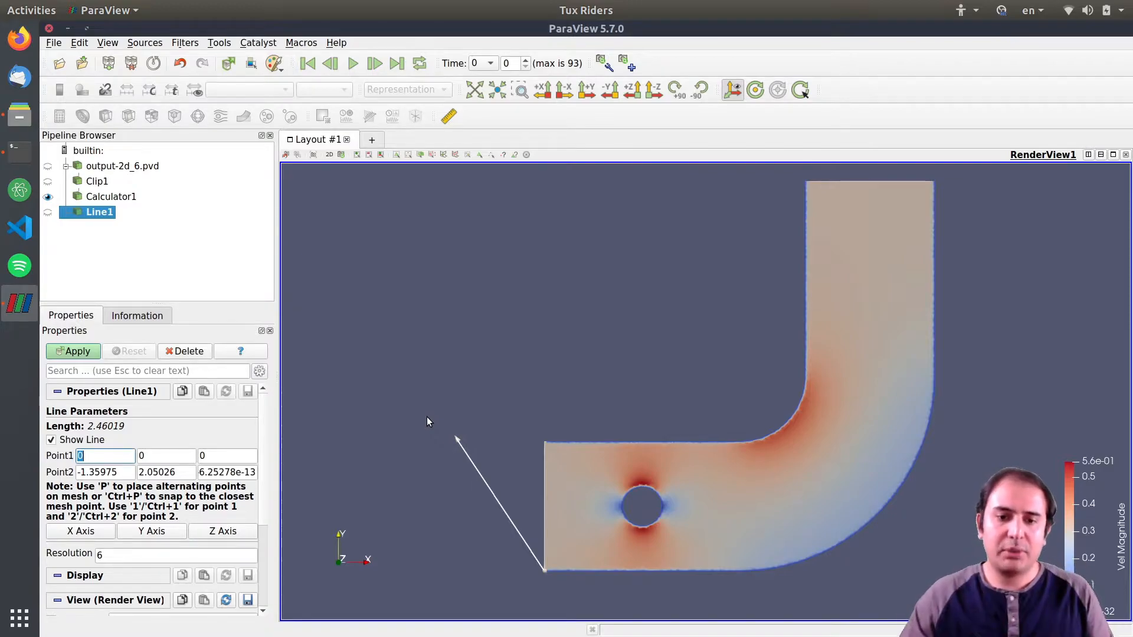
left_click_drag(463, 439, 560, 452)
left_click_drag(545, 570, 551, 566)
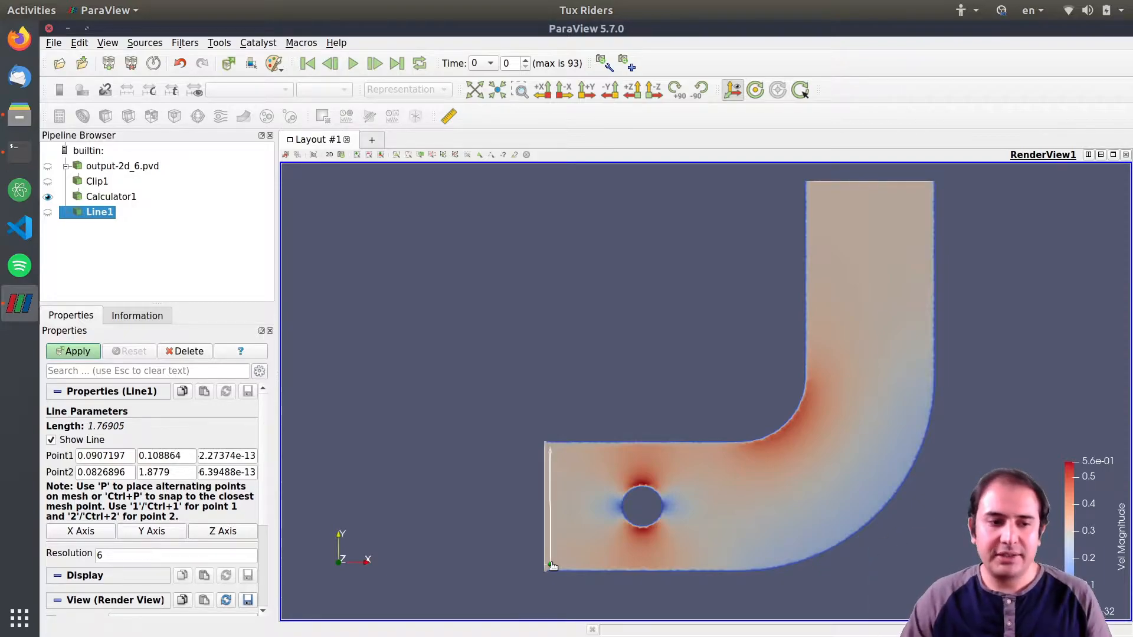
Set the line's Point1 x coordinate to 0.1.
double_click(118, 457)
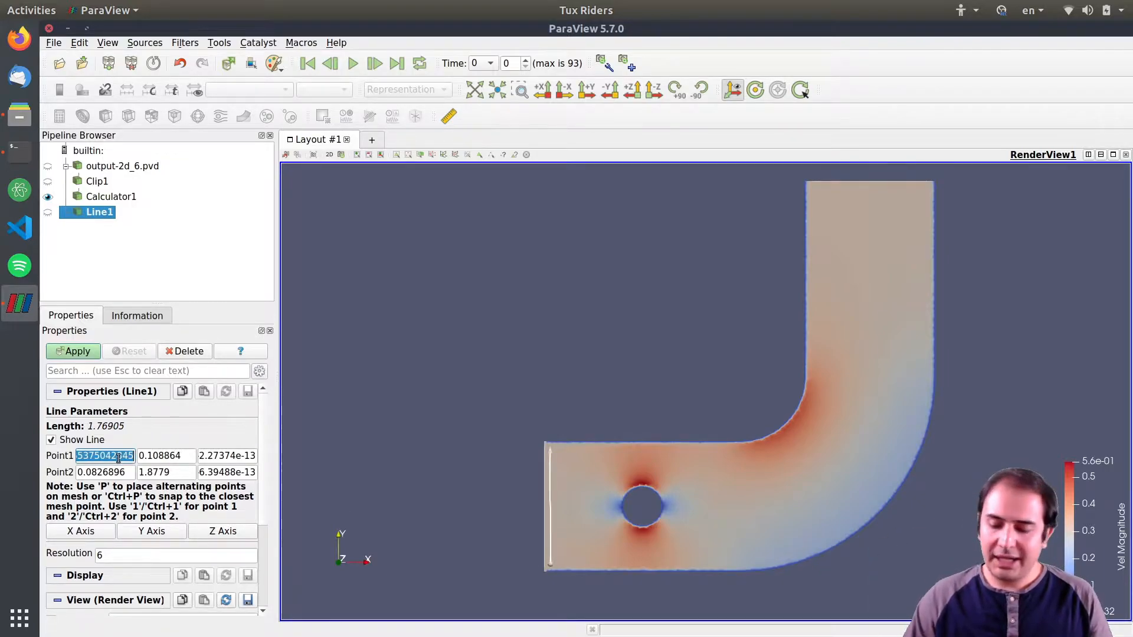
type("0.01")
key("Tab")
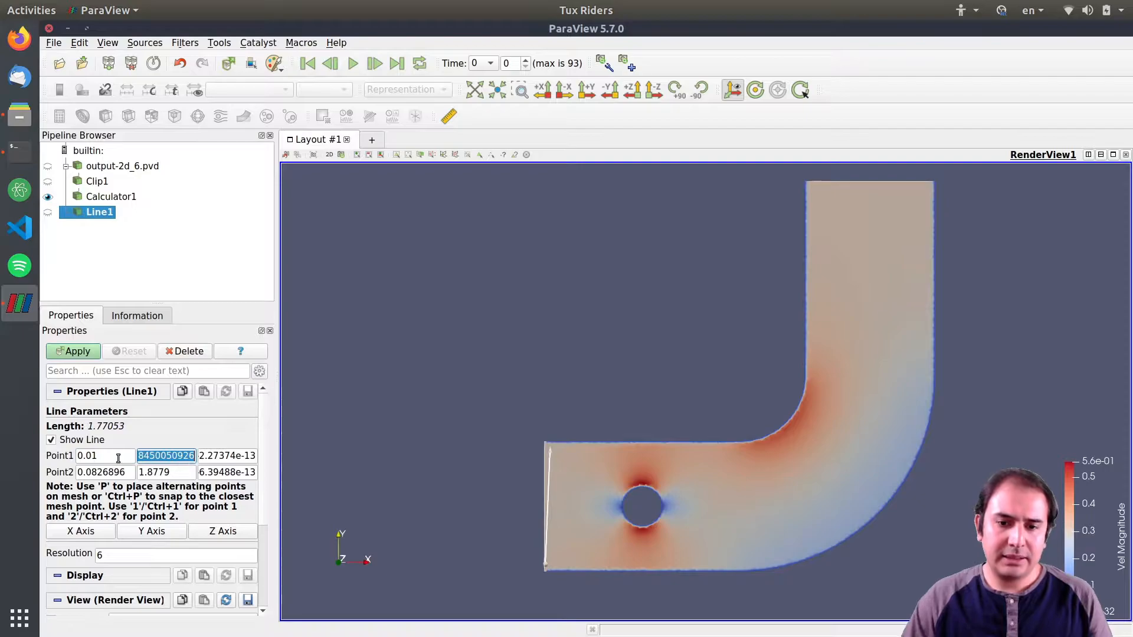
double_click(118, 457)
type("0.1")
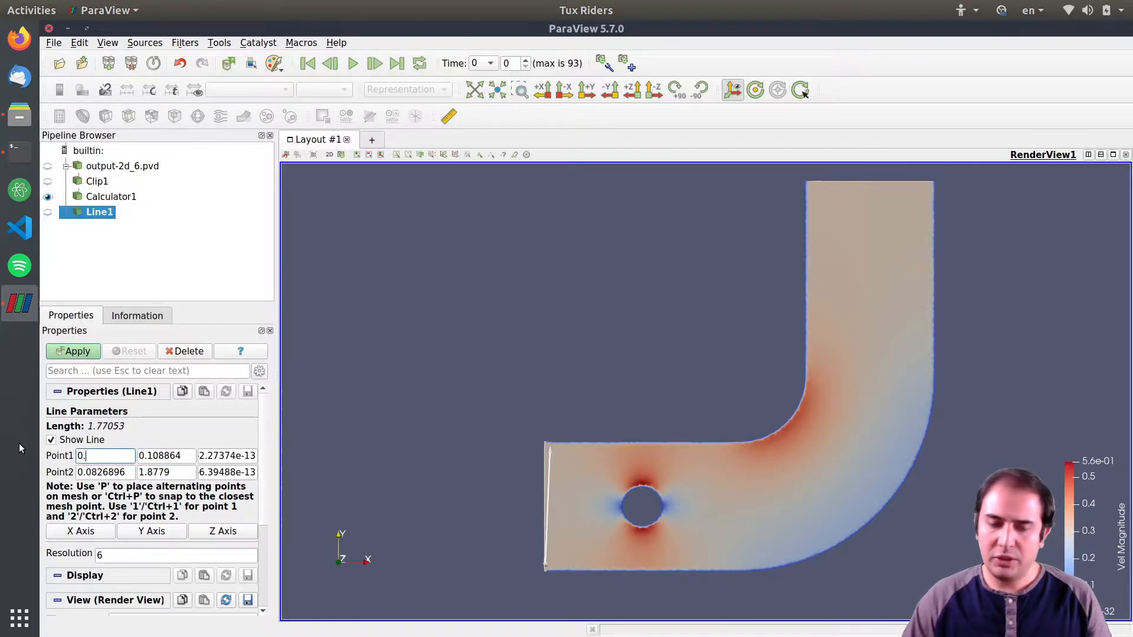
Set the line's Point2 x to 0.1, Point1 y to 0.01 and z to 0, and Point2 y to 1.9.
double_click(92, 473)
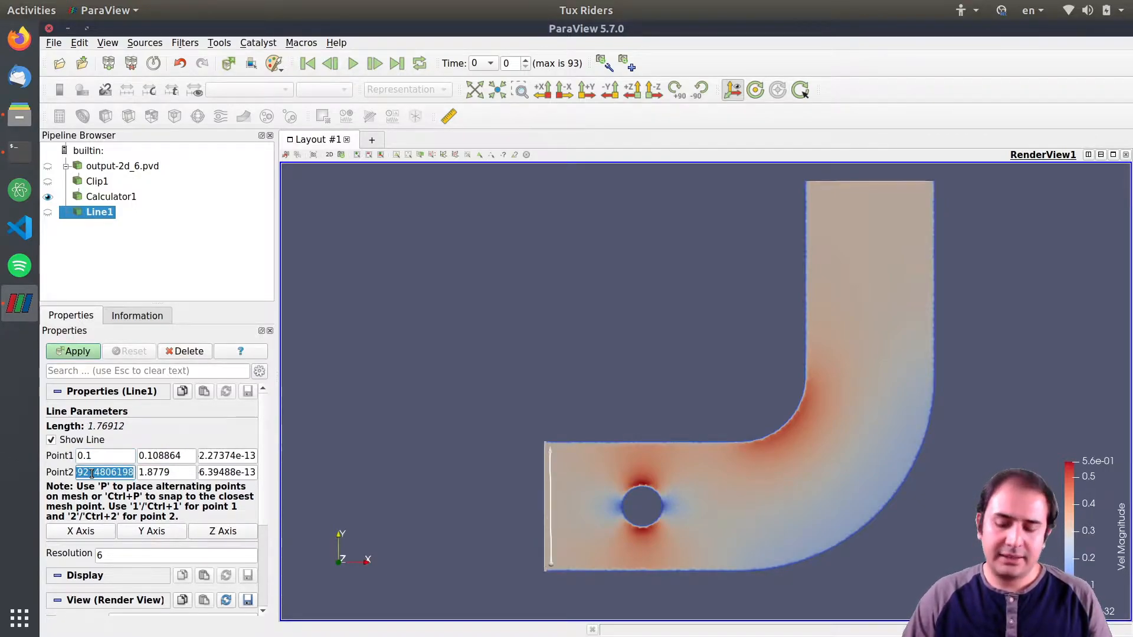
type("0.1")
left_click(150, 455)
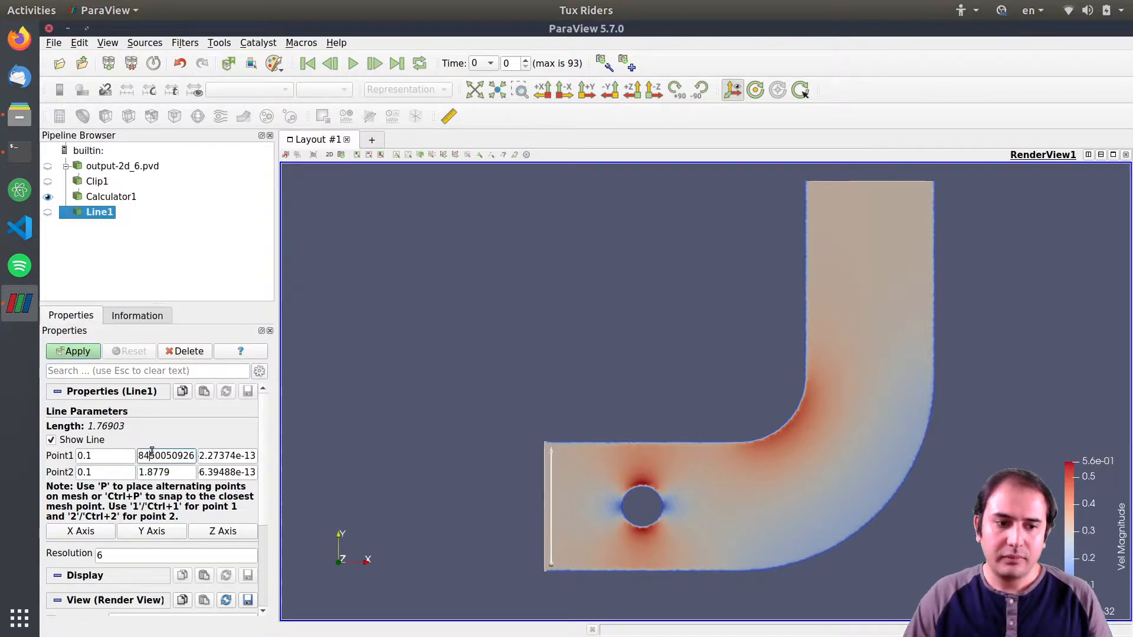
double_click(151, 455)
type("0.01")
key("Tab")
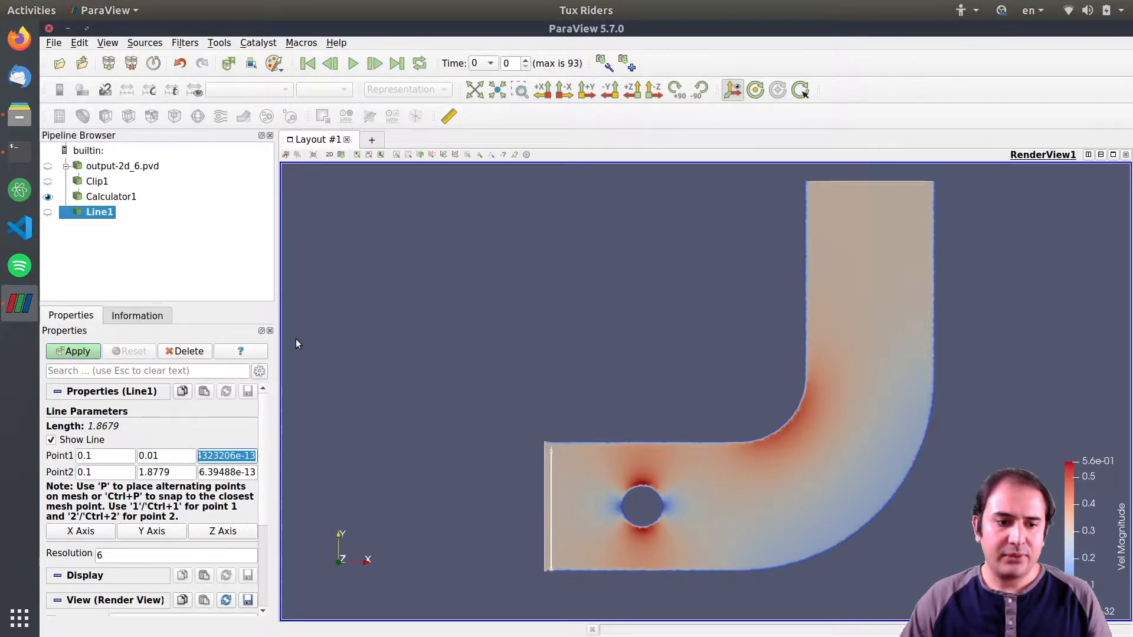
type("0")
key("Tab")
key("Tab")
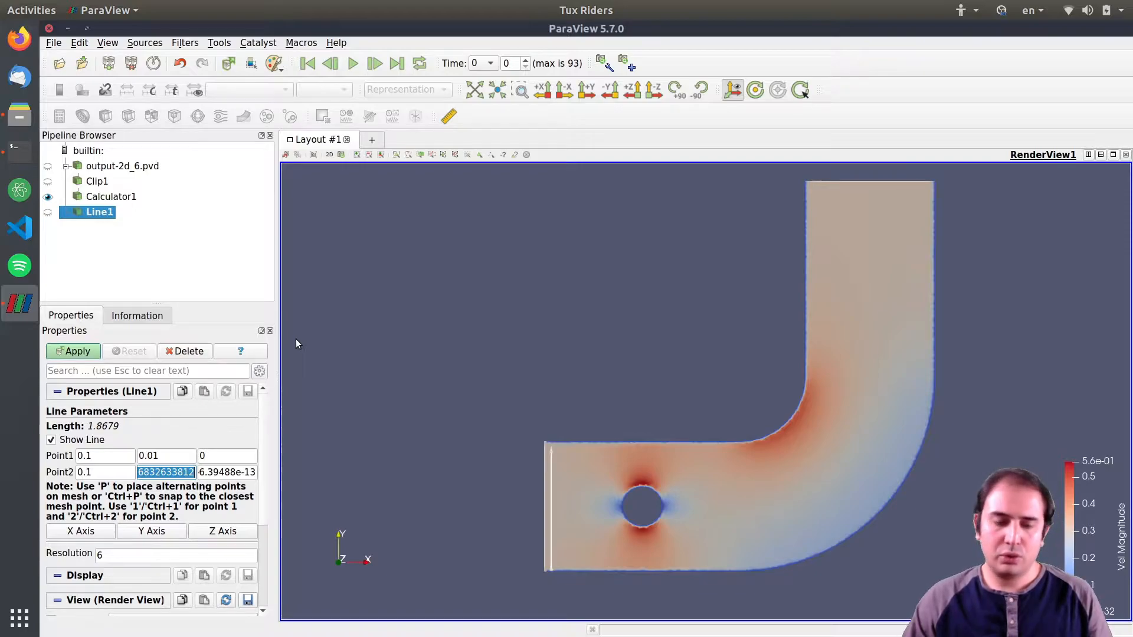
type("1.9")
Change the line's Point1 y to 0.1, set Point2 z to 0, and apply the line.
left_click(153, 456)
left_click_drag(152, 455, 148, 455)
key("BackSpace")
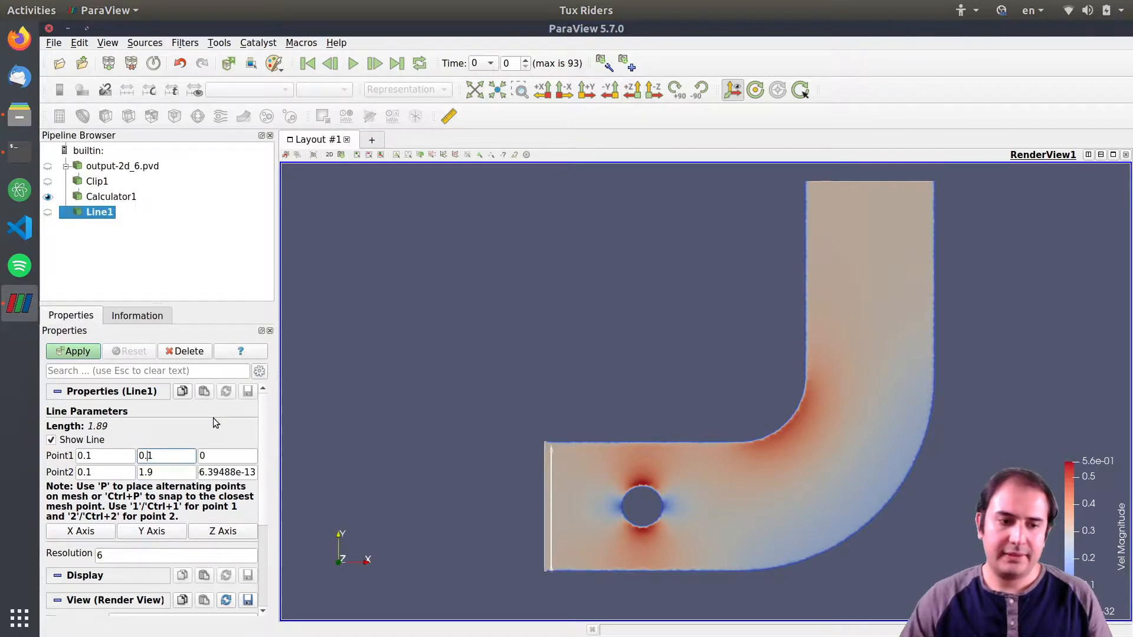
left_click(225, 471)
key("ctrl+a")
type("0")
left_click(222, 456)
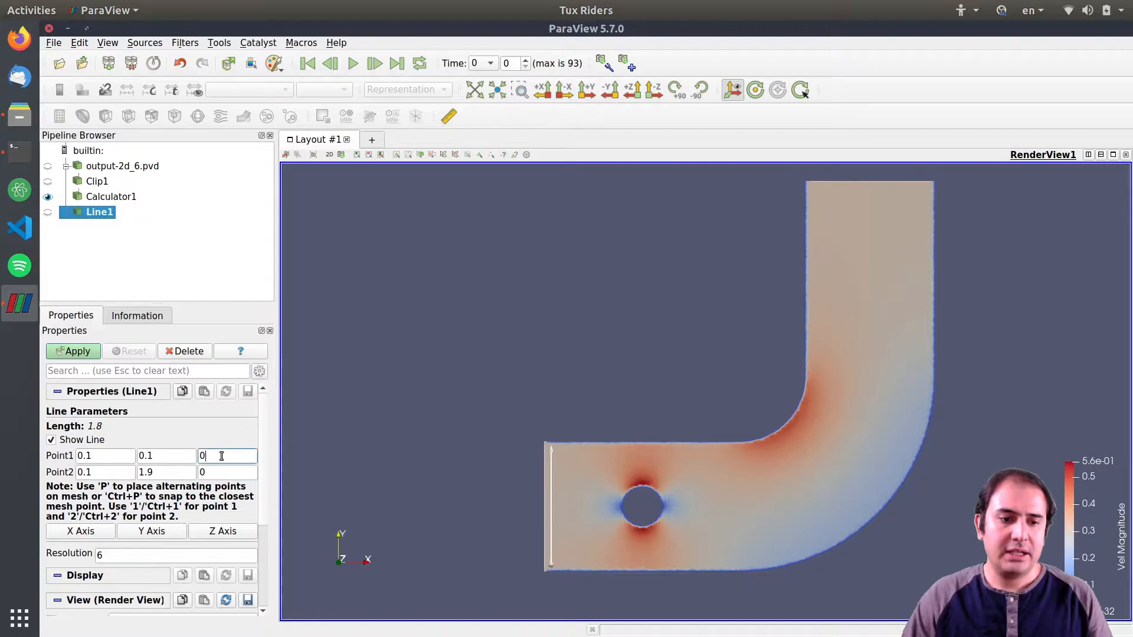
left_click(80, 352)
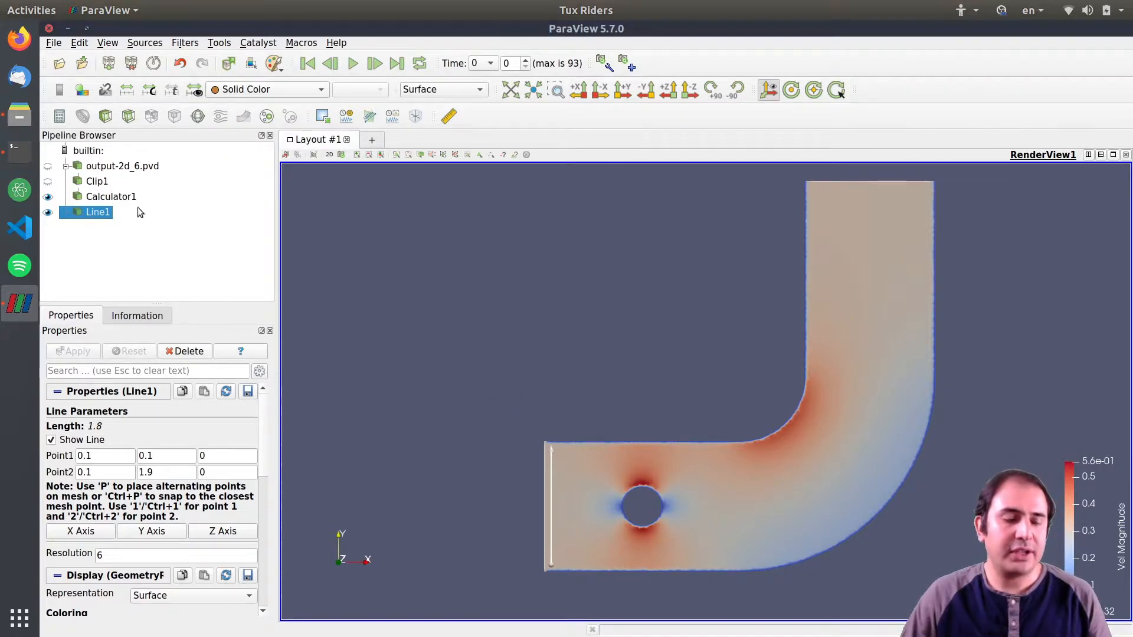
Add a ParticleTracer filter on Calculator1, choosing Line1 as its seed source.
left_click(117, 197)
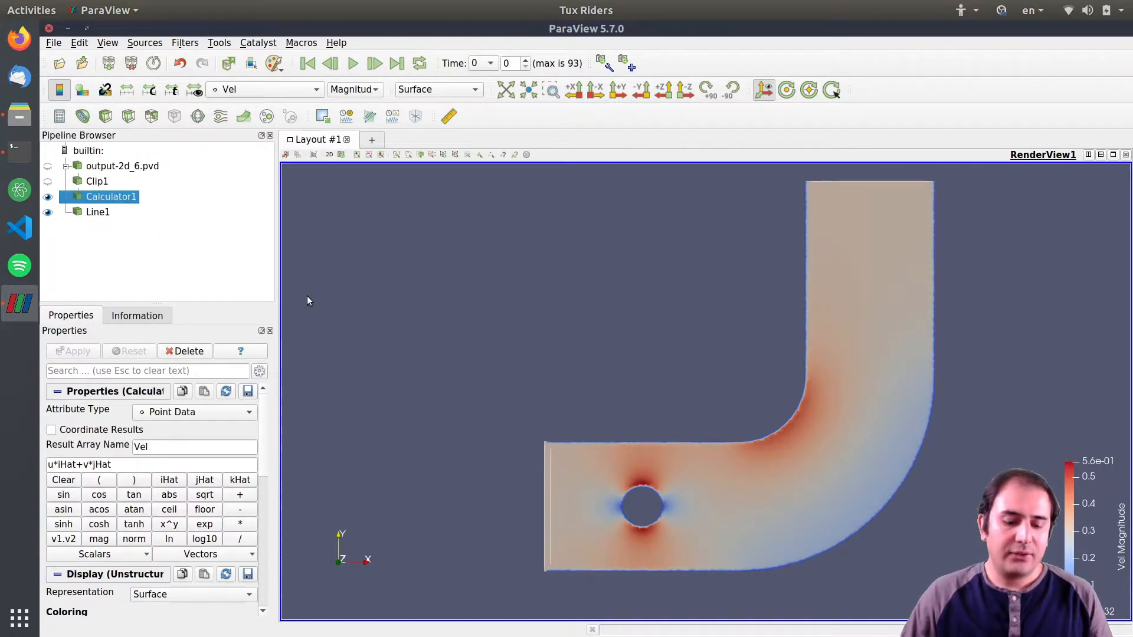
key("ctrl+space")
type("part")
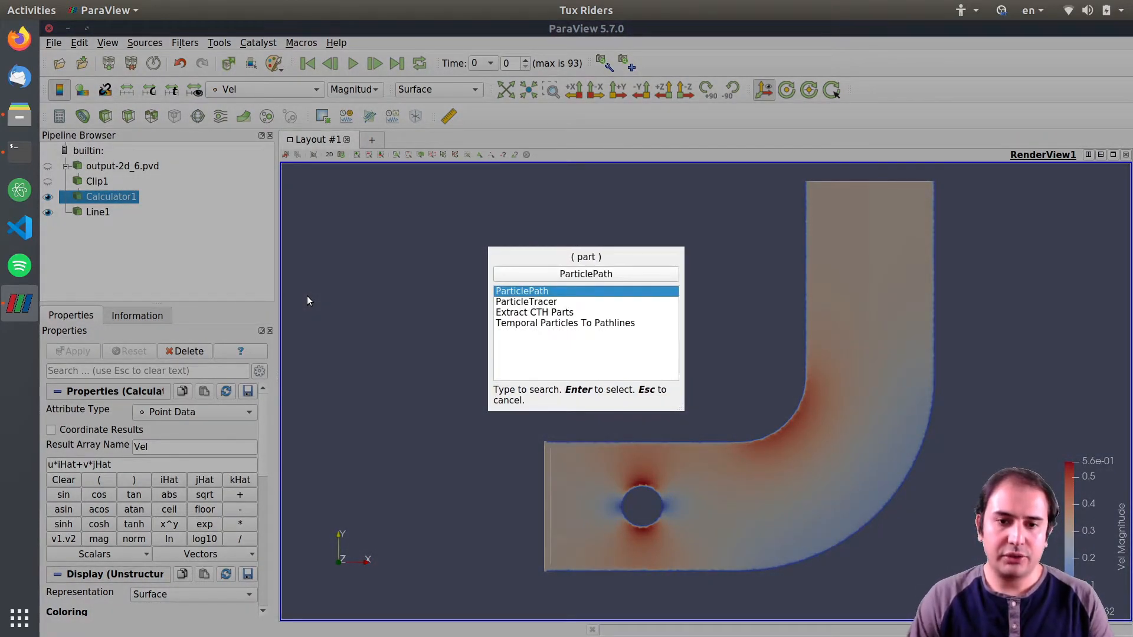
left_click(555, 303)
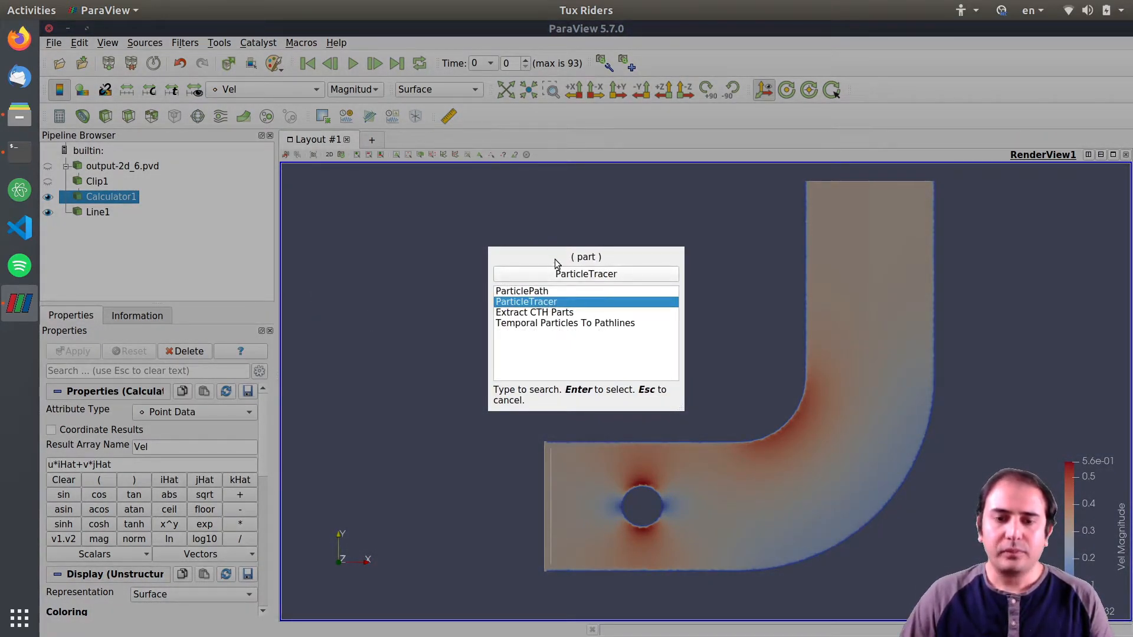
key("Return")
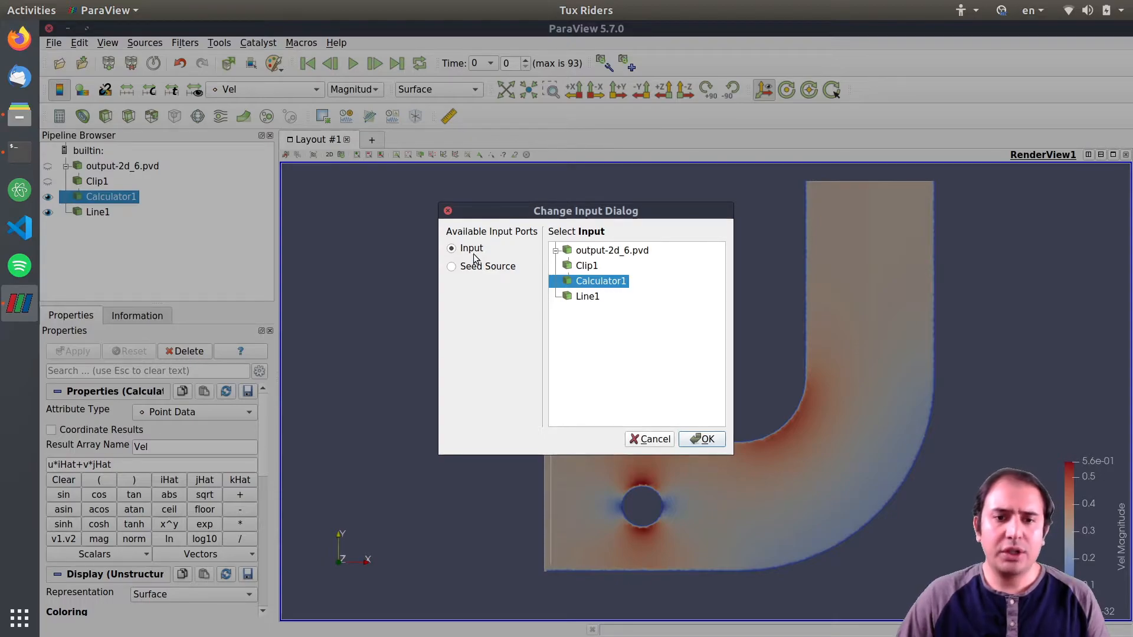
left_click(498, 271)
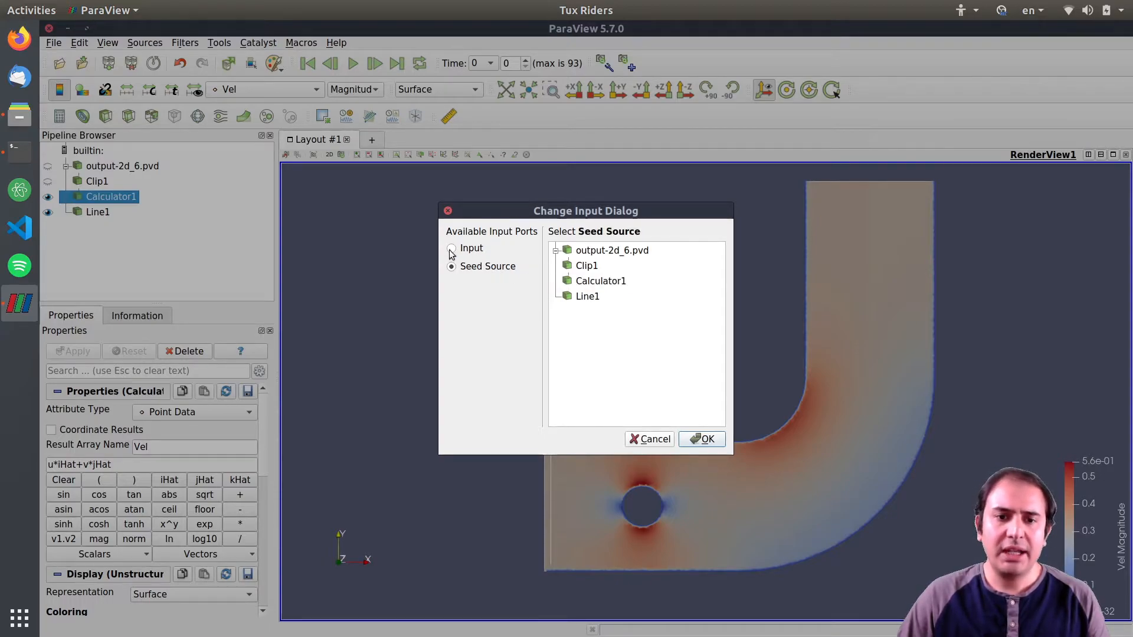
left_click(589, 297)
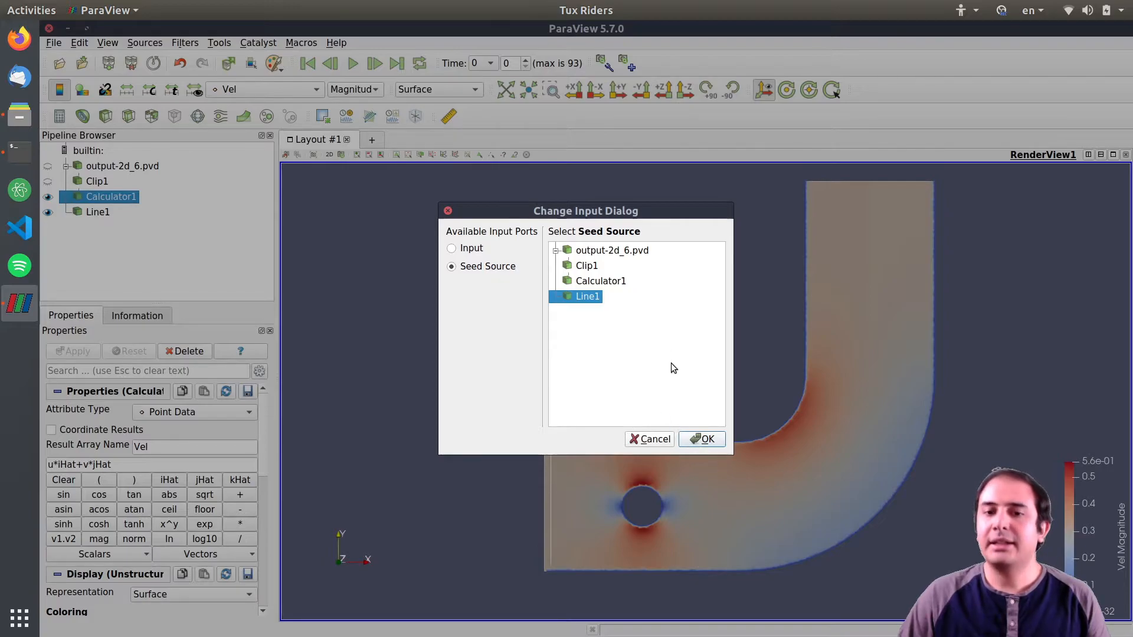
left_click(705, 439)
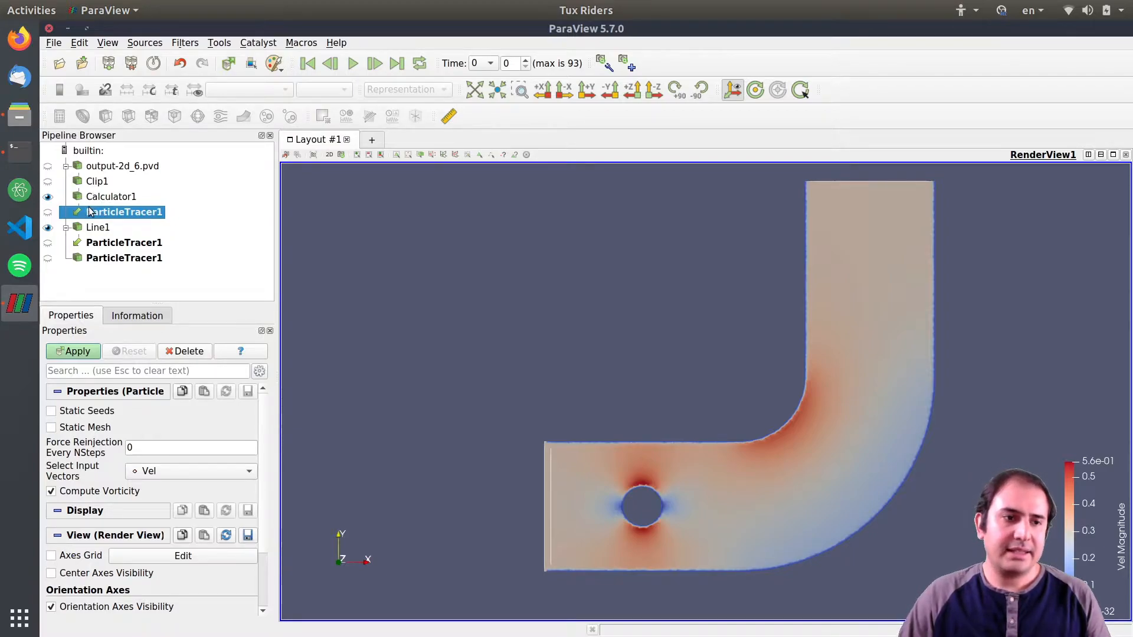
Apply the ParticleTracer filter with Force Reinjection Every NSteps at 0.
left_click(97, 227)
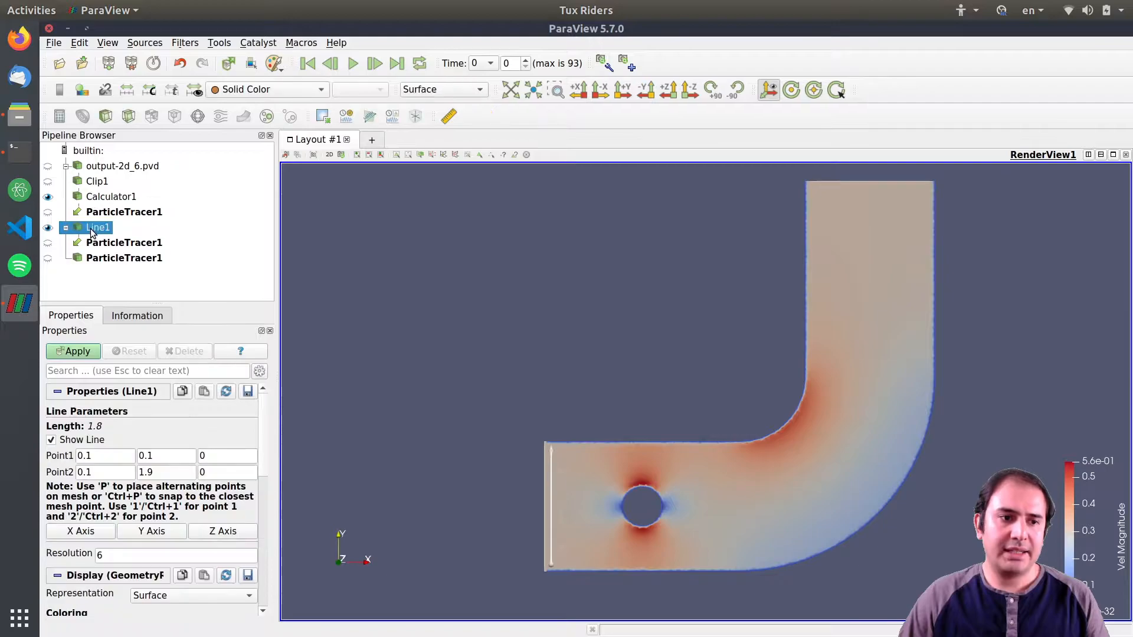
left_click(118, 259)
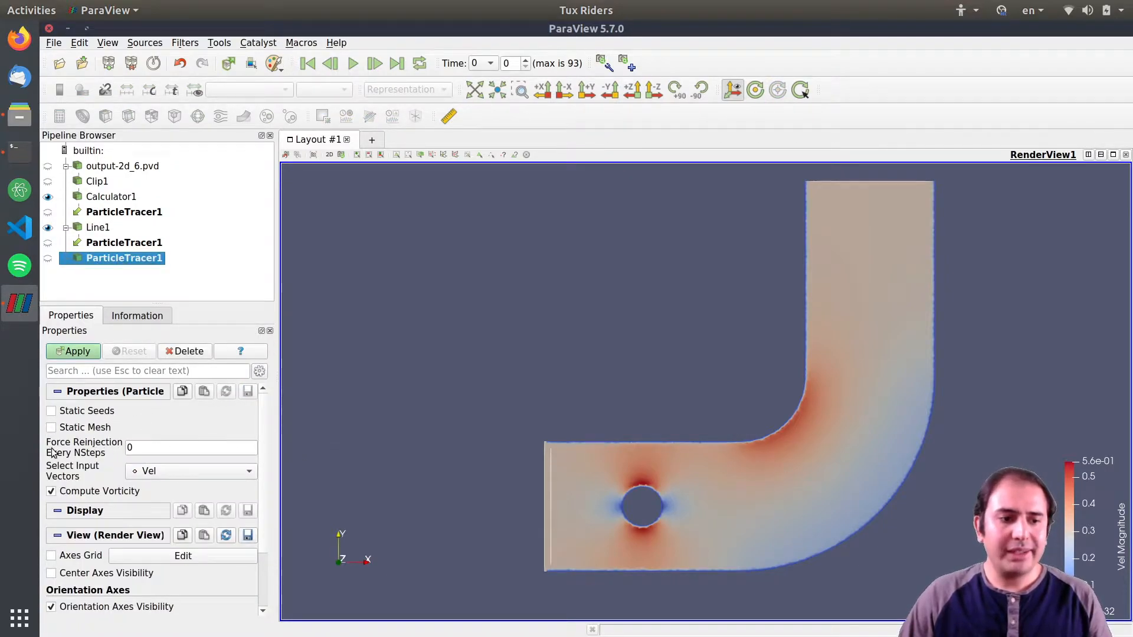
mouse_move(156, 450)
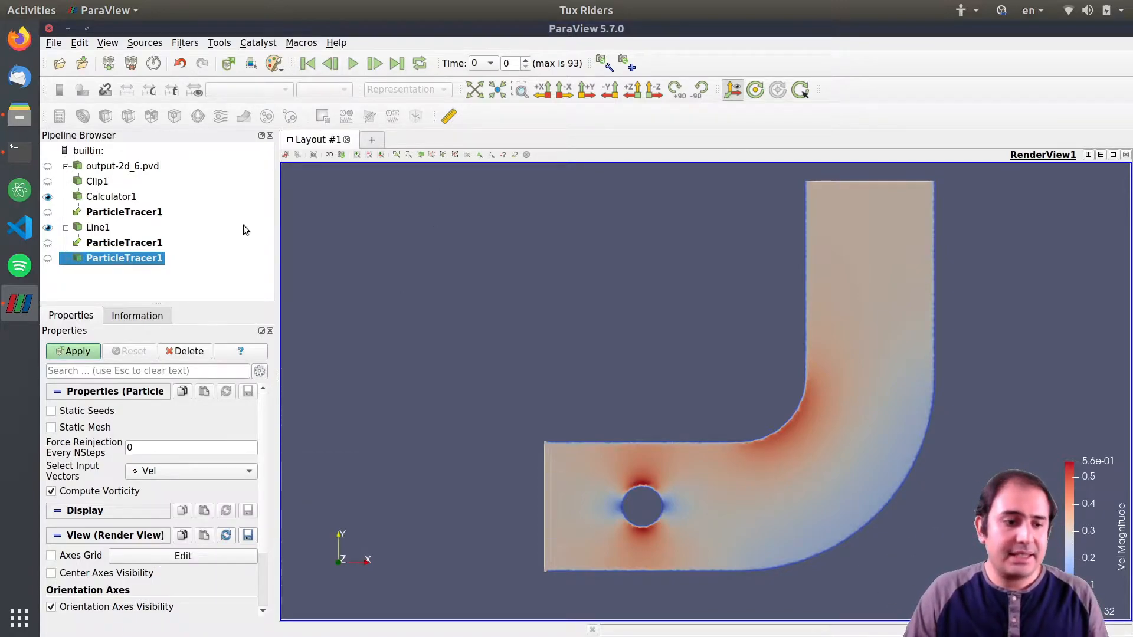
double_click(152, 447)
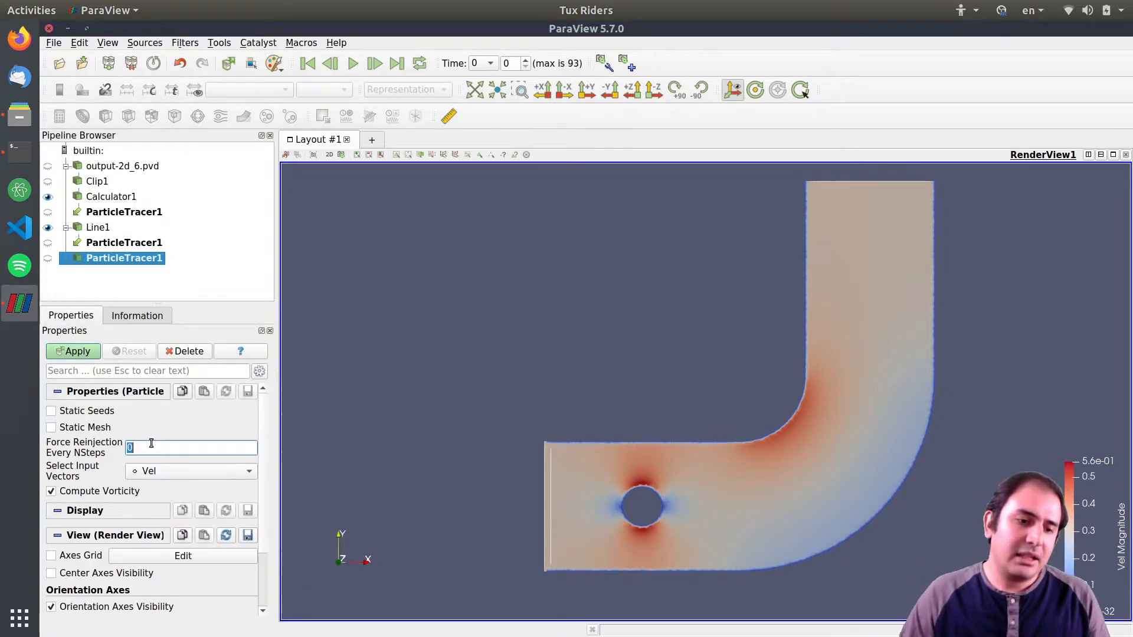
type("10")
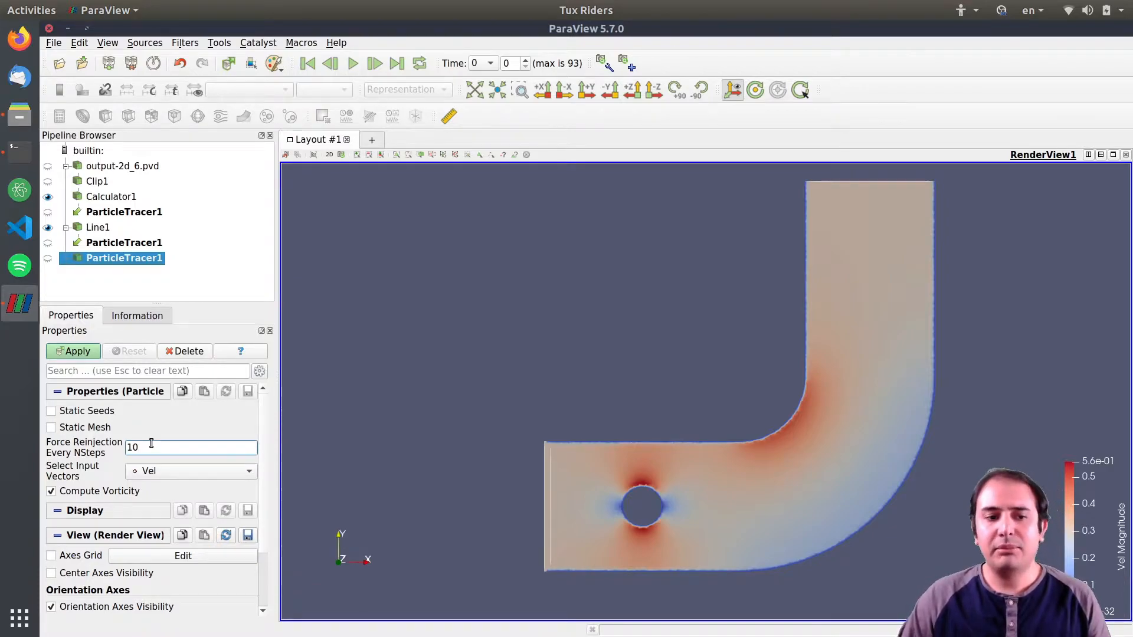
double_click(151, 443)
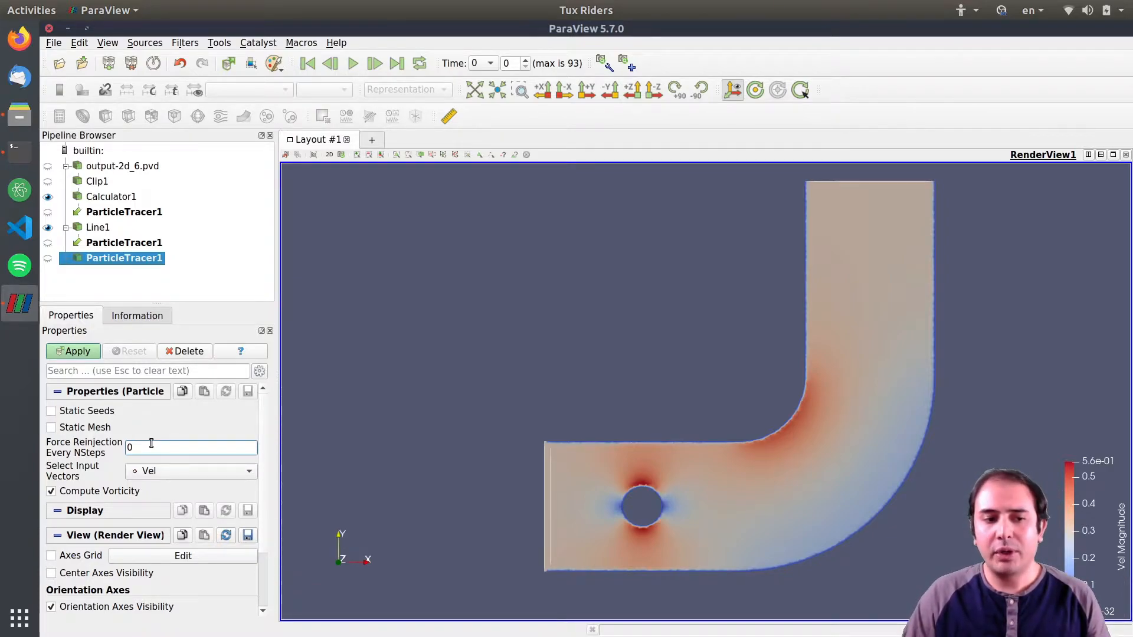
left_click(78, 354)
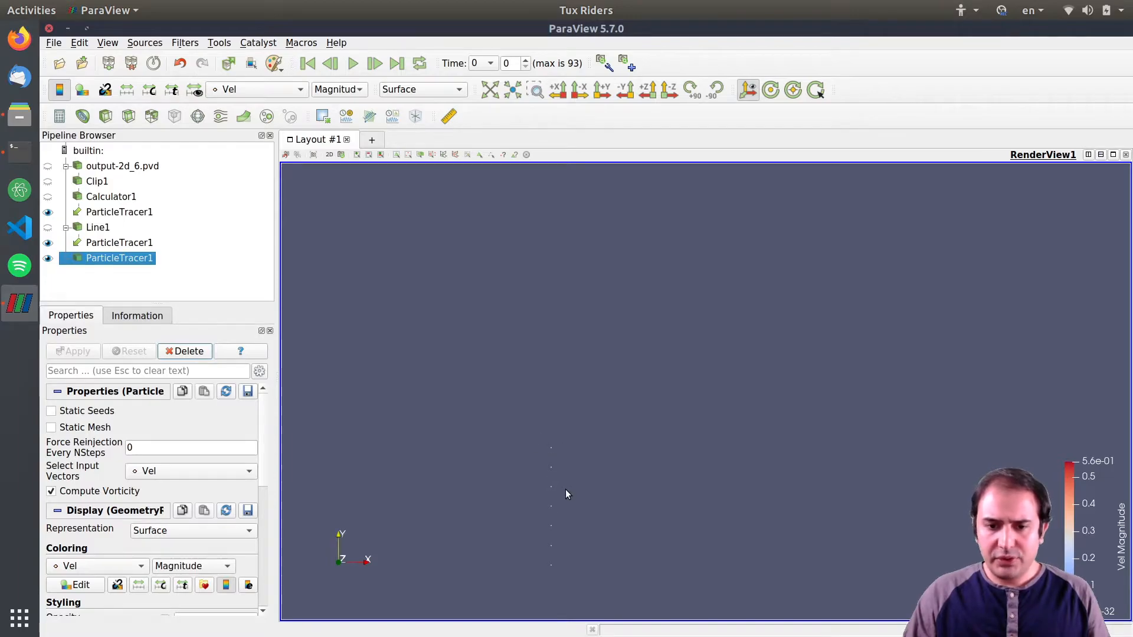
Play the particle animation and rewind to the first time step.
left_click(353, 64)
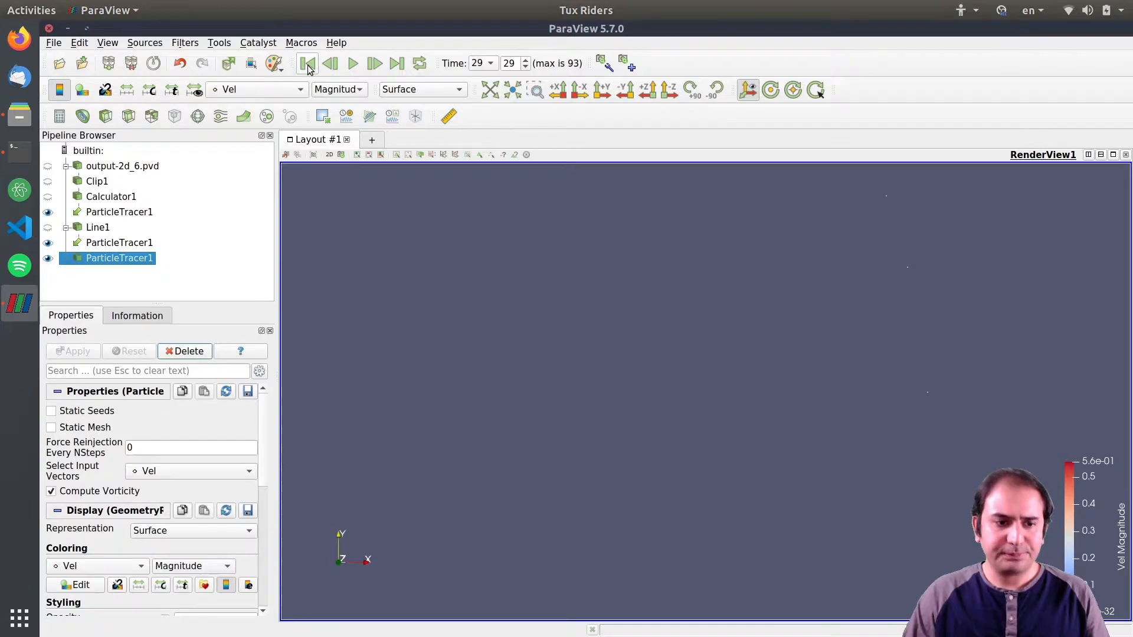
left_click(307, 63)
Set Force Reinjection Every NSteps to 1, apply, and play the animation briefly.
double_click(141, 446)
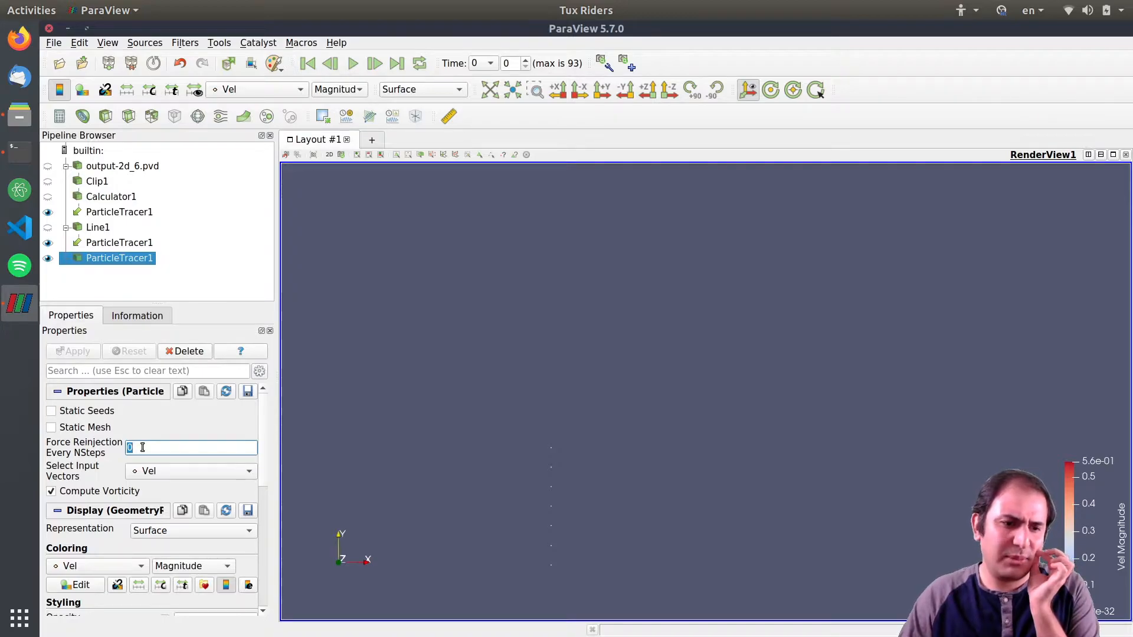
type("1")
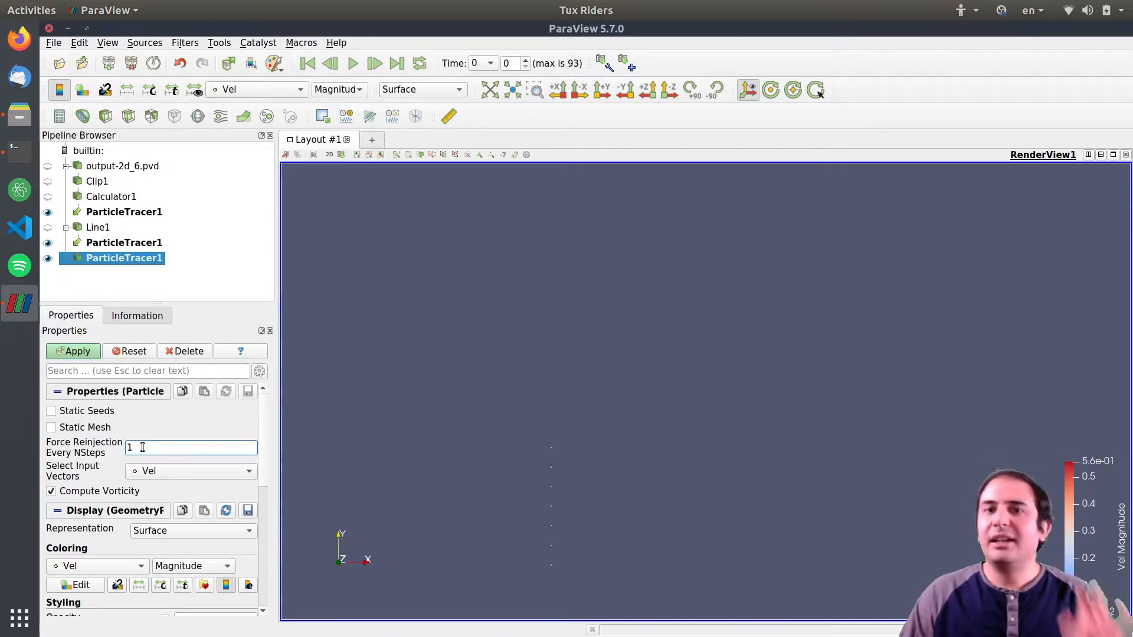
left_click(79, 352)
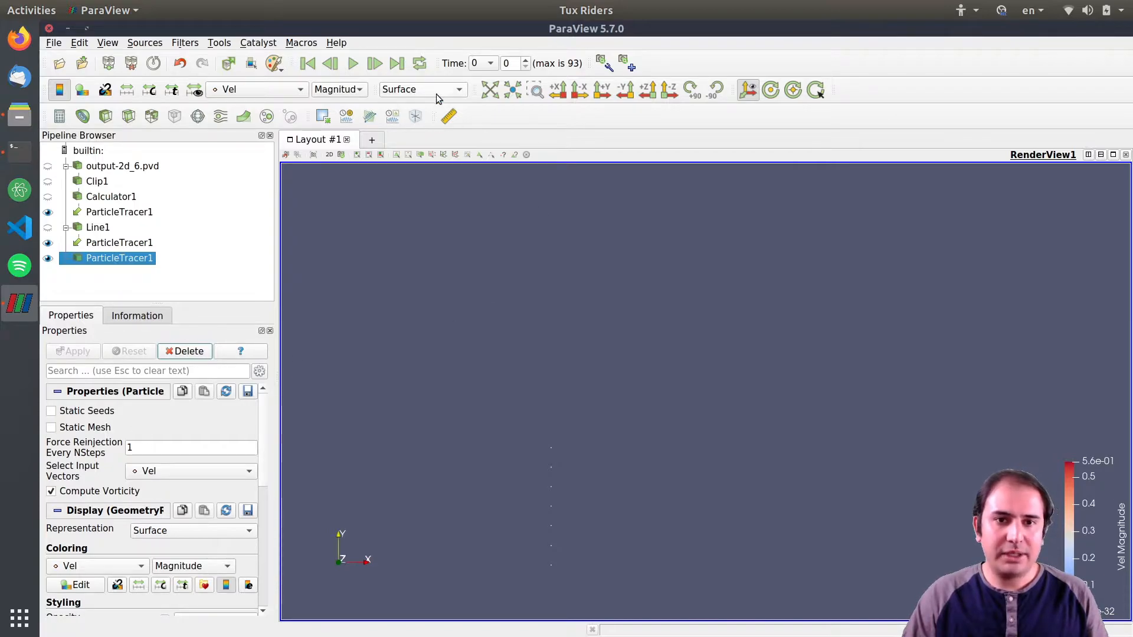
left_click(353, 63)
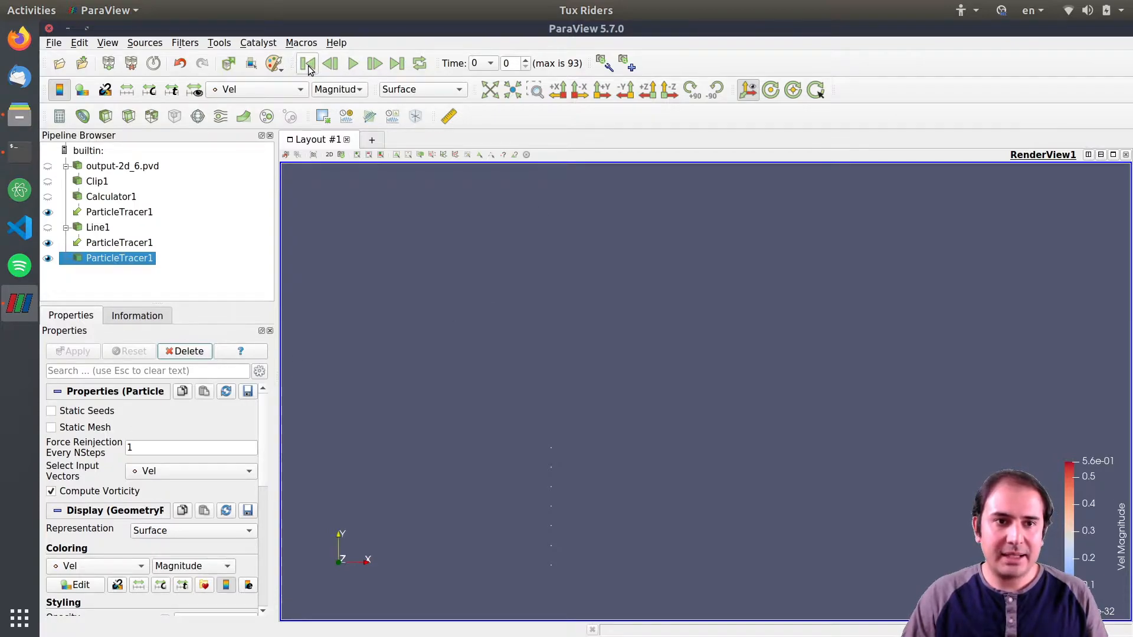
left_click(353, 63)
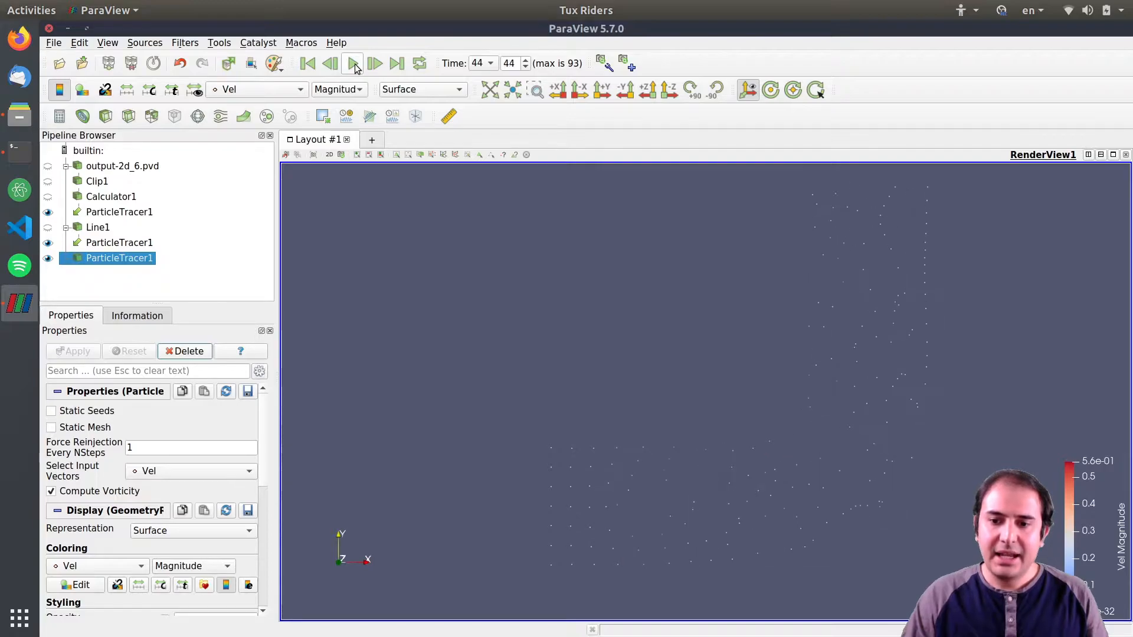
Move the Vel Magnitude color legend higher and enlarge it.
left_click_drag(1076, 481, 1034, 269)
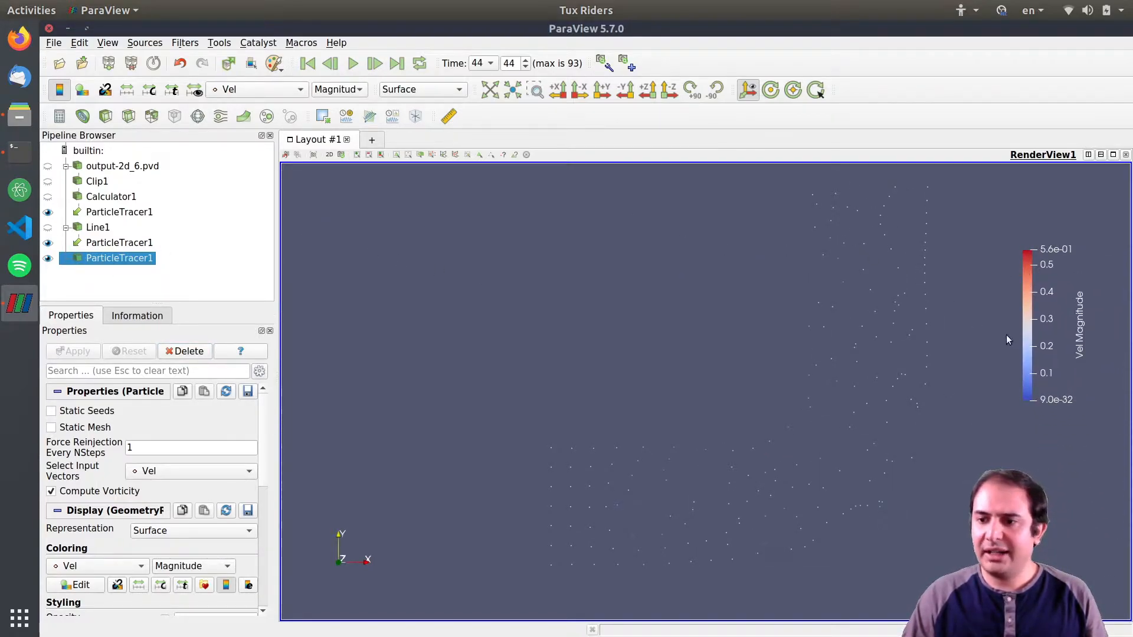
left_click_drag(1044, 401, 1033, 354)
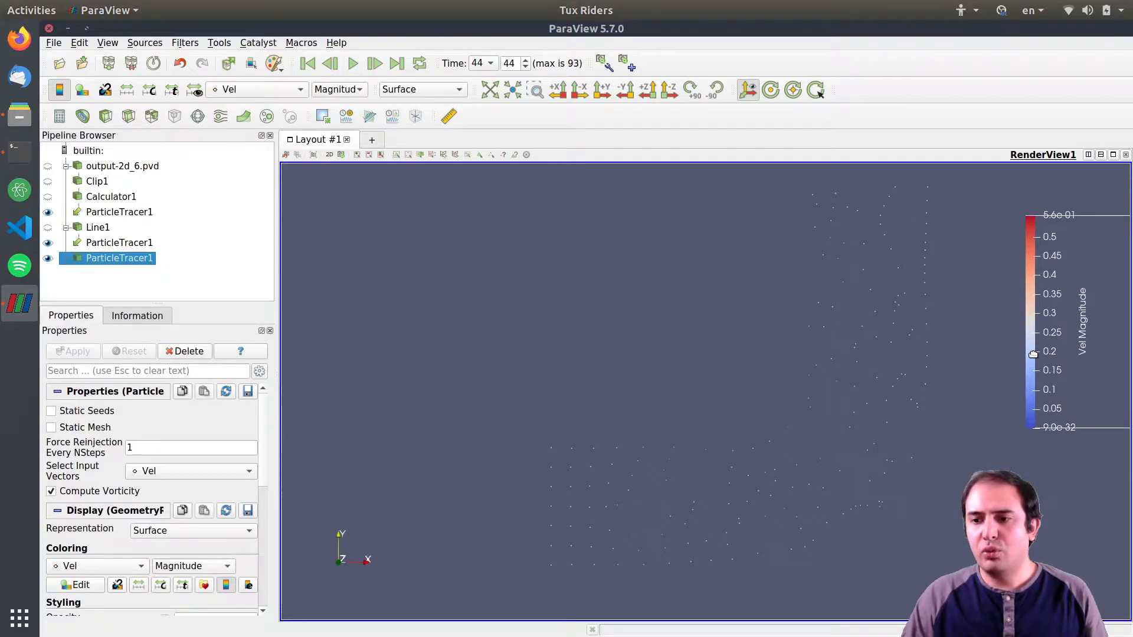
Show Calculator1's velocity field underneath the particles.
left_click(258, 89)
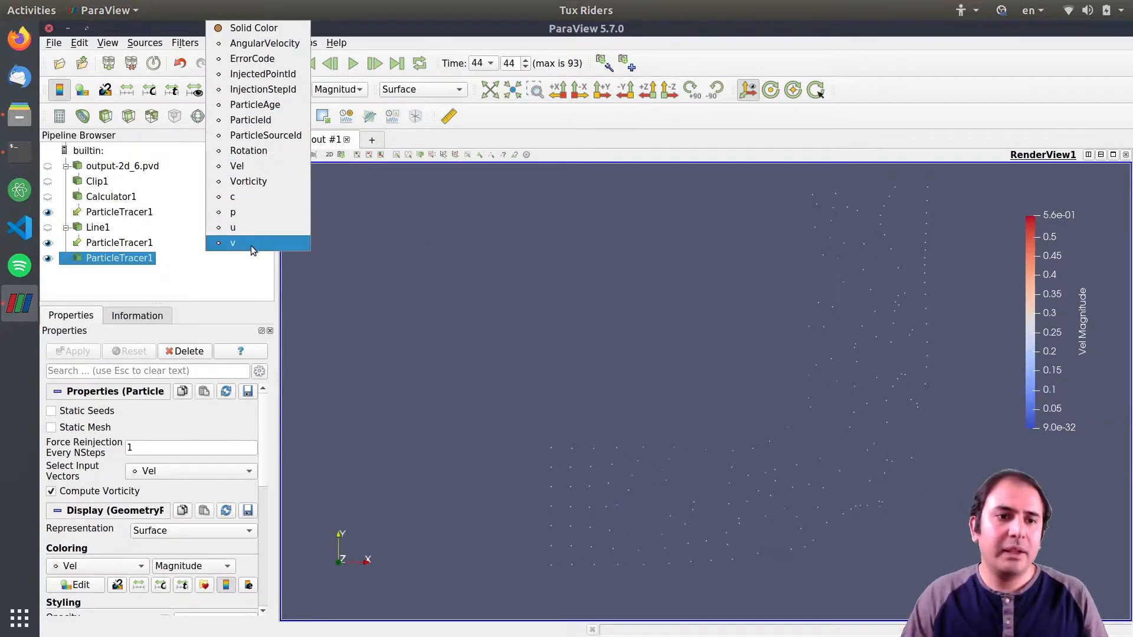
left_click(471, 137)
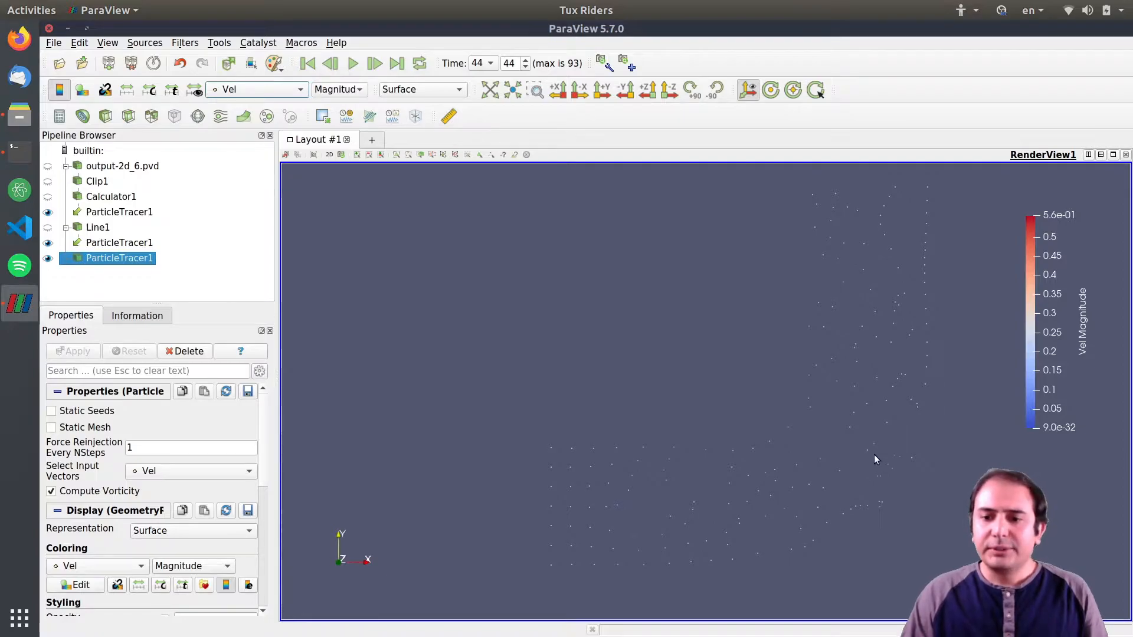
left_click(122, 167)
left_click(110, 198)
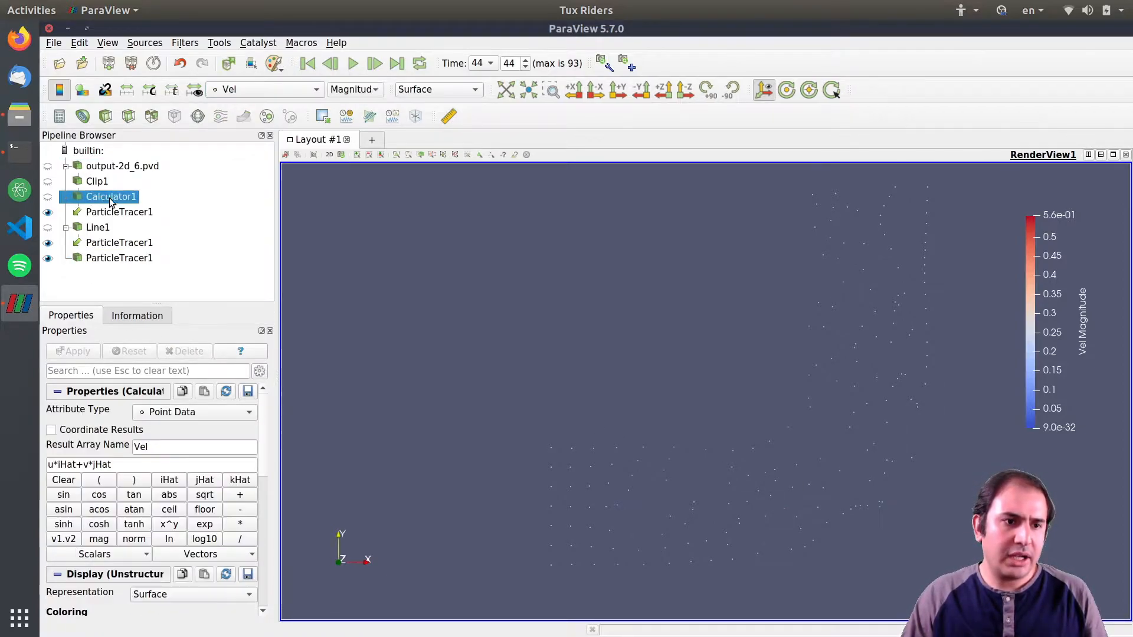
left_click(48, 198)
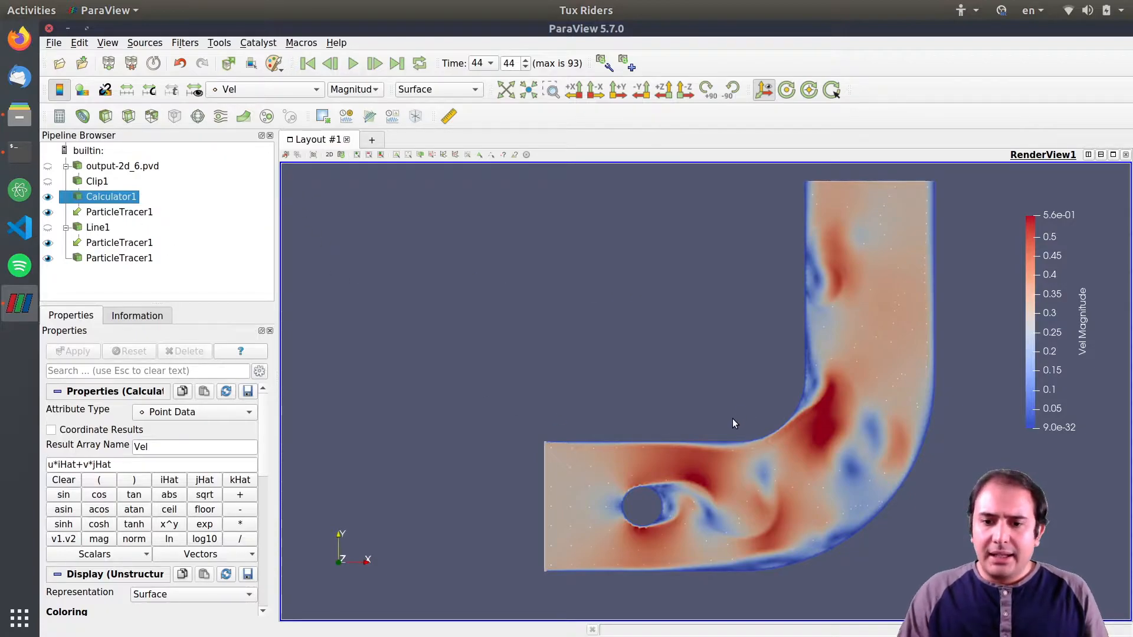
Select the particle tracer and replay the animation from the first time step.
left_click(106, 259)
left_click(307, 63)
left_click(353, 64)
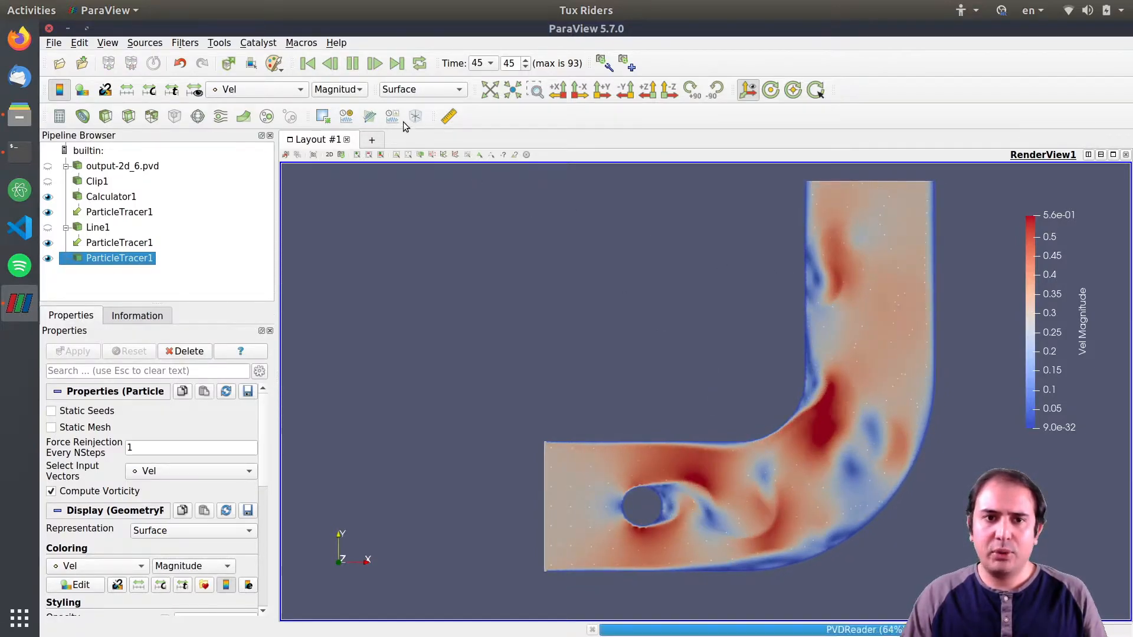
left_click(354, 65)
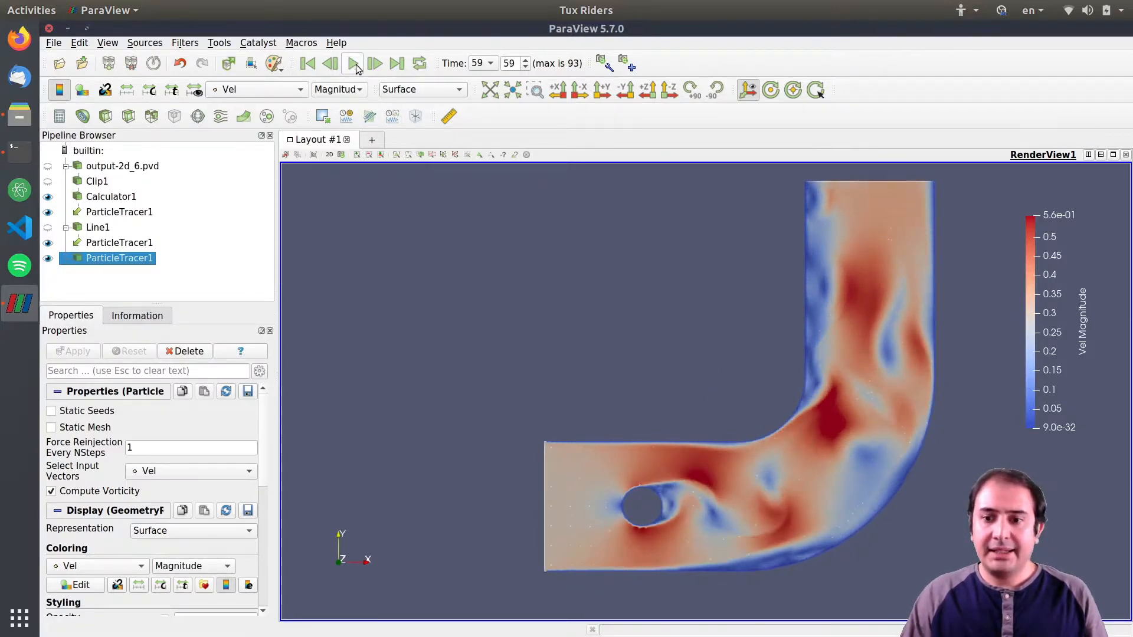
Return to the first time step and apply a Glyph filter to the selected particle tracer.
left_click(307, 63)
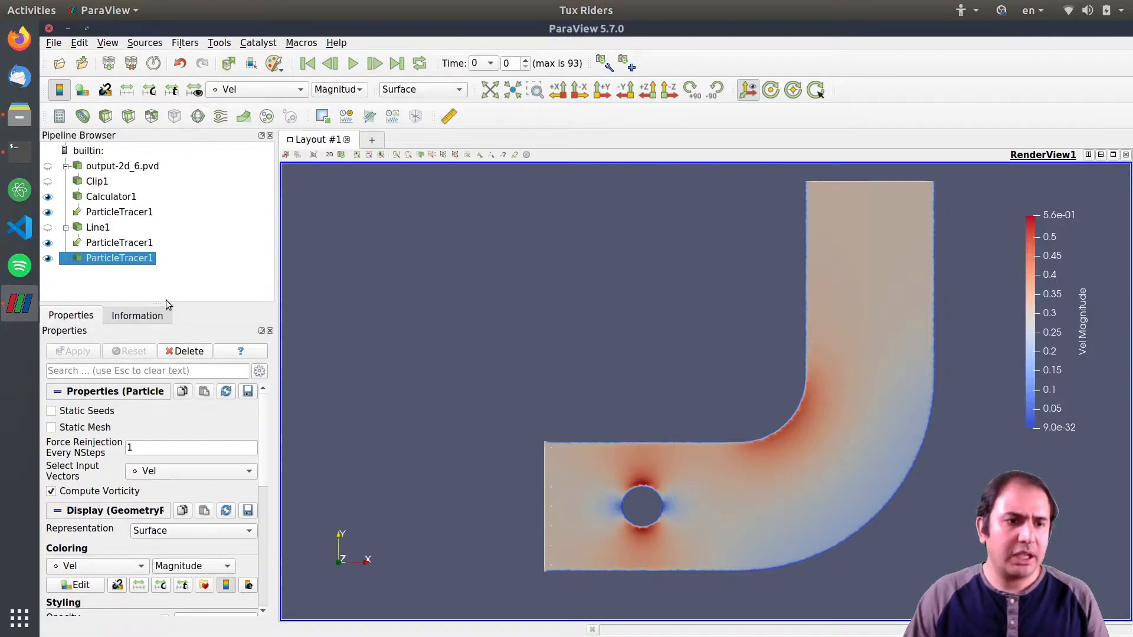
left_click(199, 116)
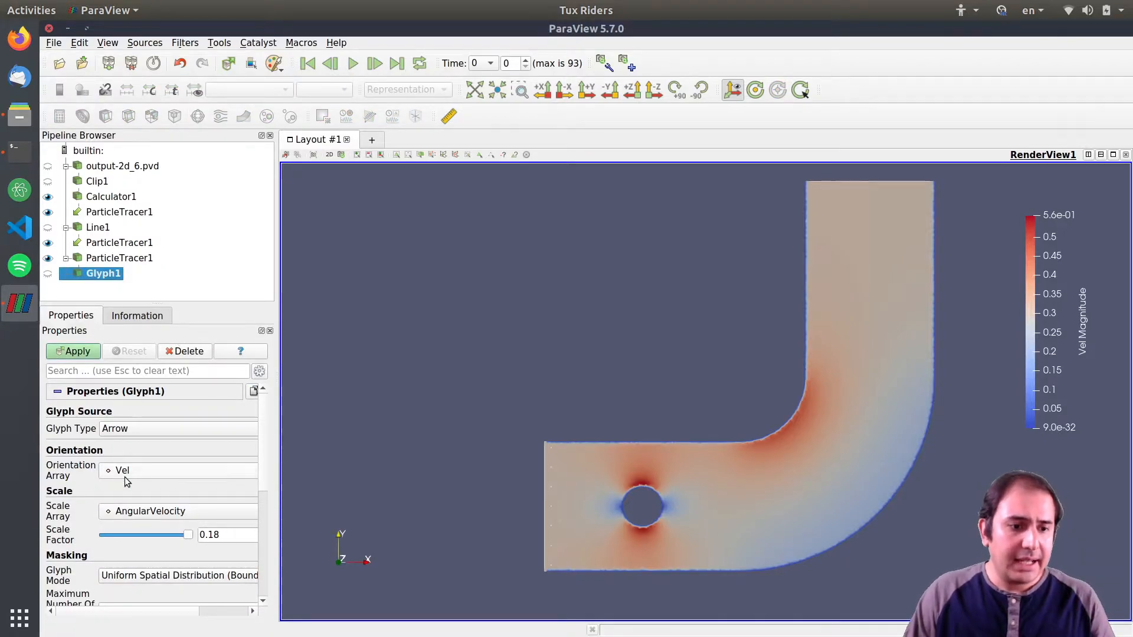
left_click(83, 355)
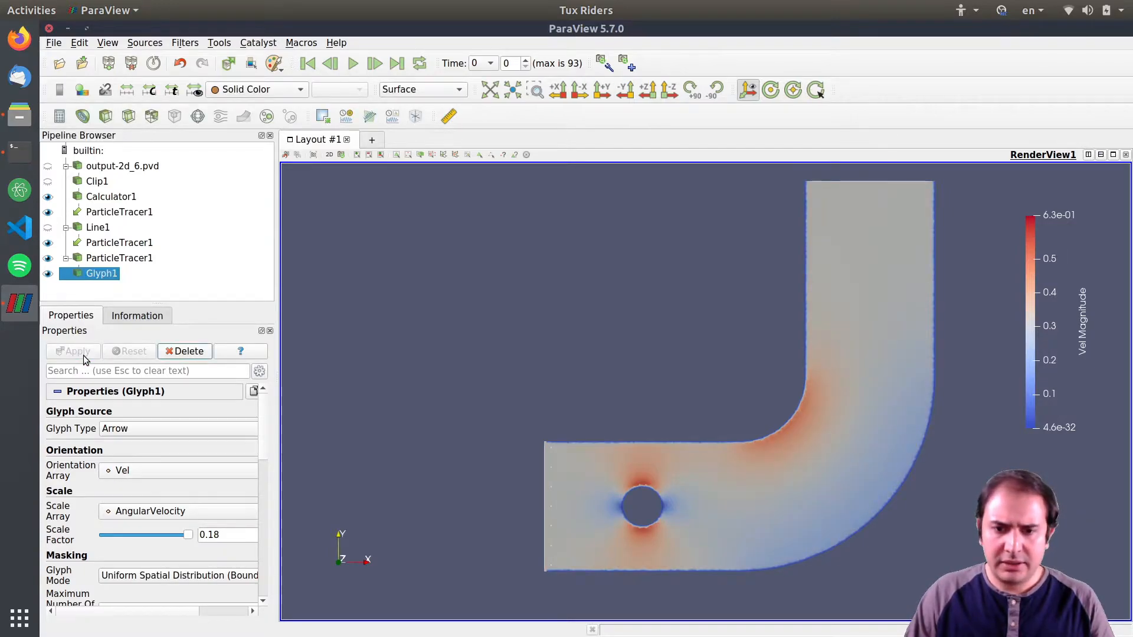
Set the Glyph1 glyph type to Sphere, apply, and play the animation briefly.
left_click(100, 259)
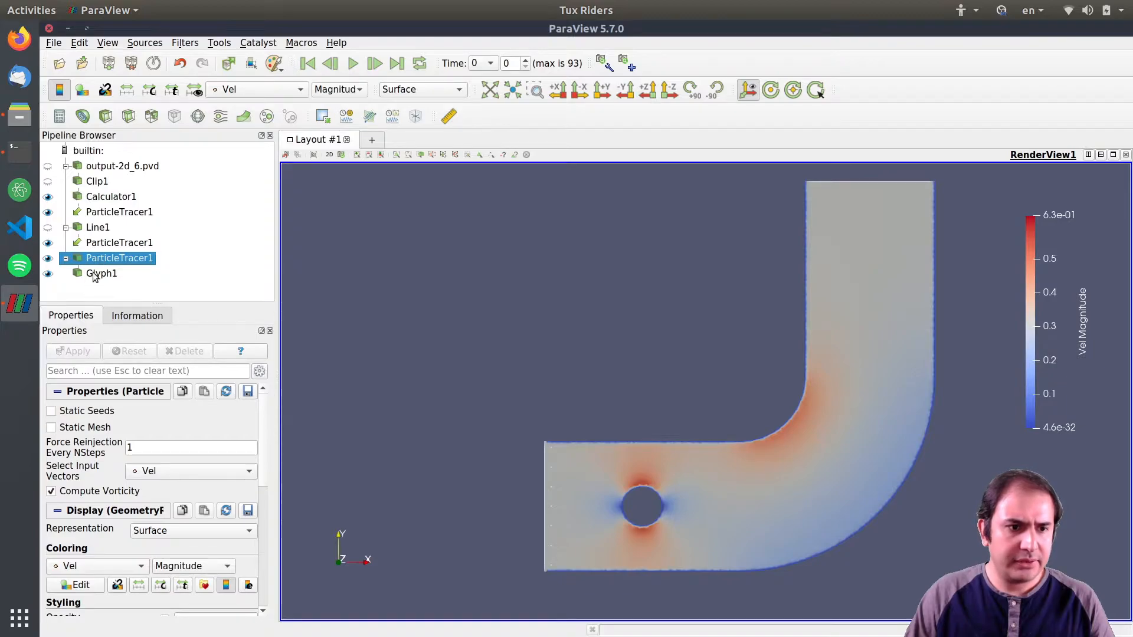
left_click(103, 275)
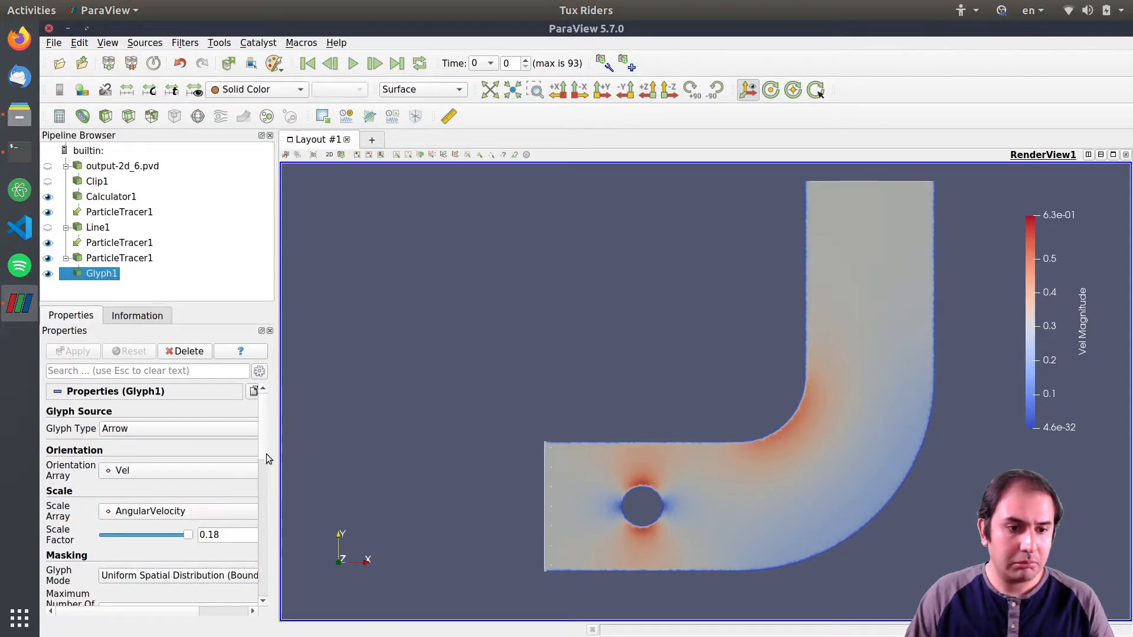
left_click(190, 428)
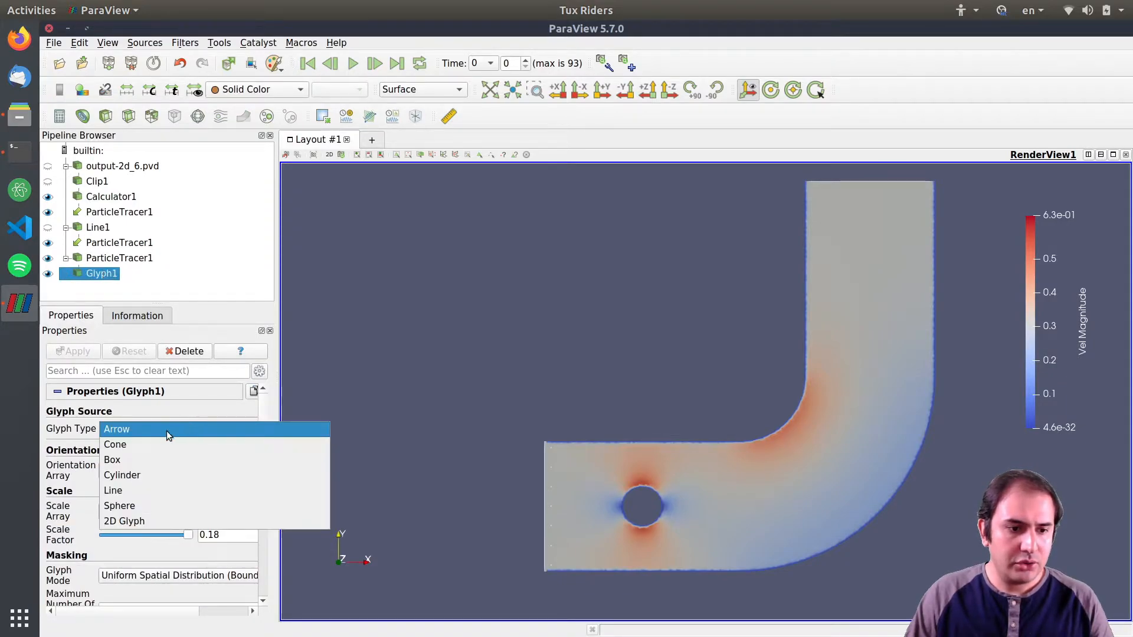
left_click(141, 507)
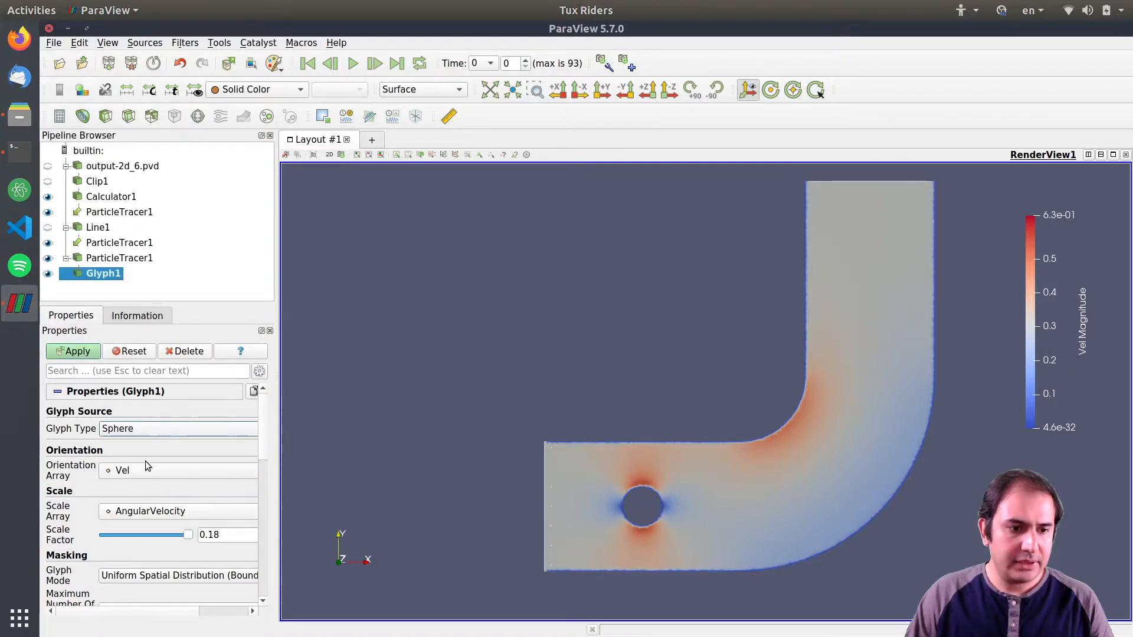
left_click(76, 351)
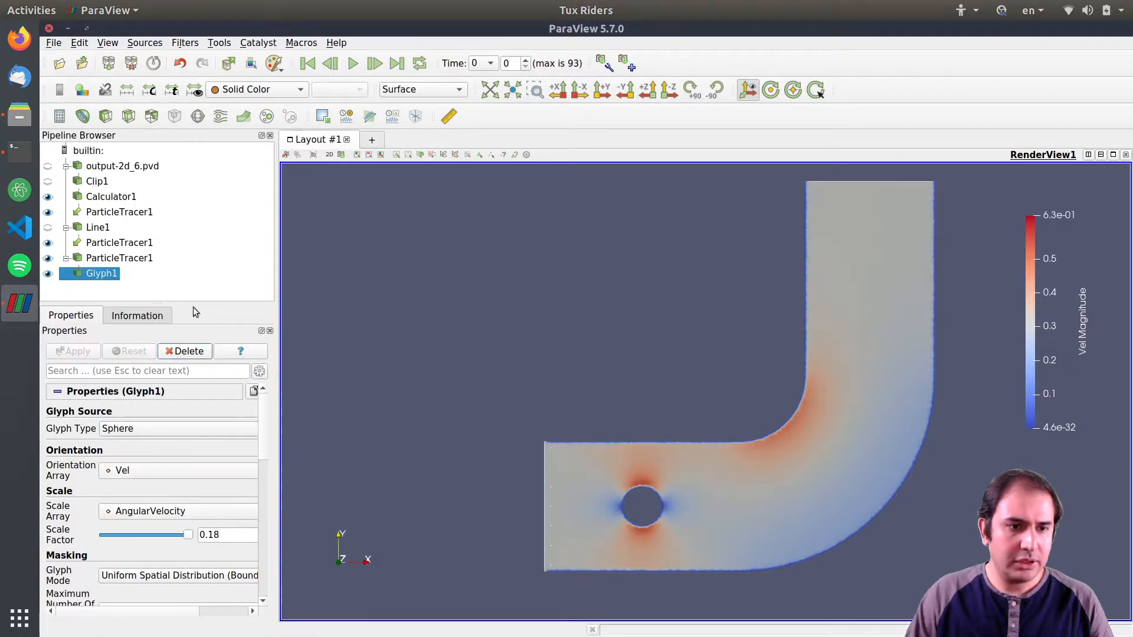
left_click(353, 65)
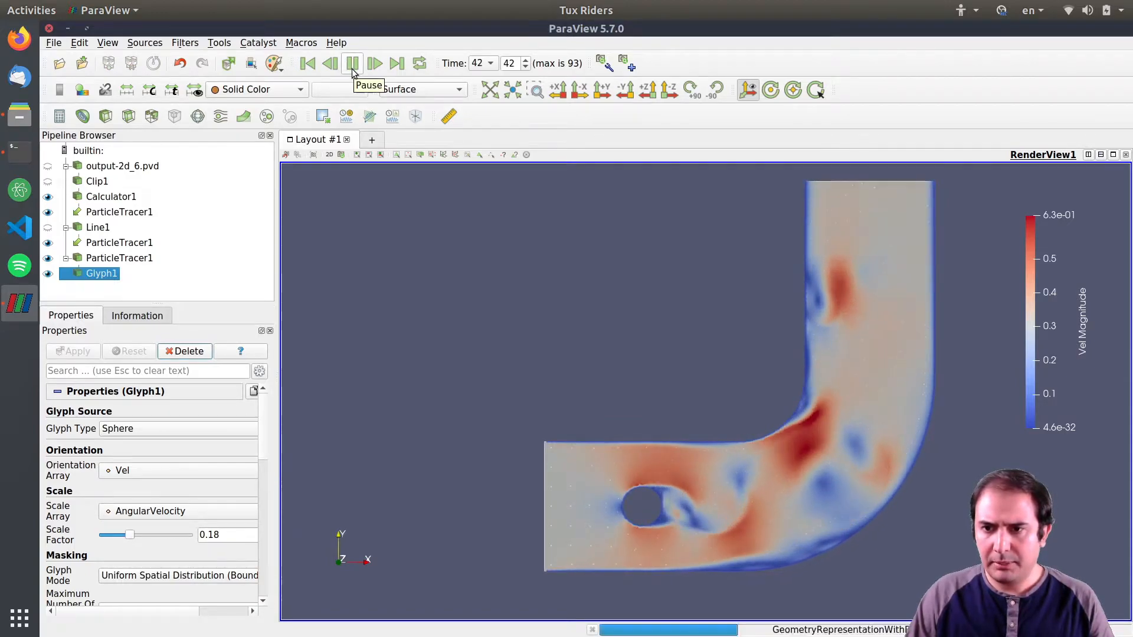
left_click(353, 64)
Hide Calculator1 and set the glyph scale array to No scale array, then apply.
left_click(48, 197)
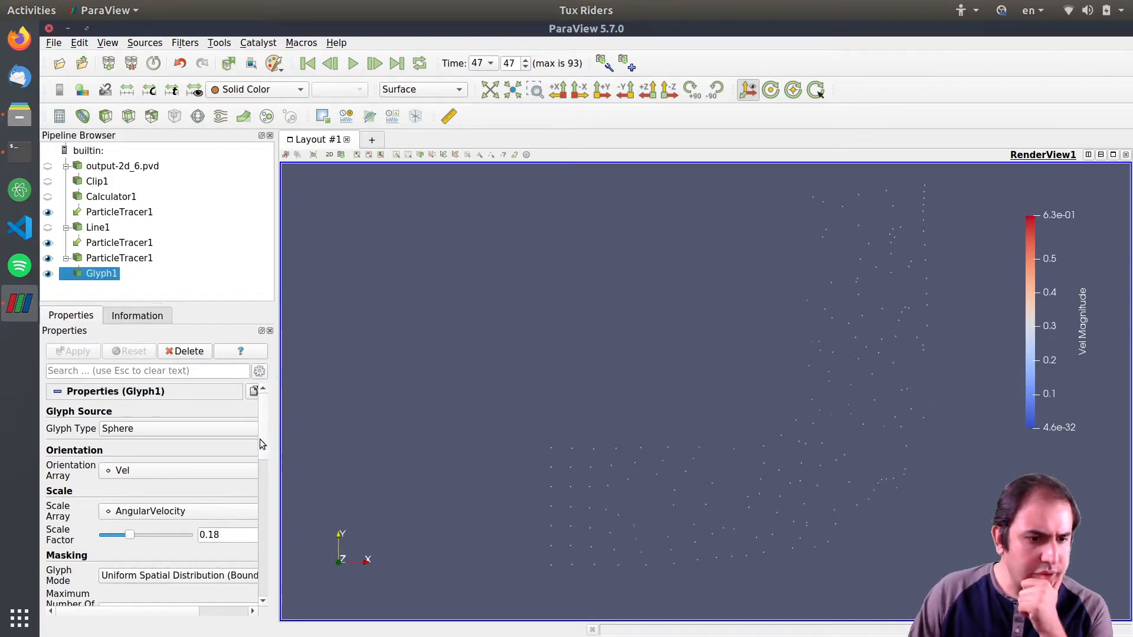
scroll(262, 448, "down", 2)
left_click(166, 483)
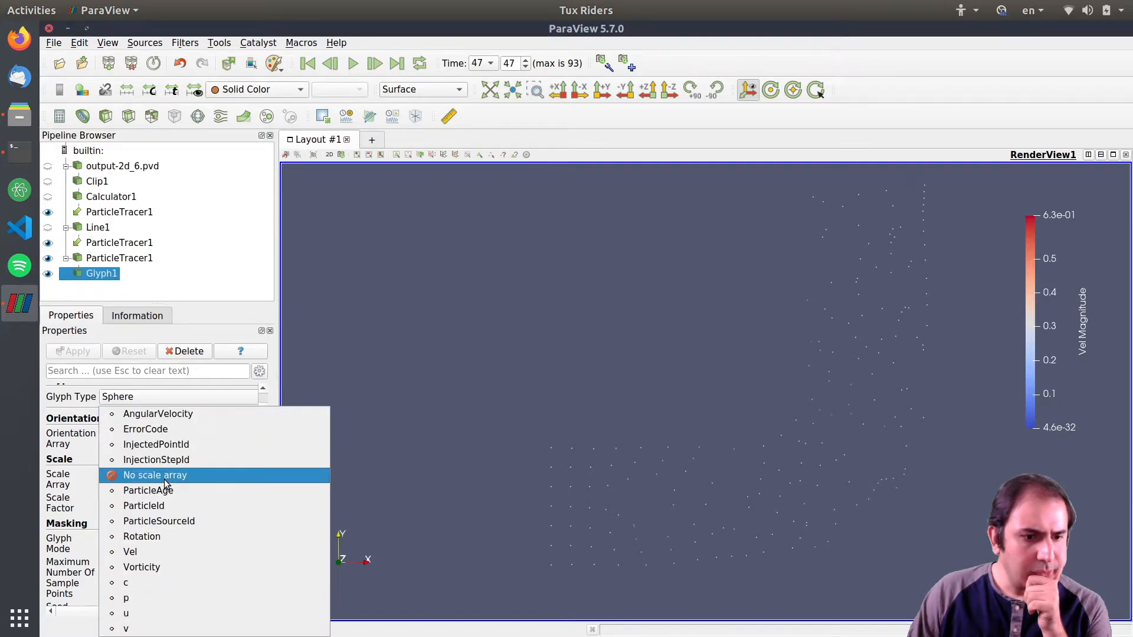
left_click(165, 478)
left_click(82, 353)
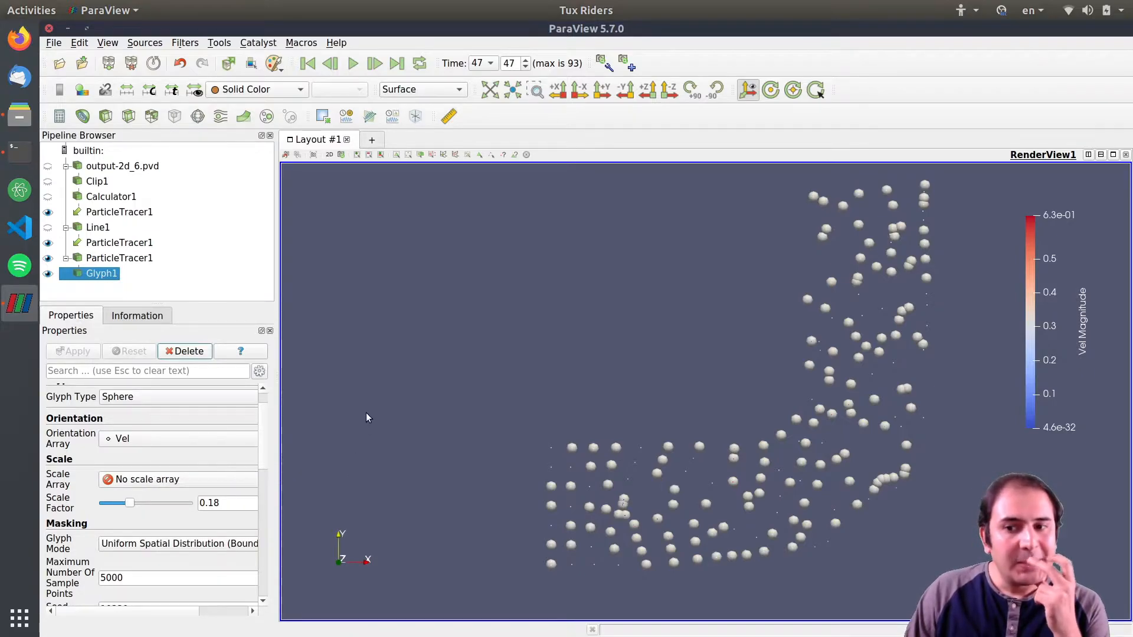
Set the glyph scale factor to 0.08 and apply.
left_click(236, 503)
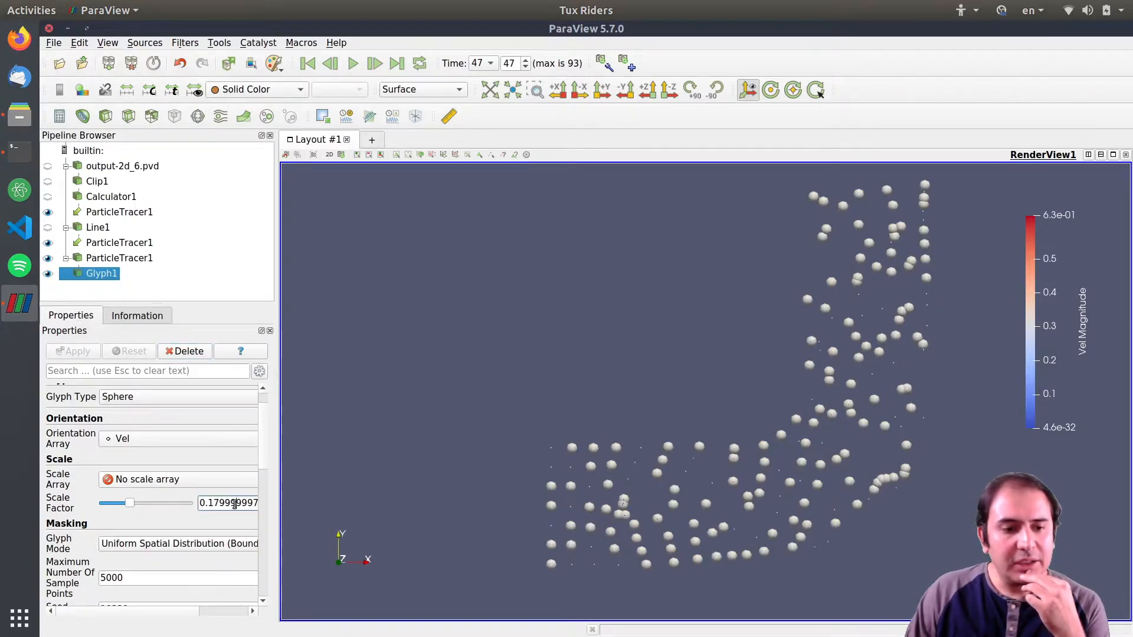
key("ctrl+a")
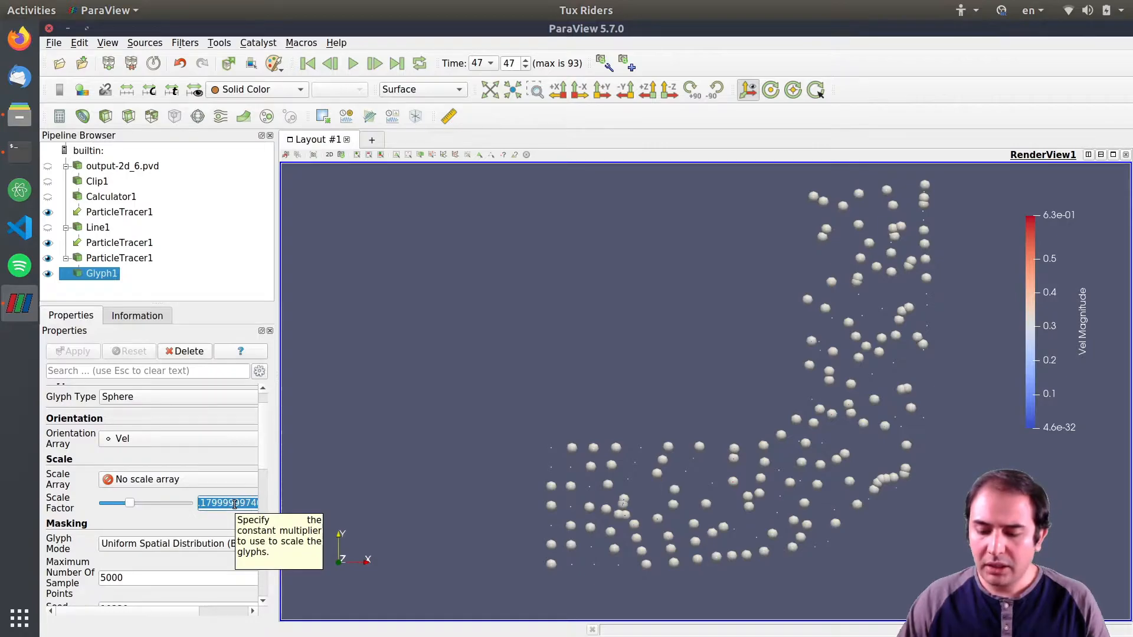
type("0.08")
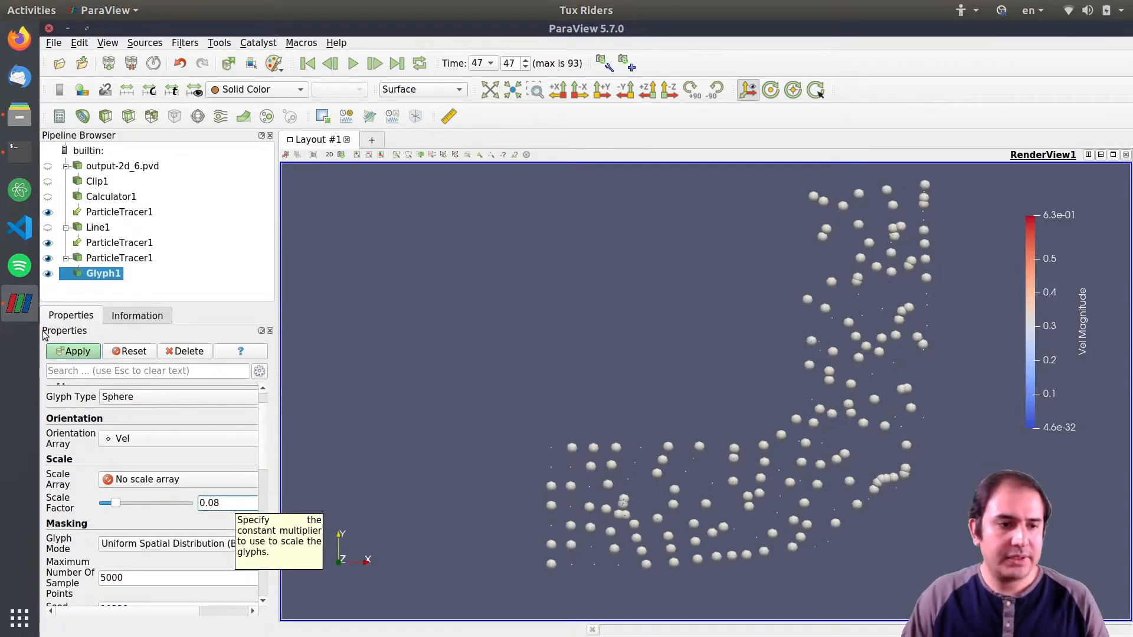
left_click(62, 353)
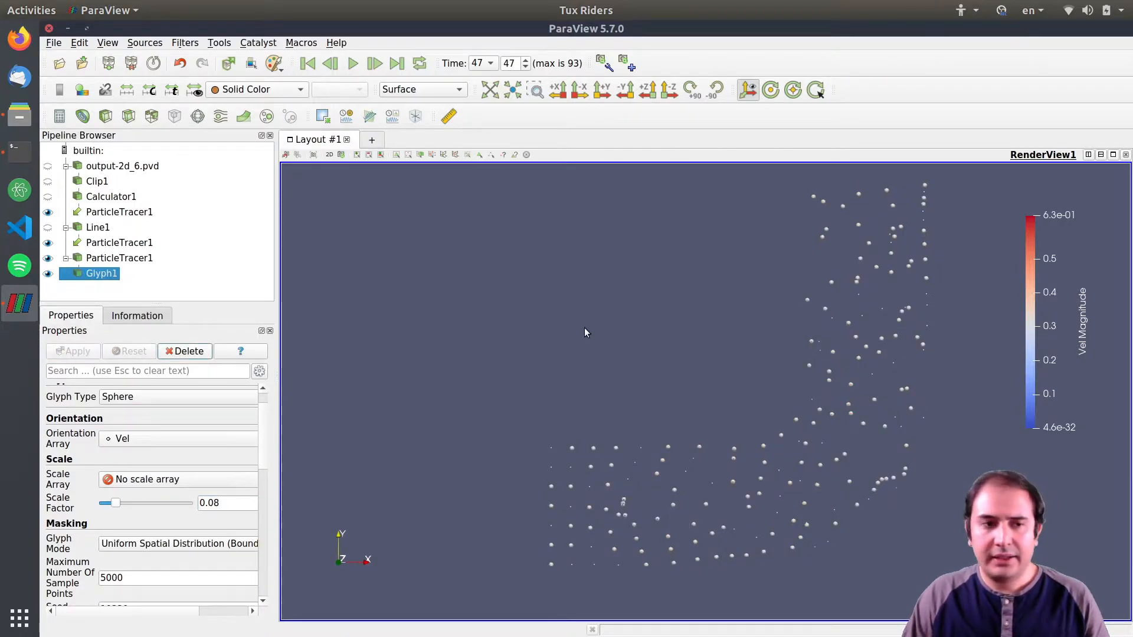
Show Calculator1 again, replay the animation from the first time step, and select Glyph1.
left_click(48, 197)
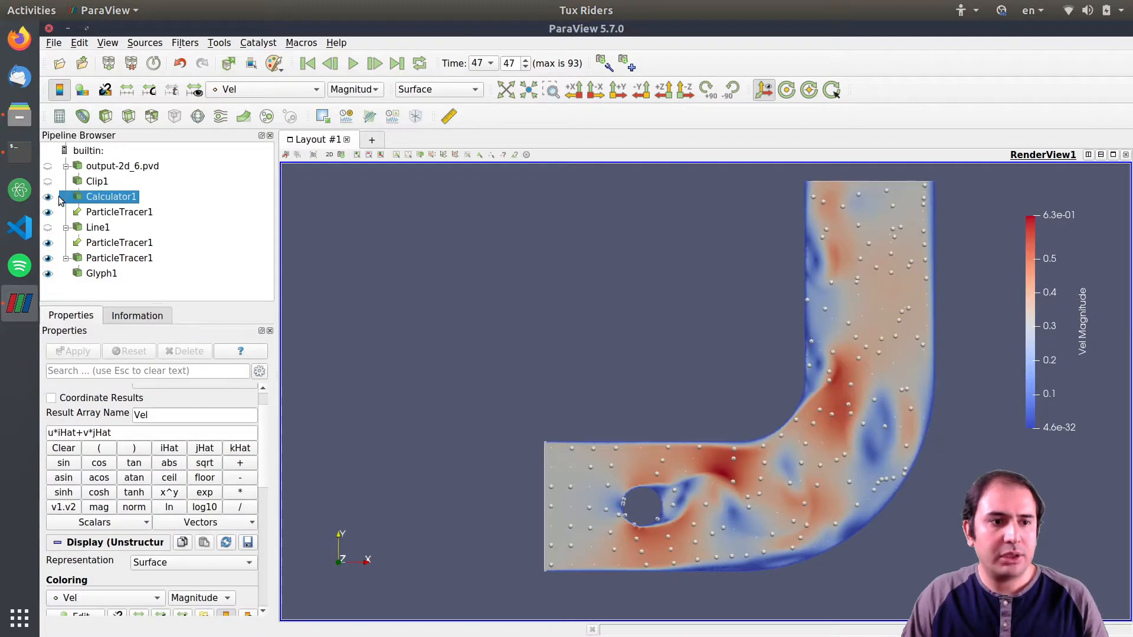
left_click(307, 63)
left_click(356, 66)
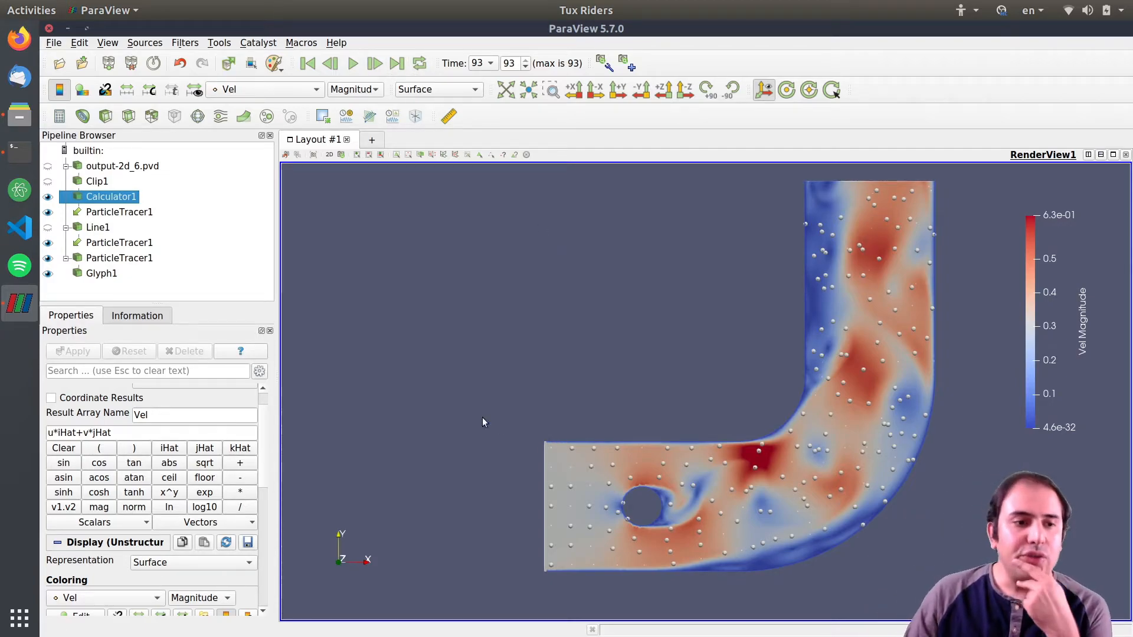
left_click(98, 275)
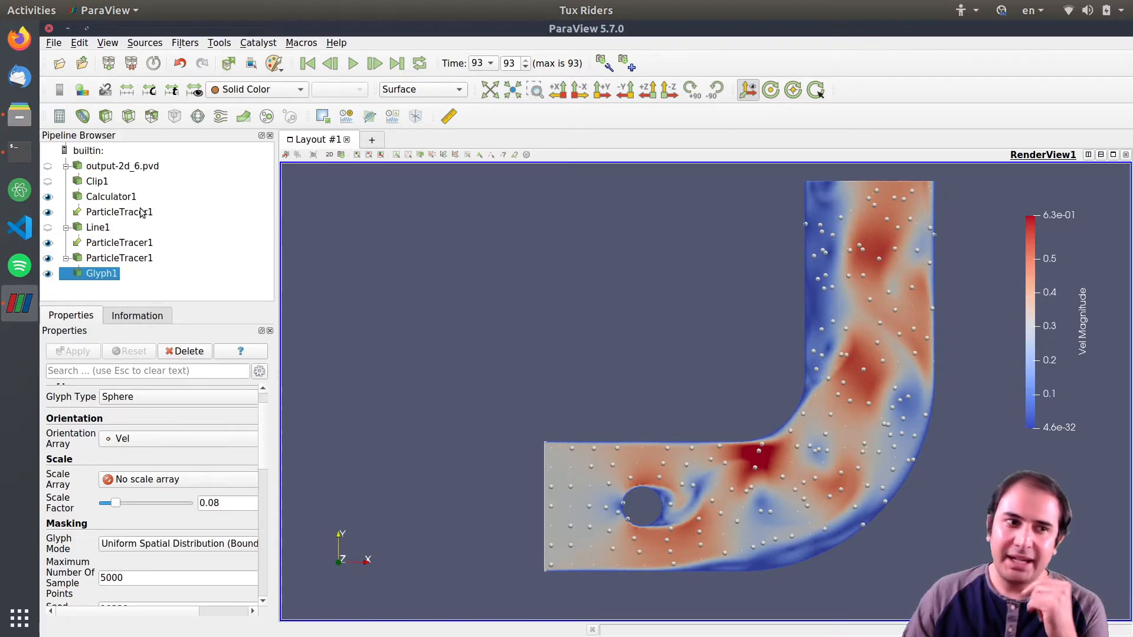
Open the reference video particles.ogv from the file manager and watch it play.
left_click(20, 116)
left_click_drag(591, 174, 557, 146)
left_click(565, 180)
double_click(564, 180)
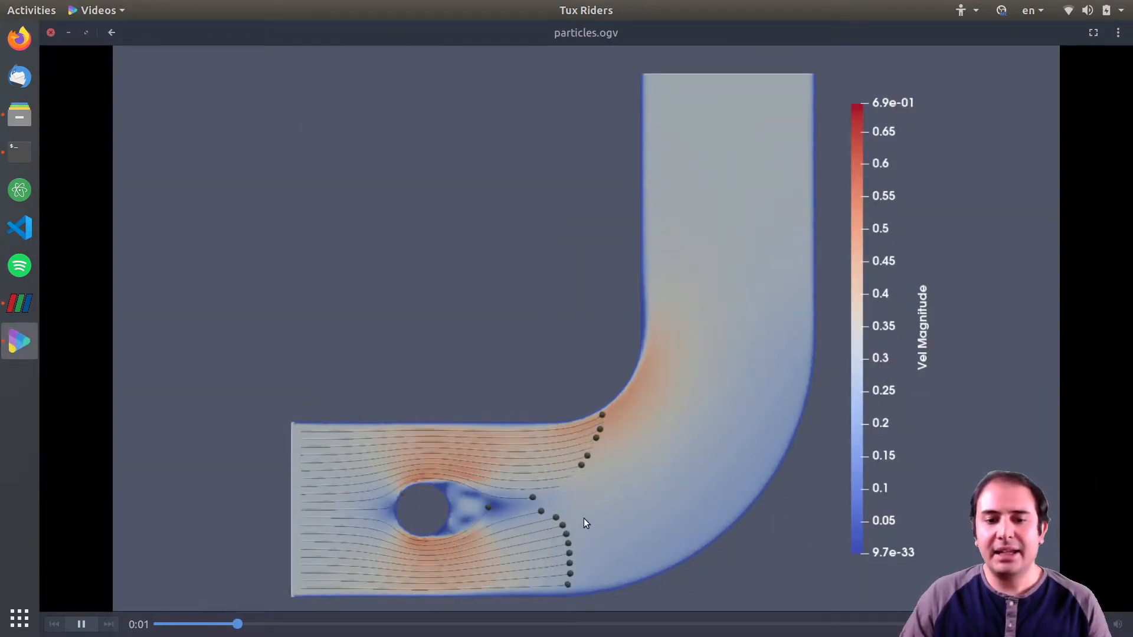
left_click(695, 361)
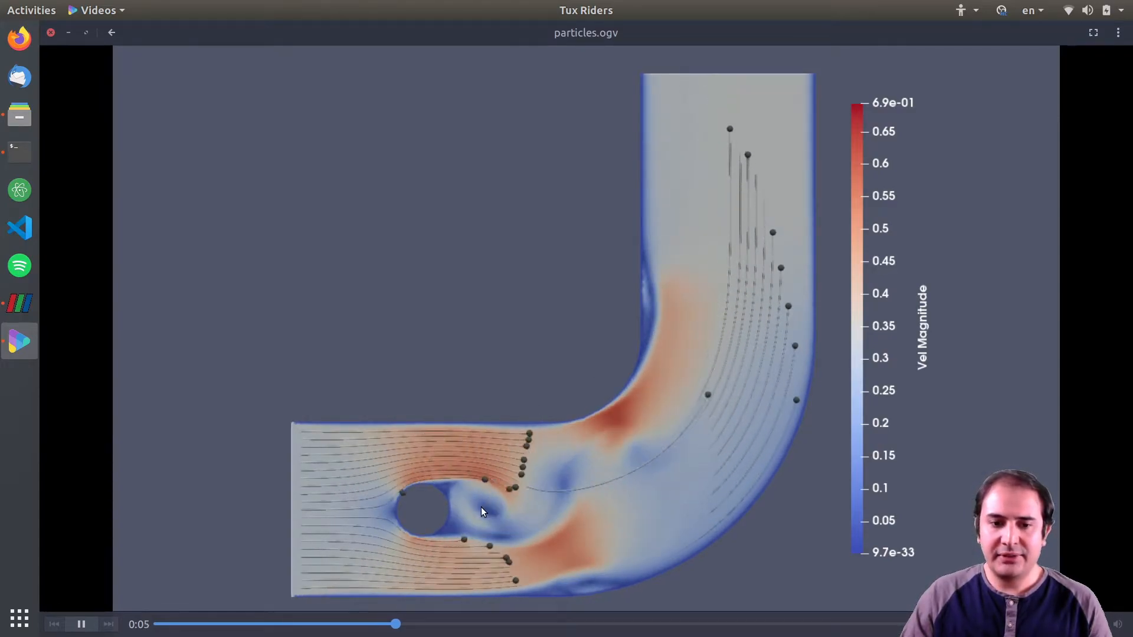
left_click(462, 482)
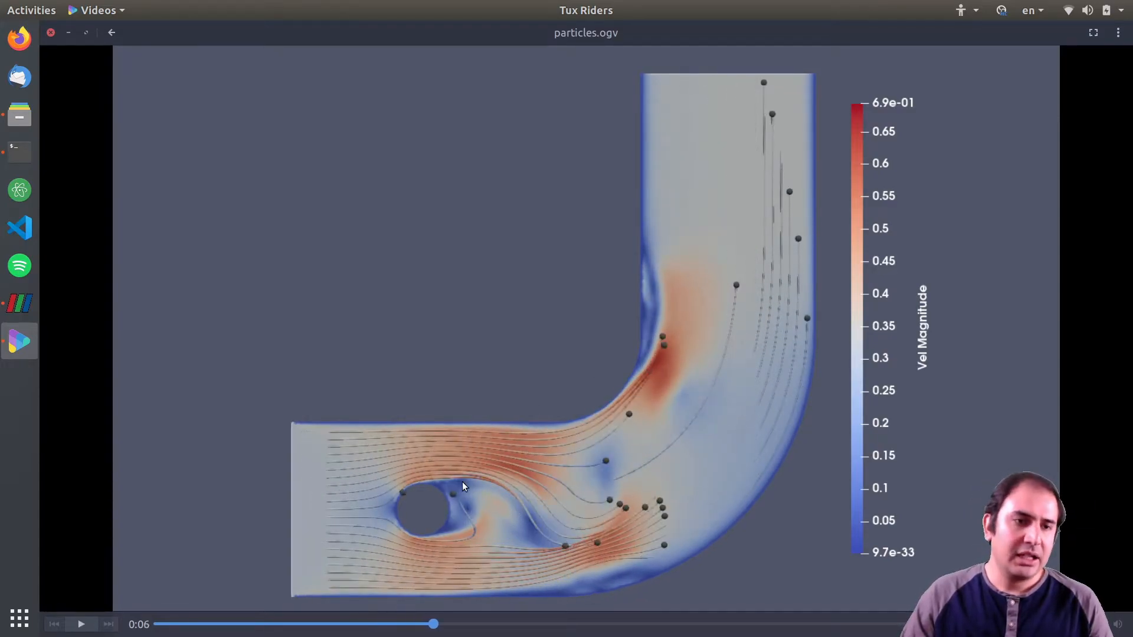
Switch back to ParaView, select the particle tracer, and set Force Reinjection Every NSteps to 10, then apply.
left_click(36, 301)
left_click(113, 260)
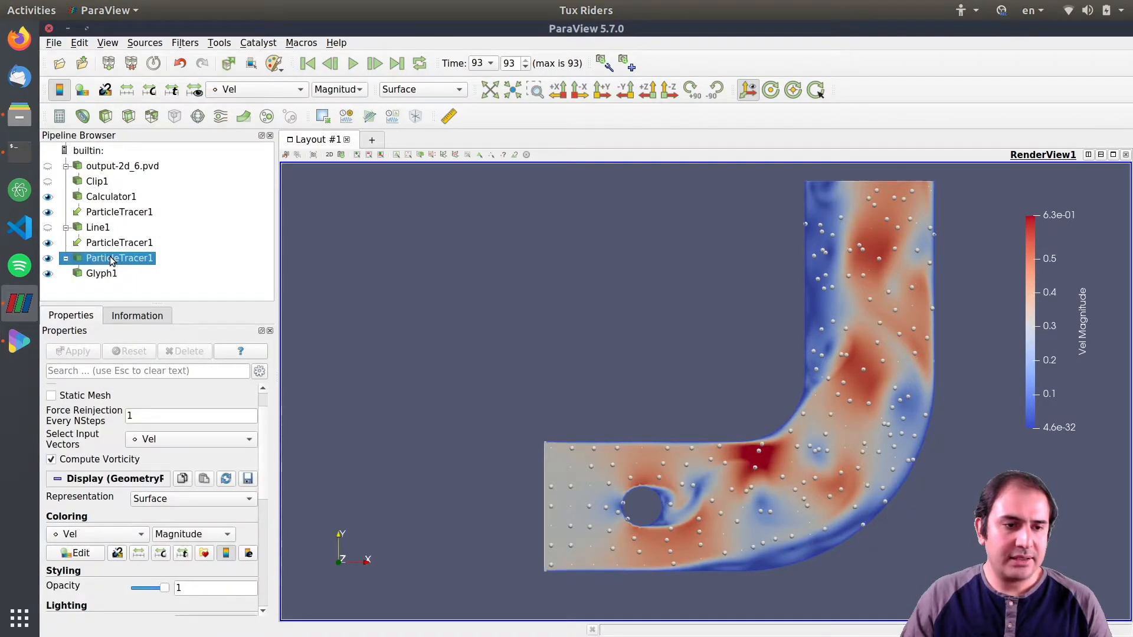
left_click(156, 424)
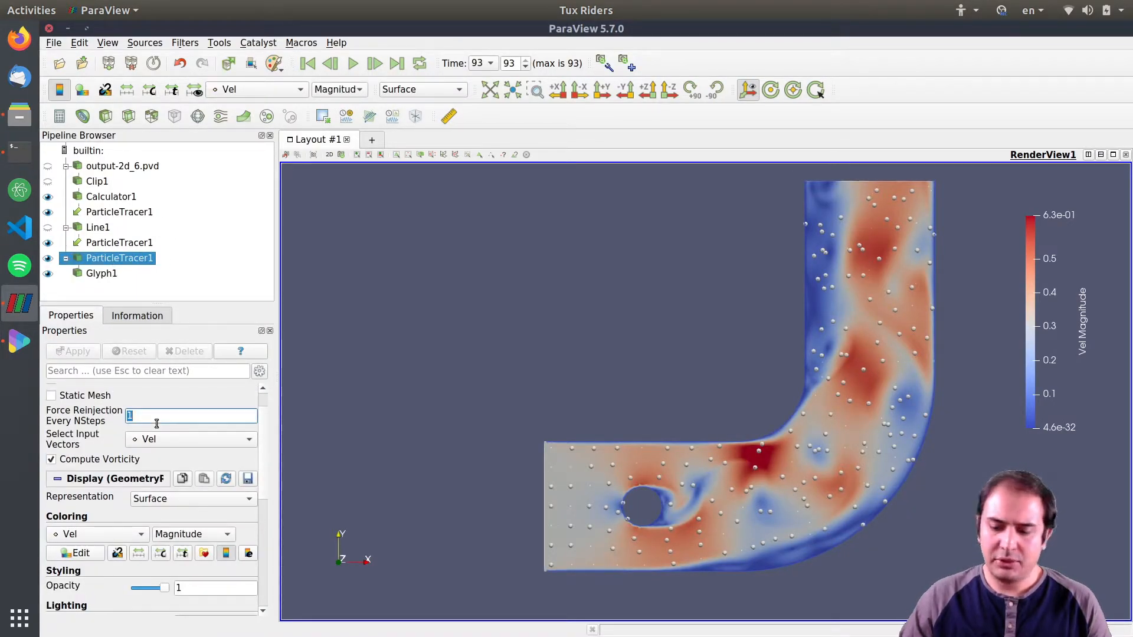
type("0")
left_click(82, 353)
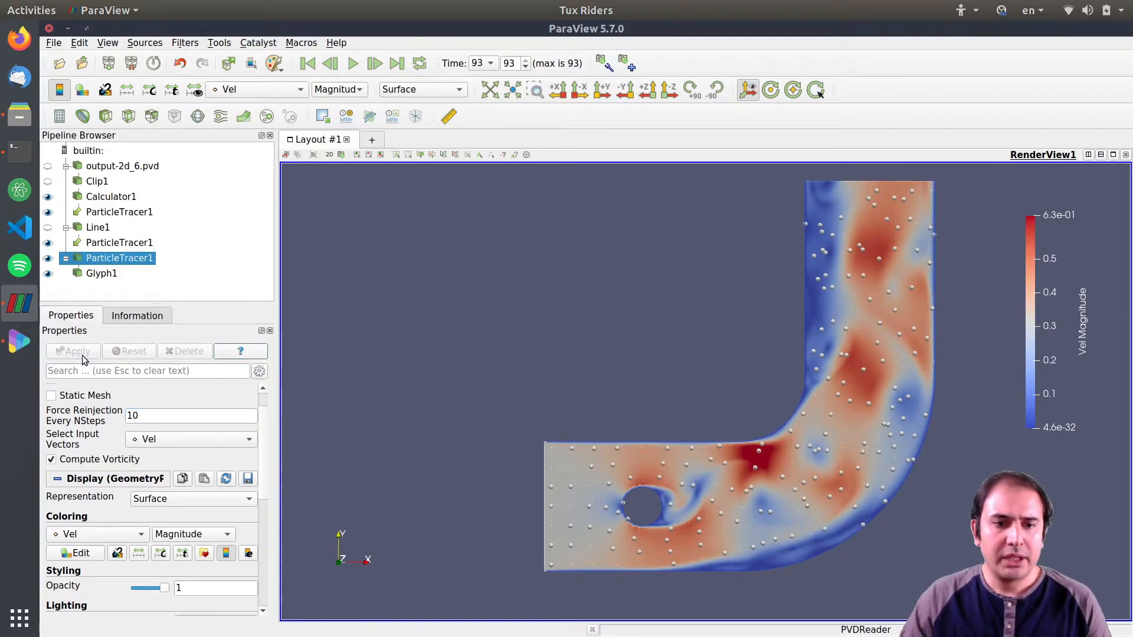
Replay the animation from the first time step, pause it, and rewind to the start.
left_click(309, 65)
left_click(353, 64)
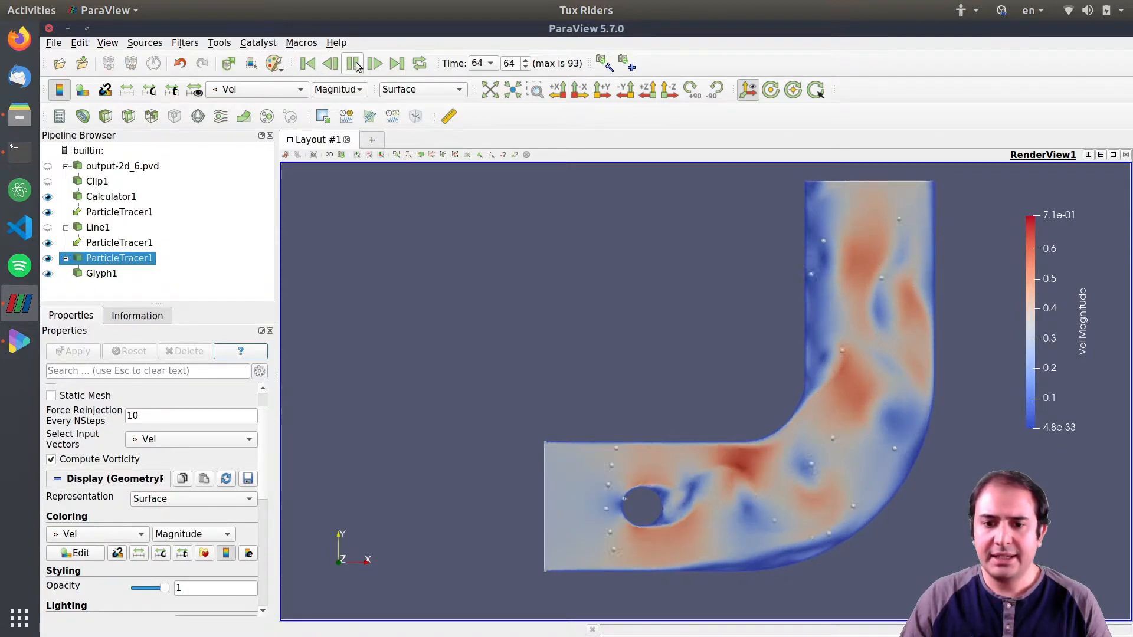
left_click(353, 63)
left_click(307, 63)
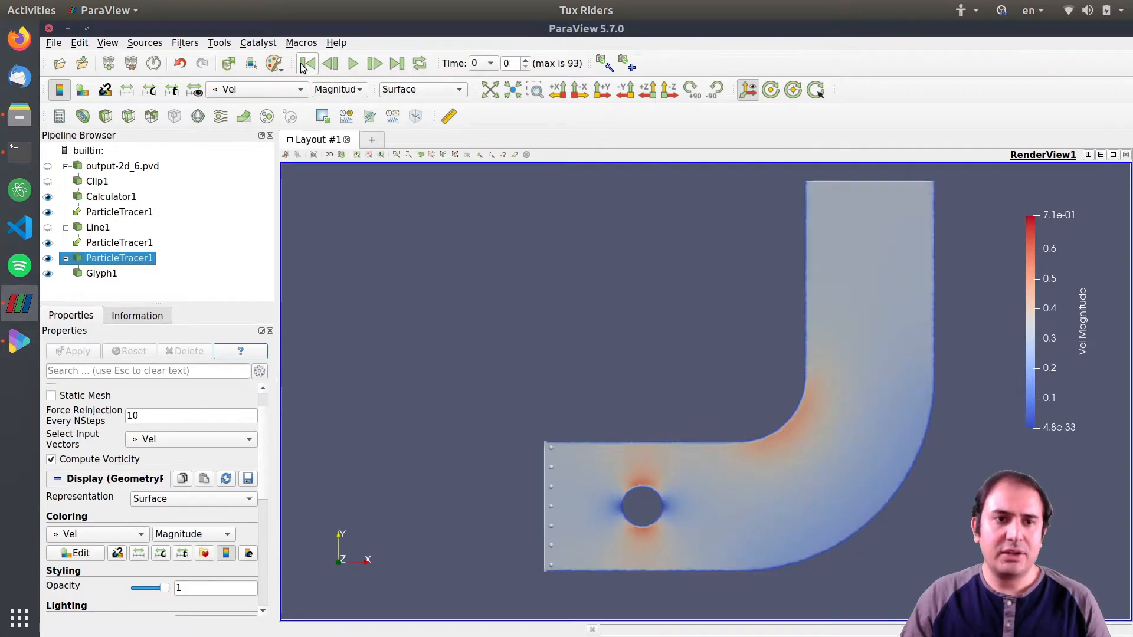
Switch to the video player, review the reference video, and close it.
left_click(20, 341)
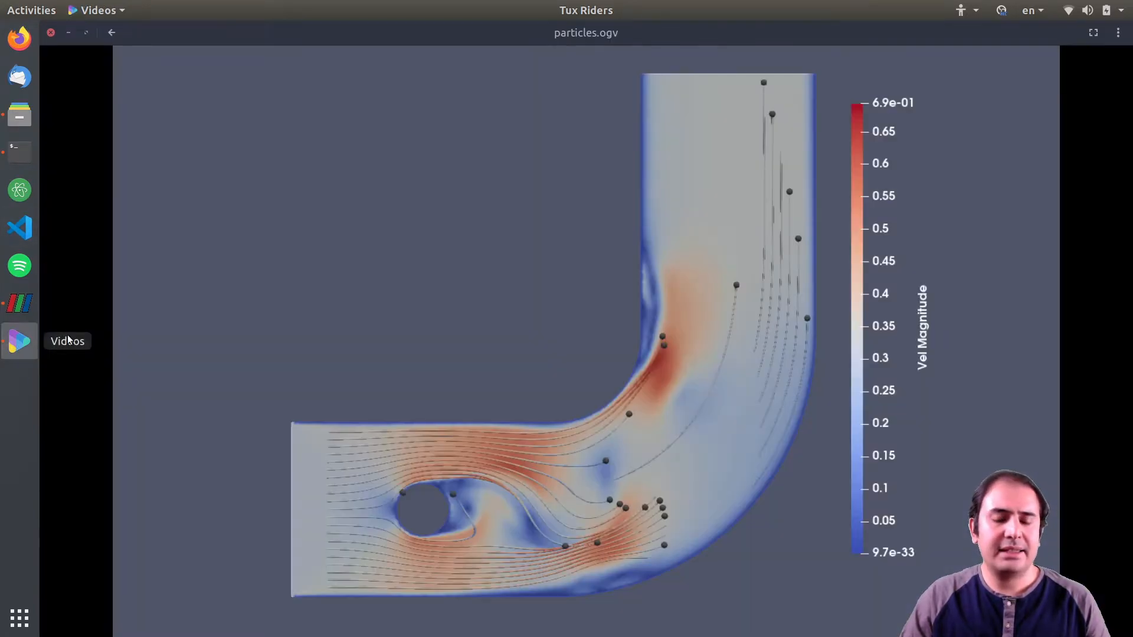
left_click(618, 497)
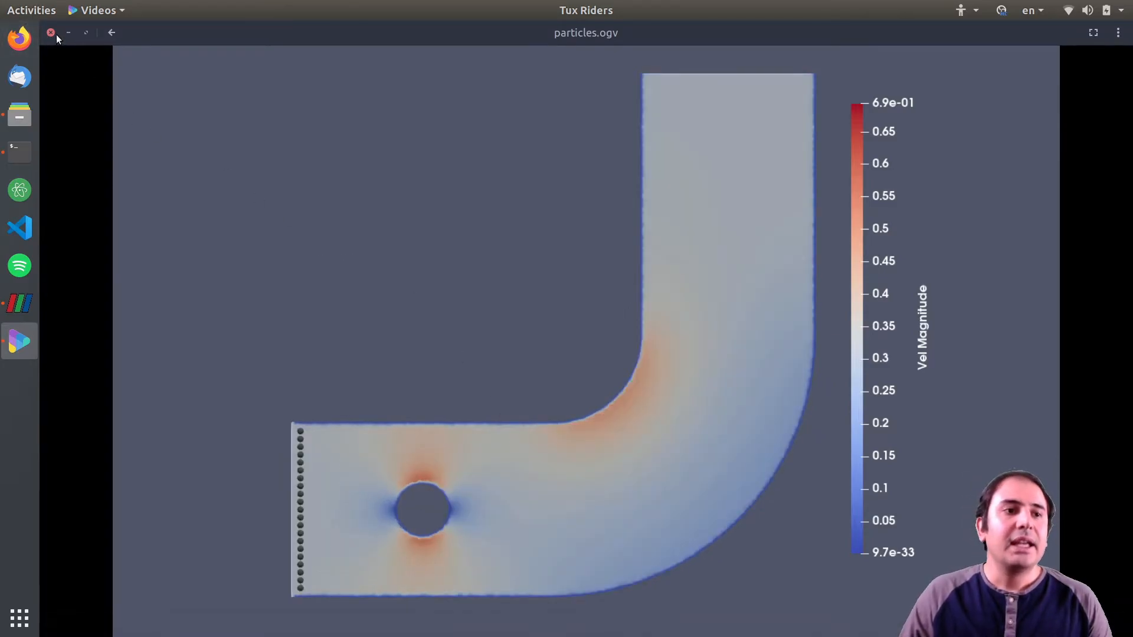
left_click(51, 33)
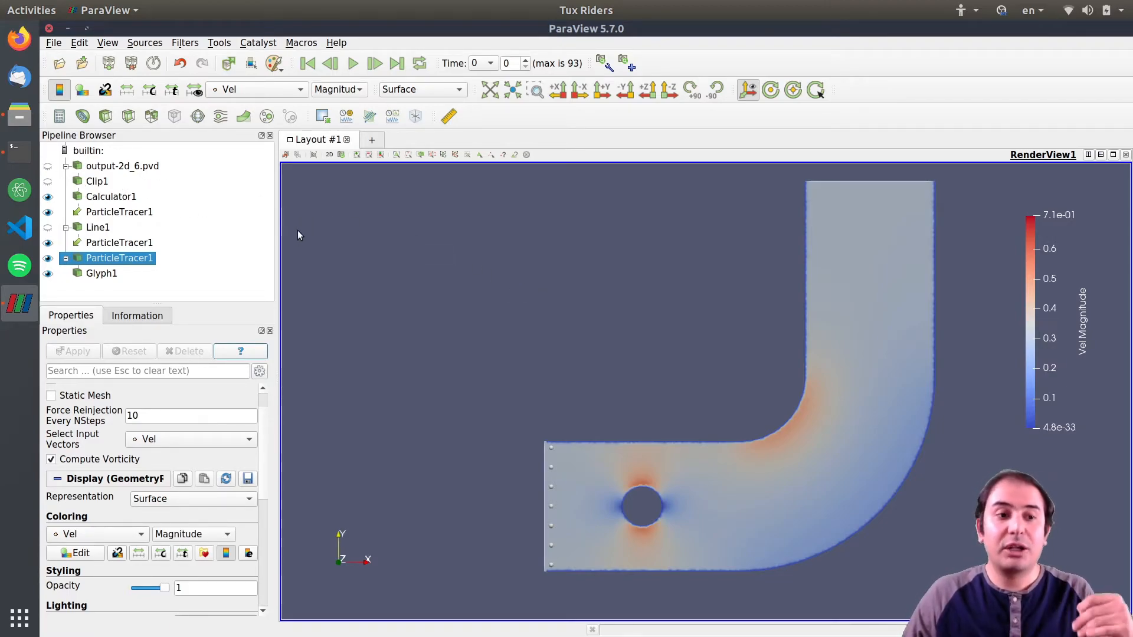
left_click(108, 168)
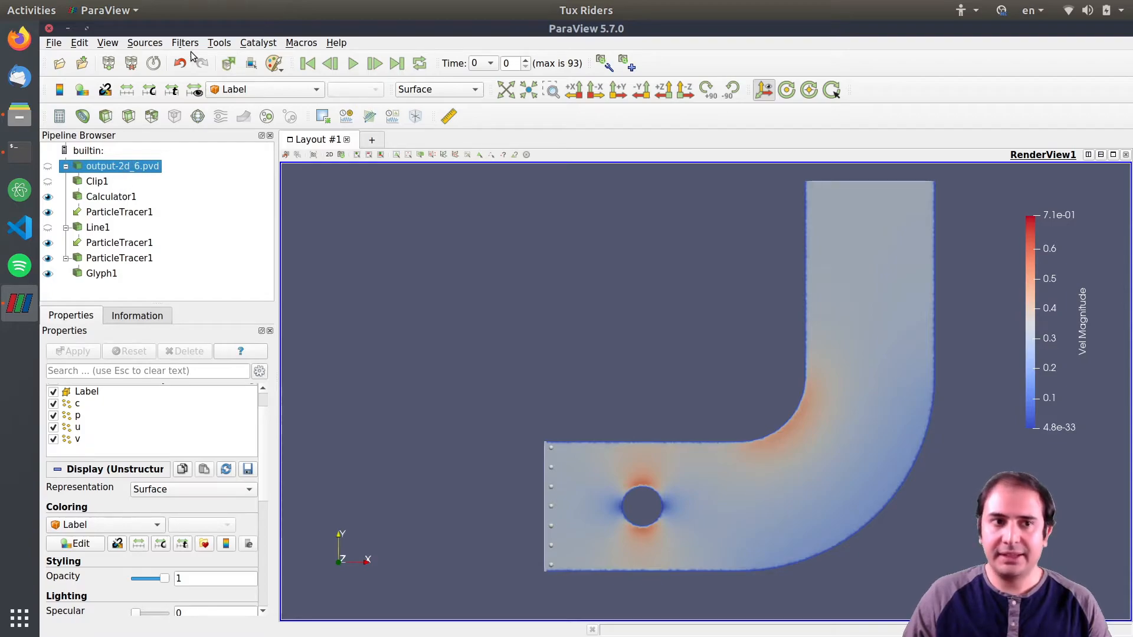
key("ctrl+space")
type("temp")
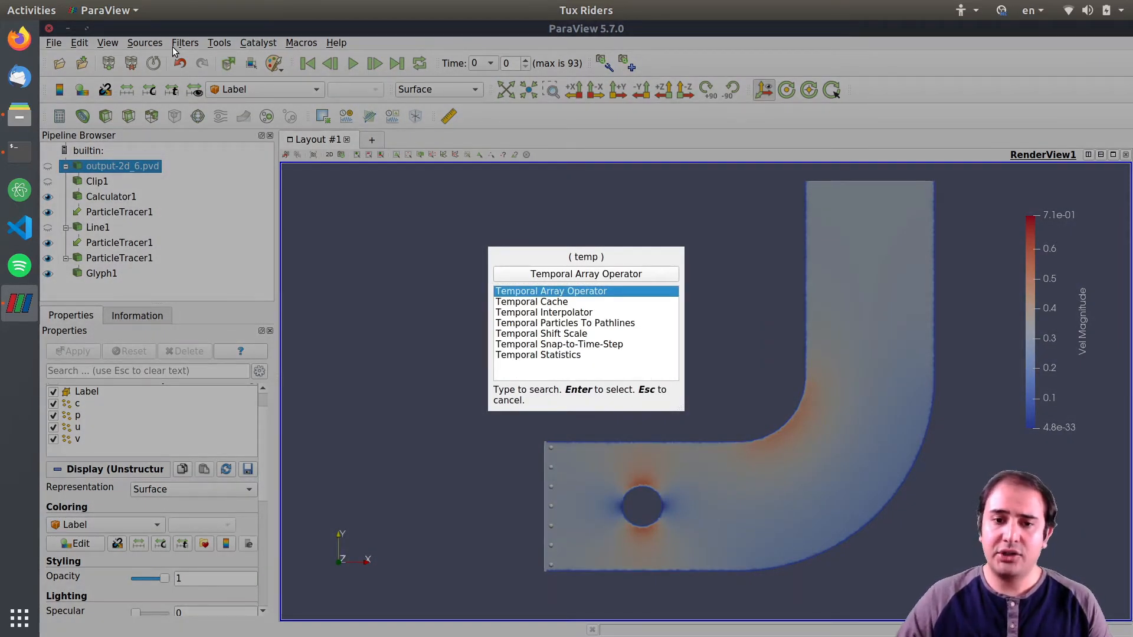
left_click(557, 311)
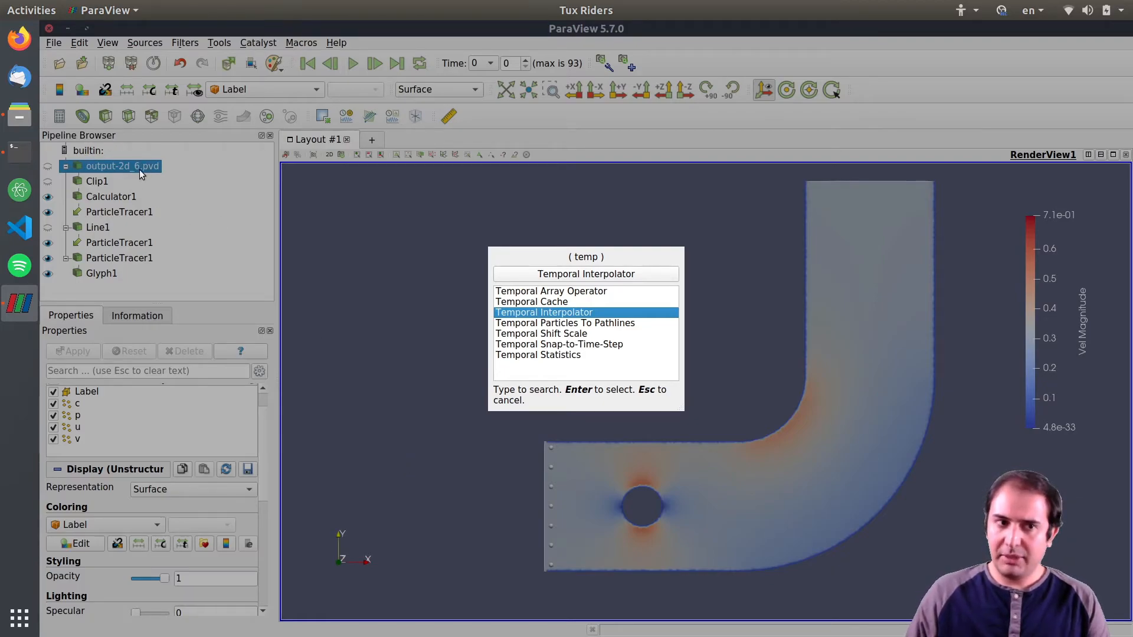
key("Escape")
key("Escape")
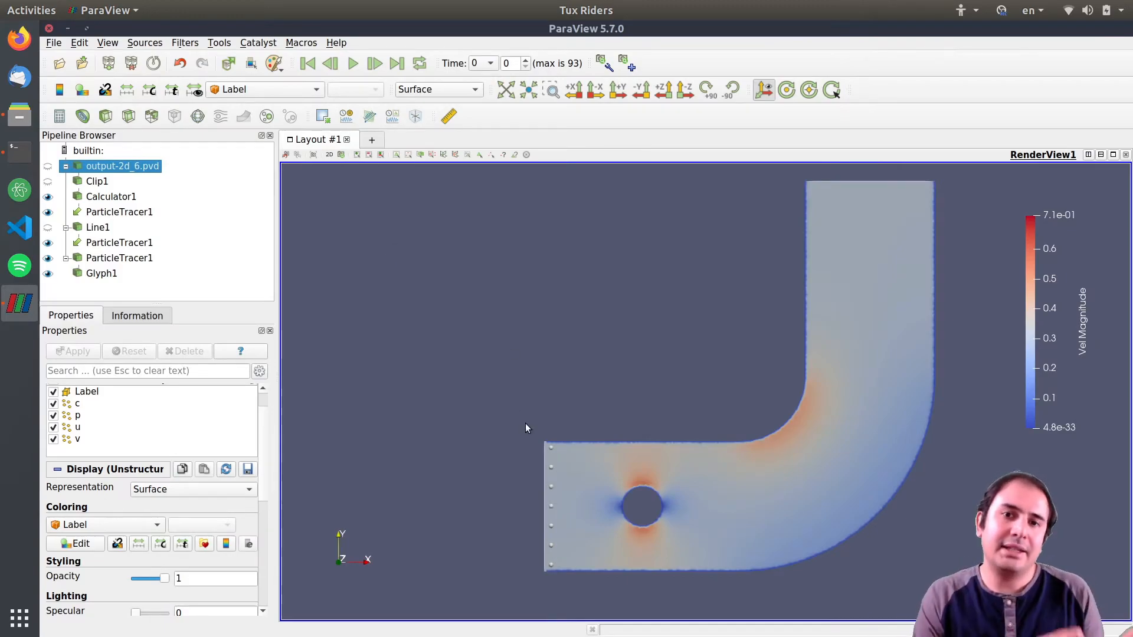
Switch to the file manager window.
left_click(21, 123)
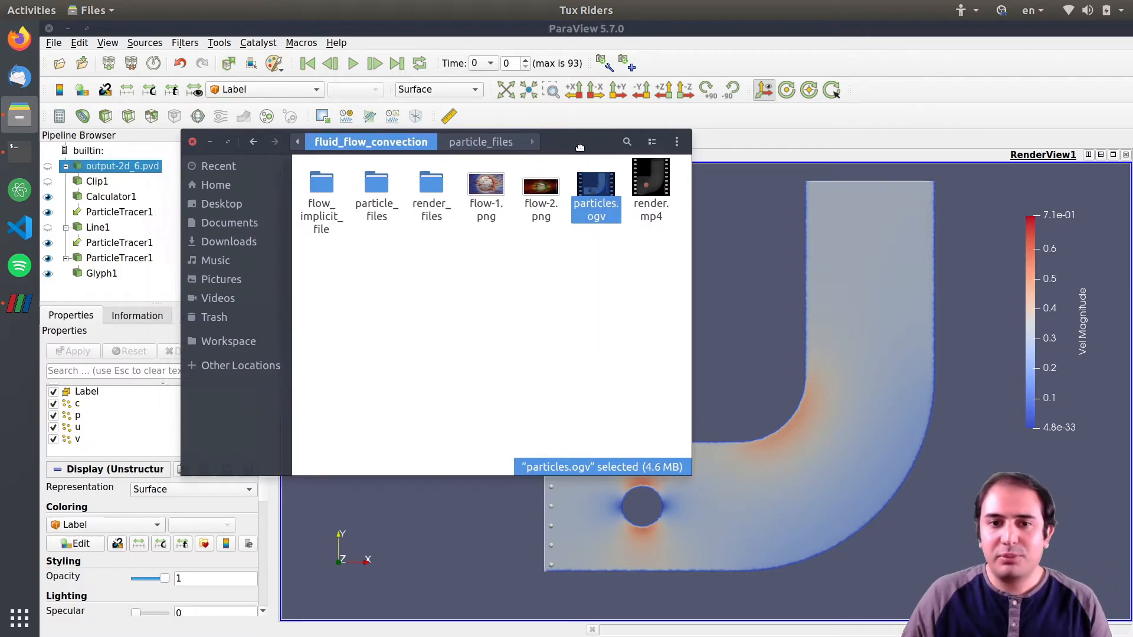
Open the particles.ogv reference video, pause it, and close the player.
double_click(595, 187)
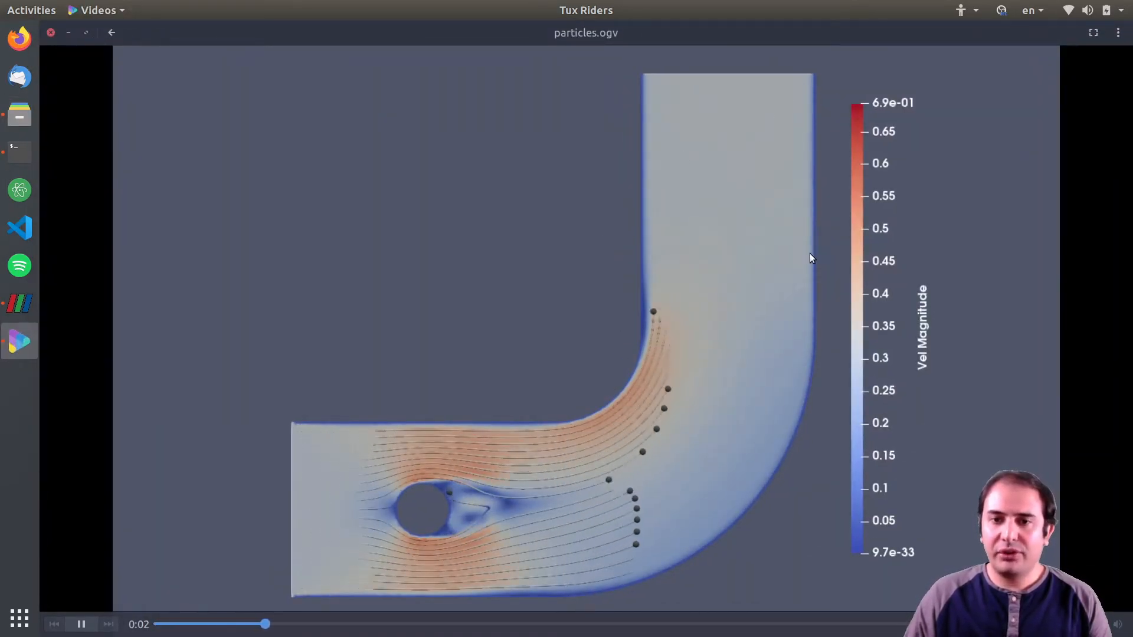
key("space")
left_click(50, 34)
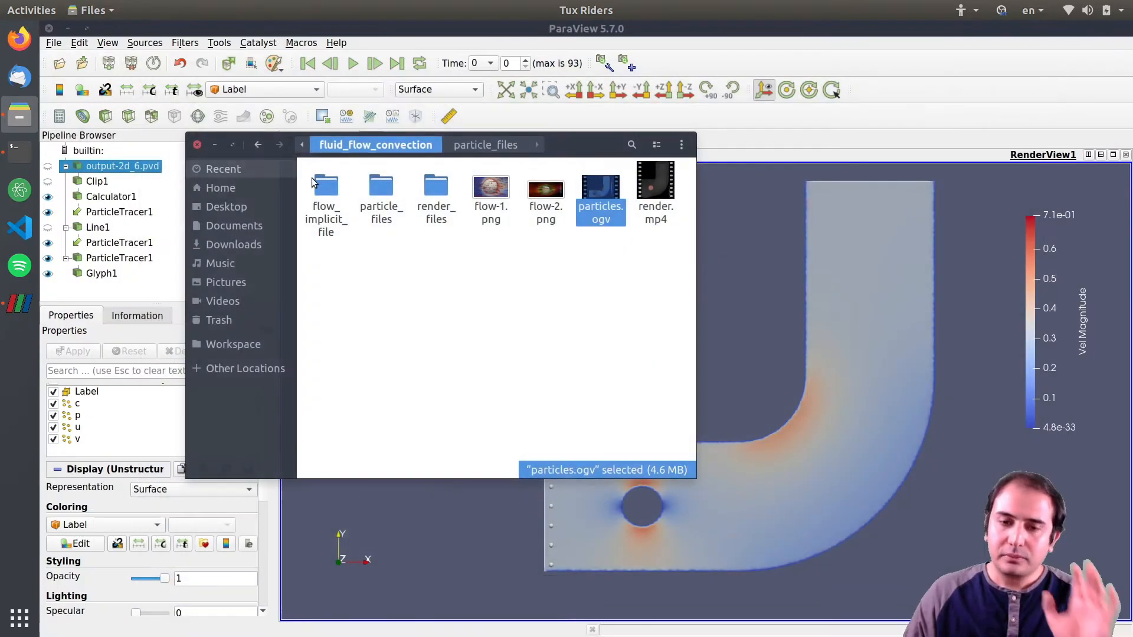
Return to ParaView and set the seed line's Resolution to 10, then apply.
left_click(745, 301)
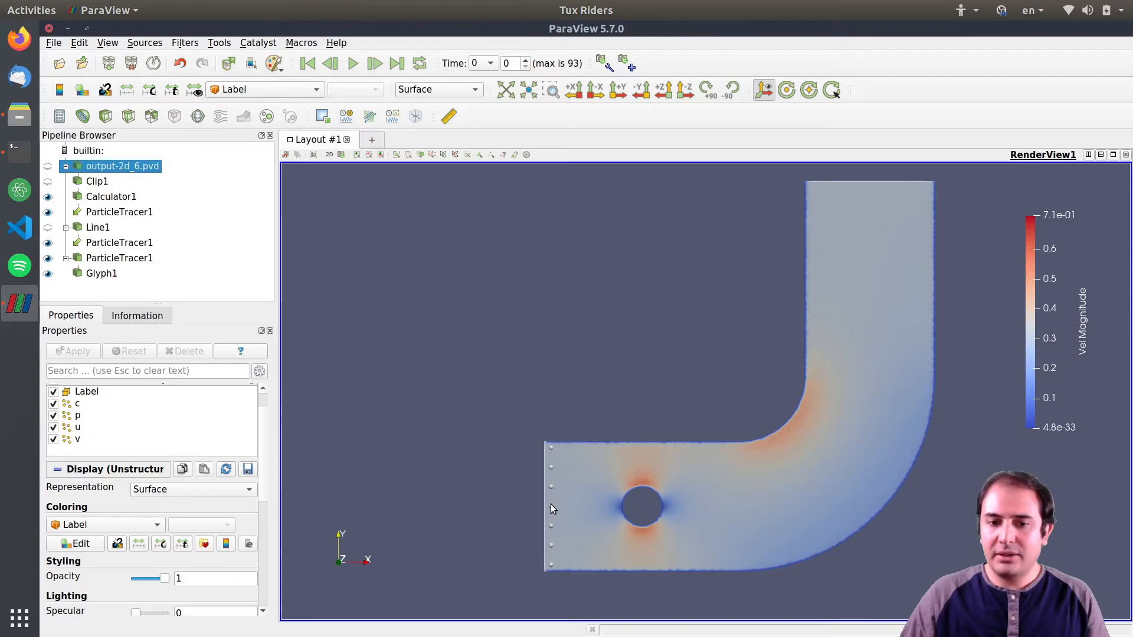
left_click(97, 228)
scroll(261, 442, "down", 3)
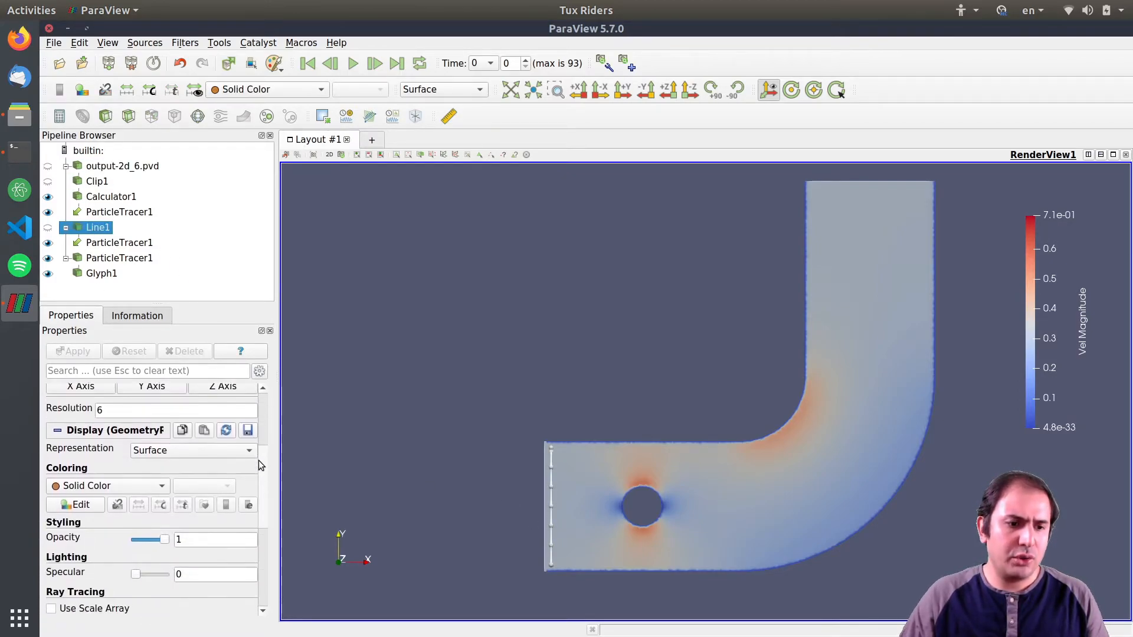
double_click(121, 412)
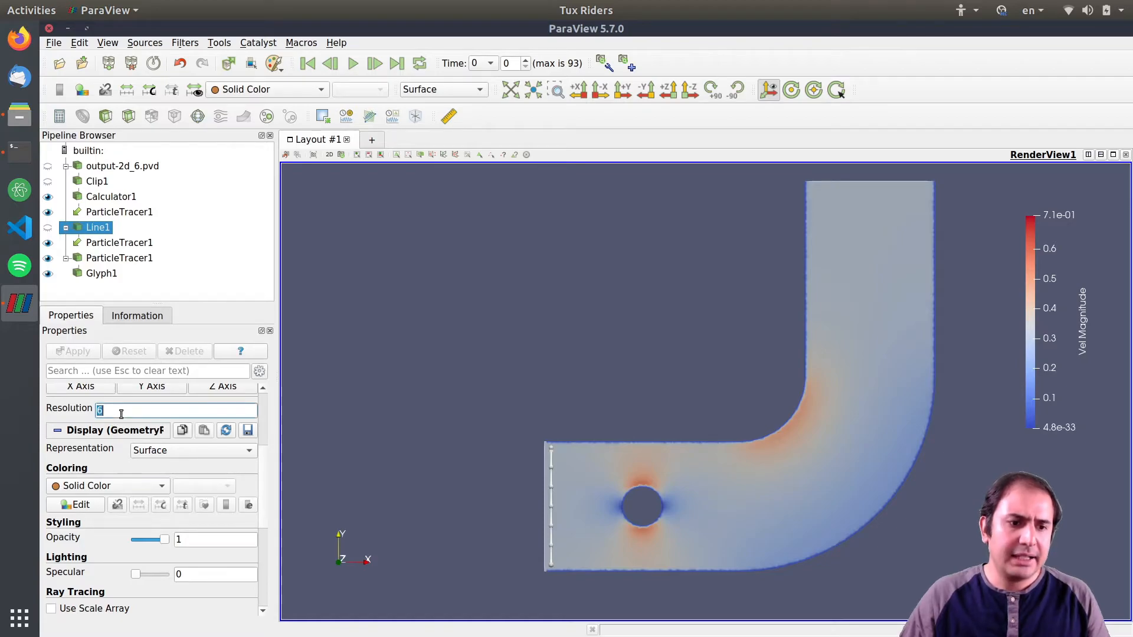
left_click(124, 258)
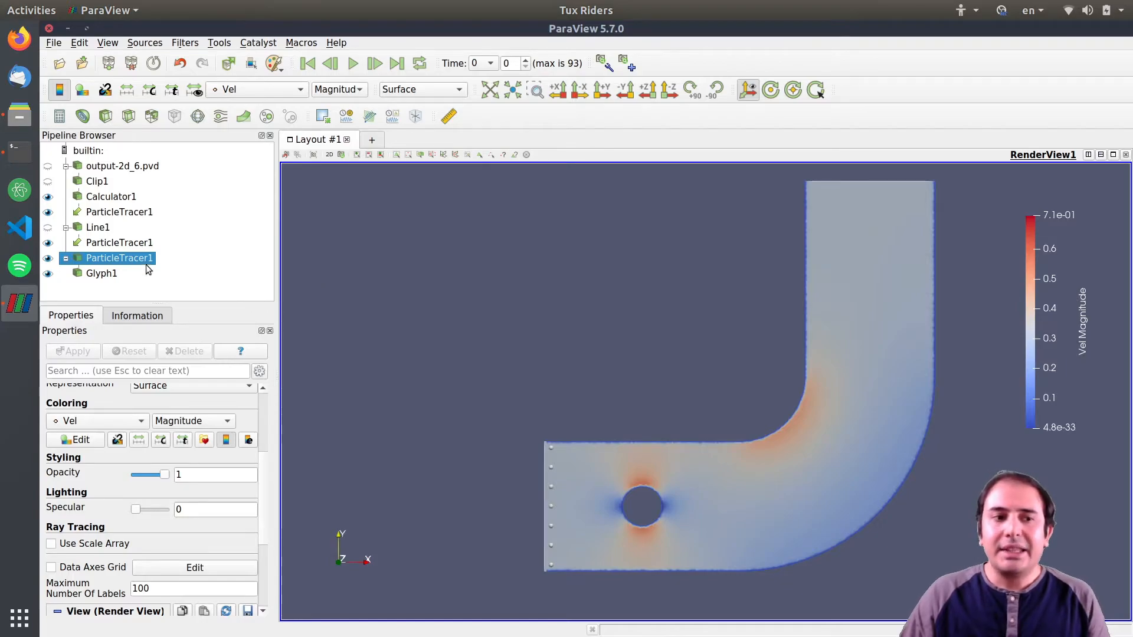
left_click(98, 227)
double_click(131, 412)
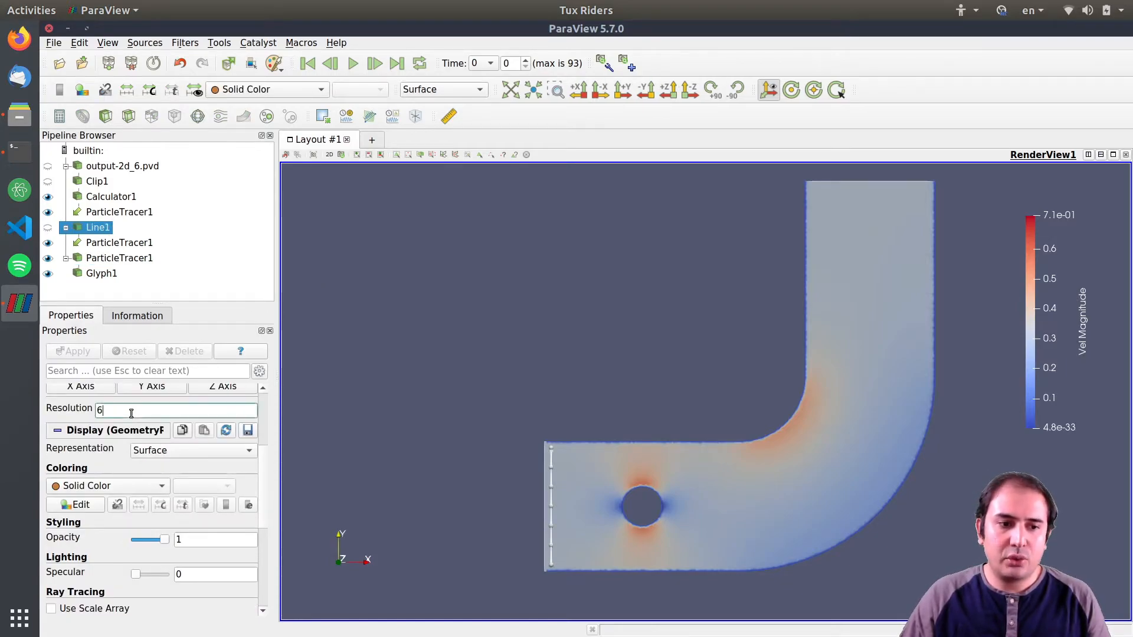
type("10")
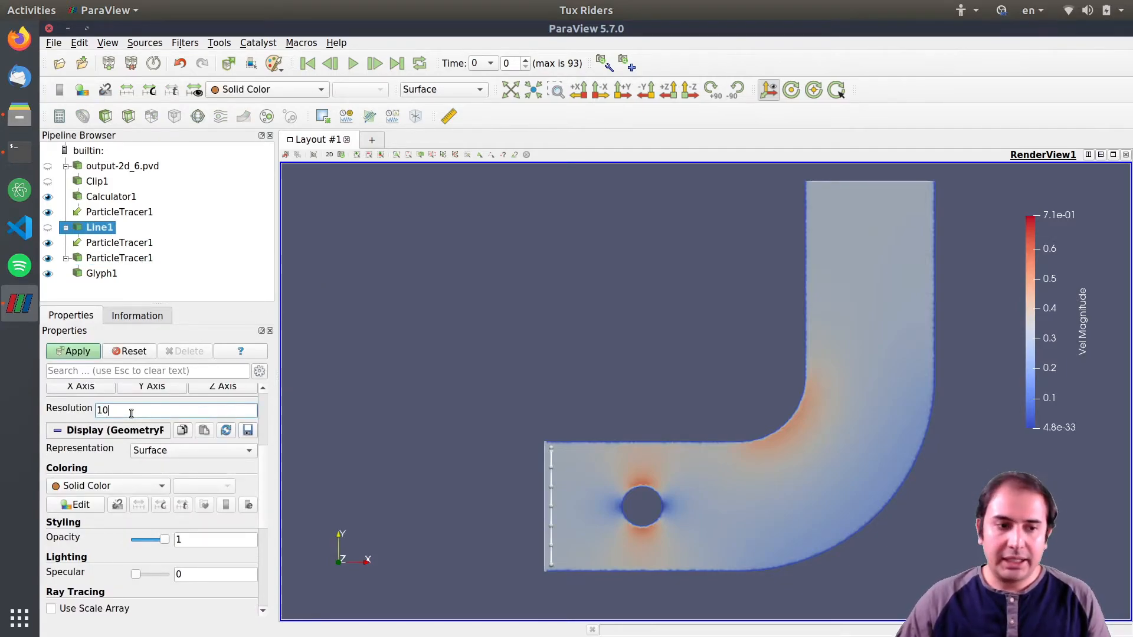
left_click(82, 352)
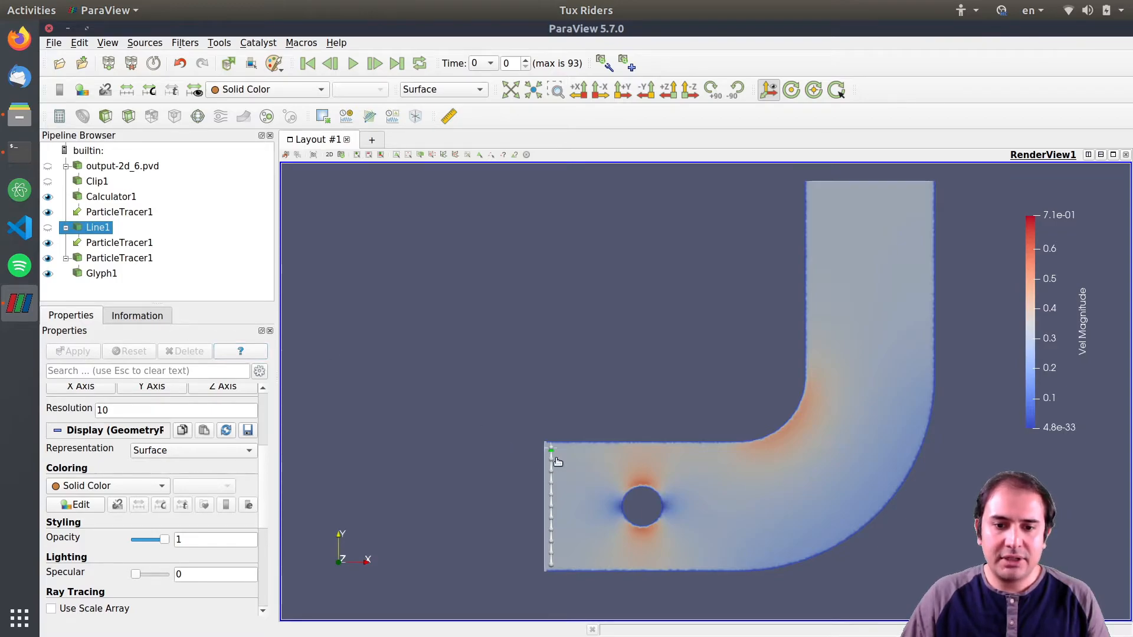
Select the sphere glyph, play the animation, pause it, and rewind to the first time step.
scroll(550, 470, "up", 2)
scroll(517, 505, "up", 2)
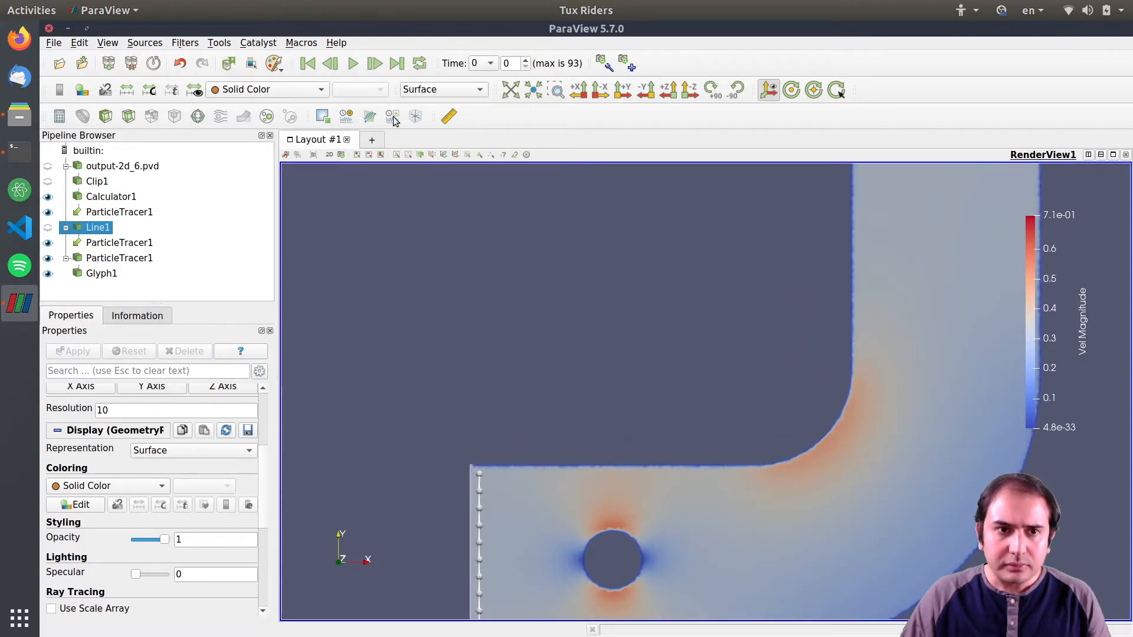
left_click(102, 274)
scroll(189, 477, "up", 5)
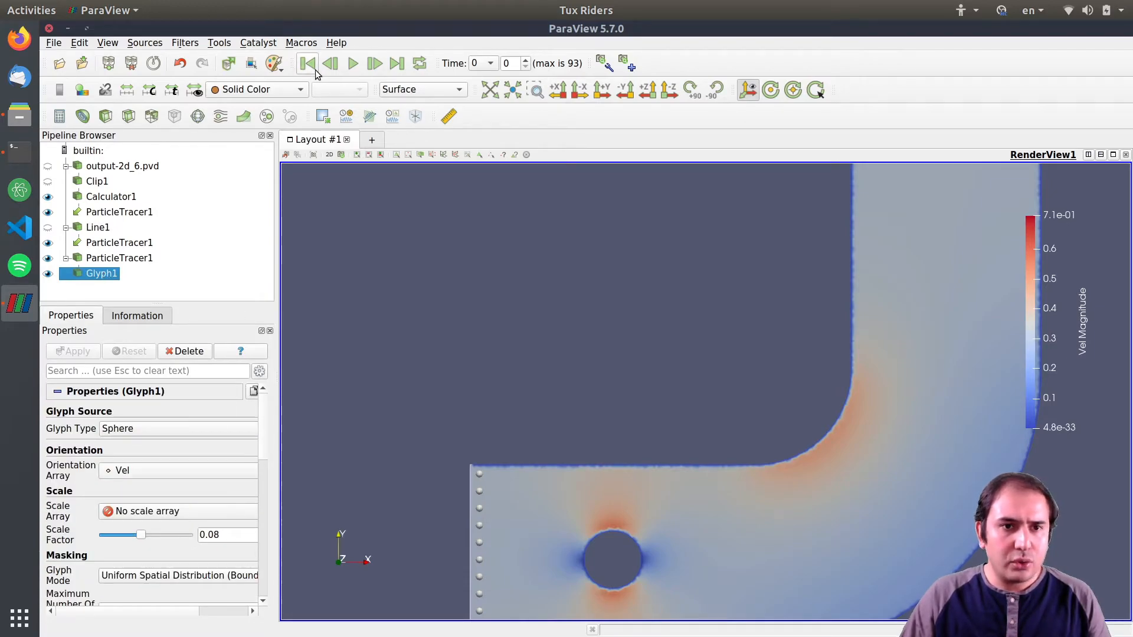
left_click(348, 66)
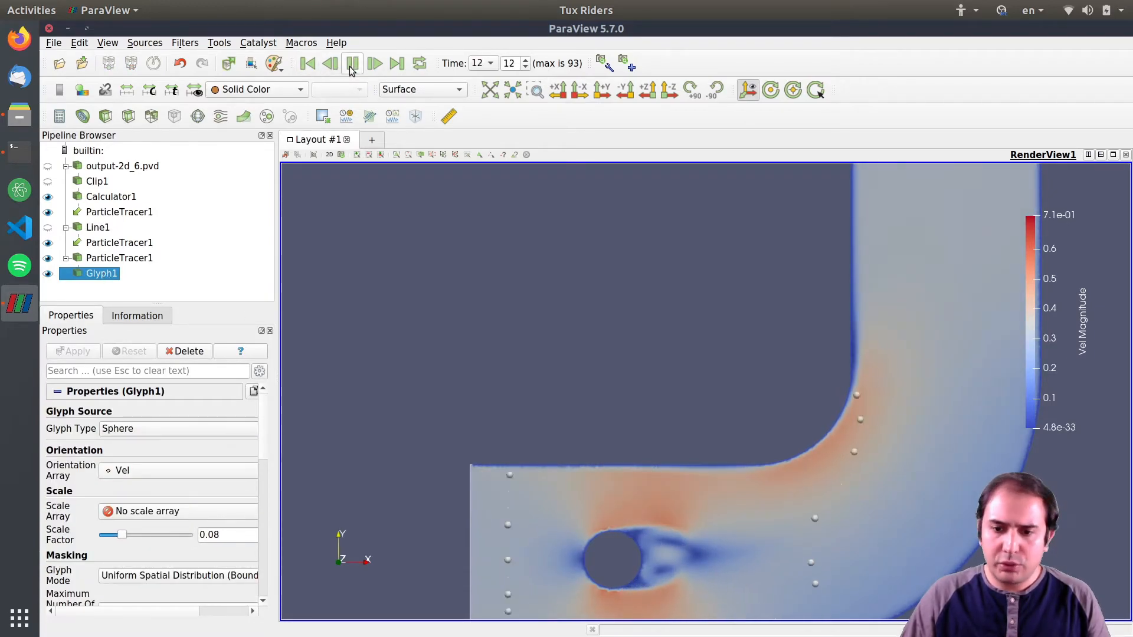
left_click(350, 68)
scroll(567, 356, "down", 2)
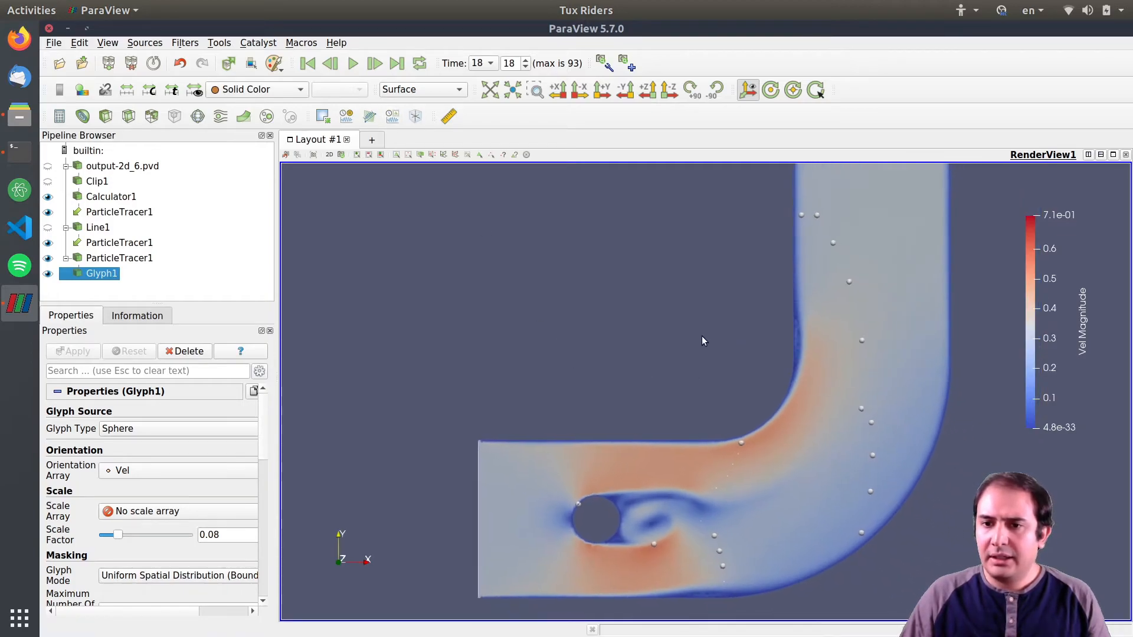
scroll(703, 337, "down", 2)
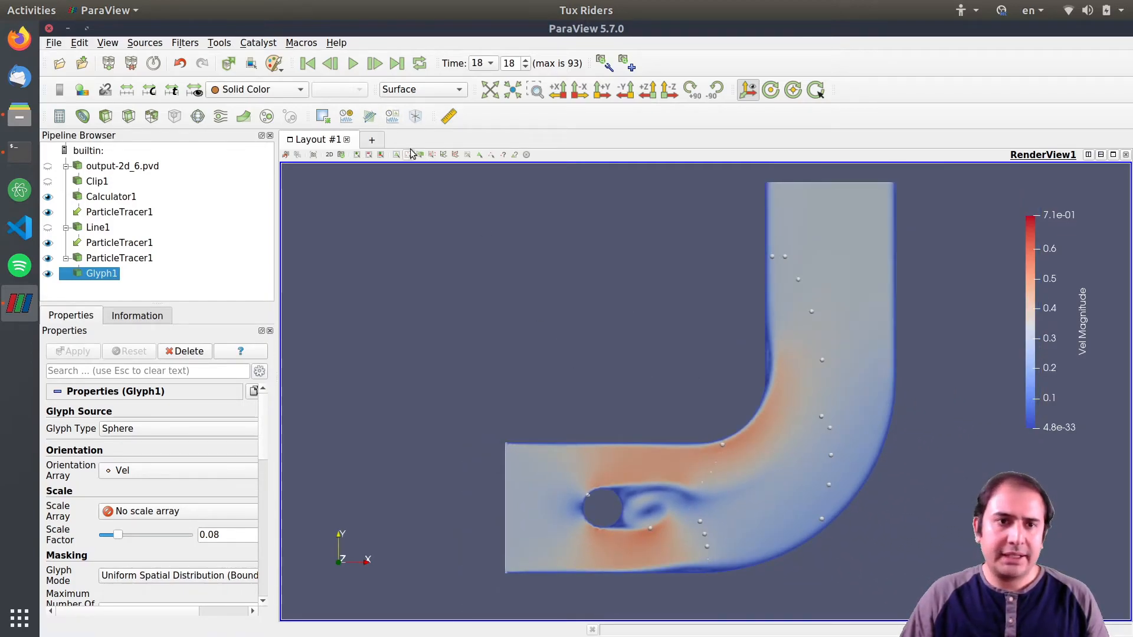
left_click(308, 63)
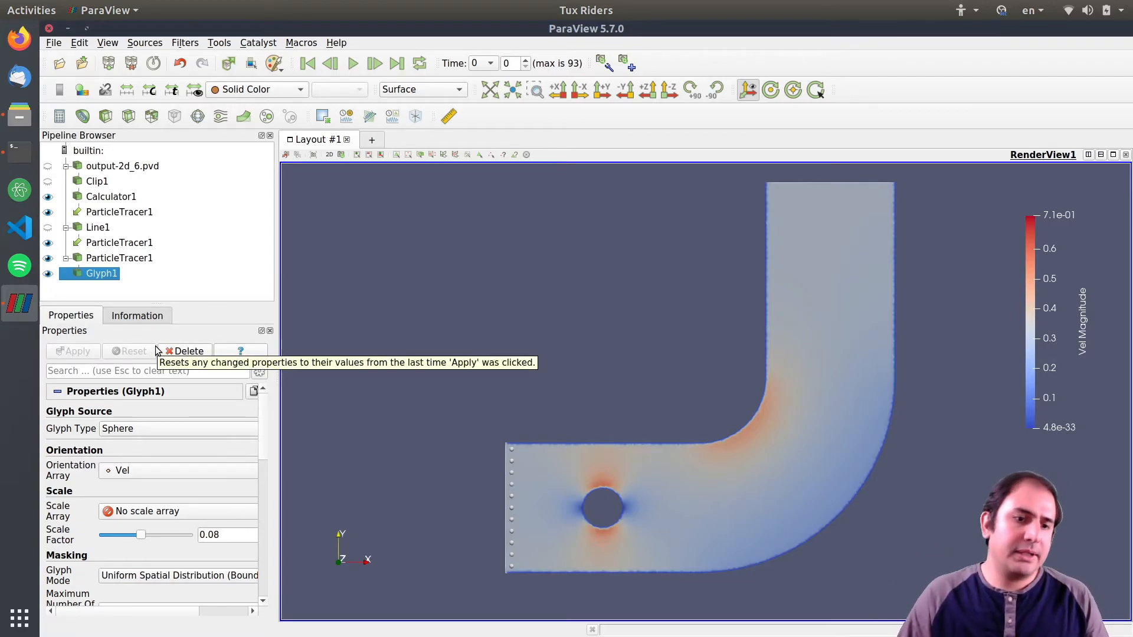
Delete the Glyph1 filter and add a Temporal Particles To Pathlines filter to the last ParticleTracer1.
left_click(186, 352)
left_click(133, 258)
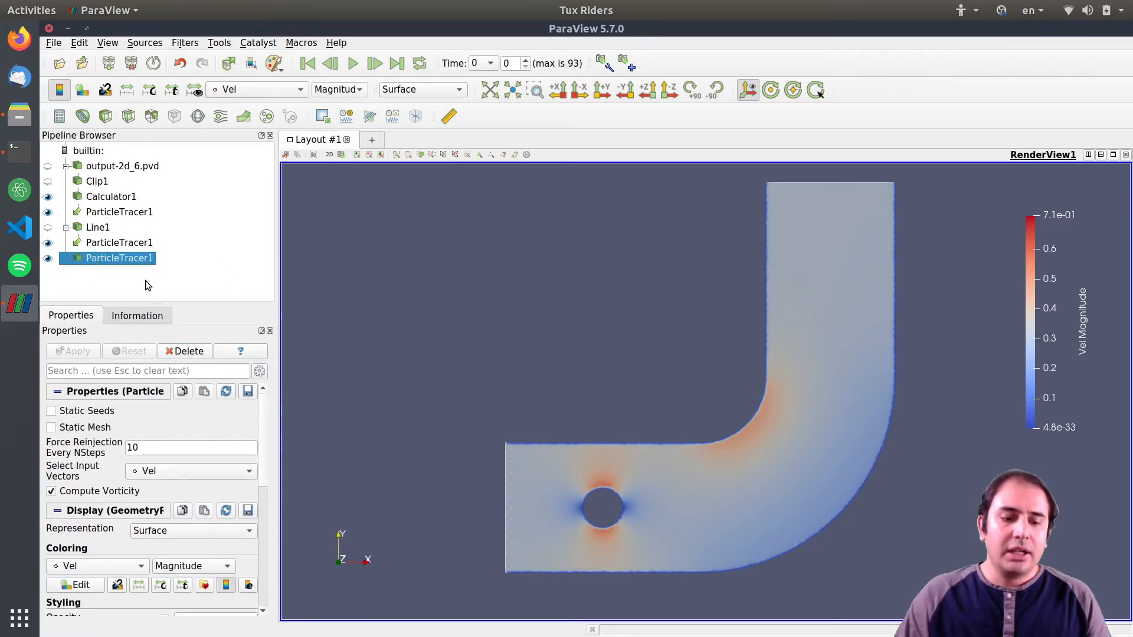
key("ctrl+space")
type("parti")
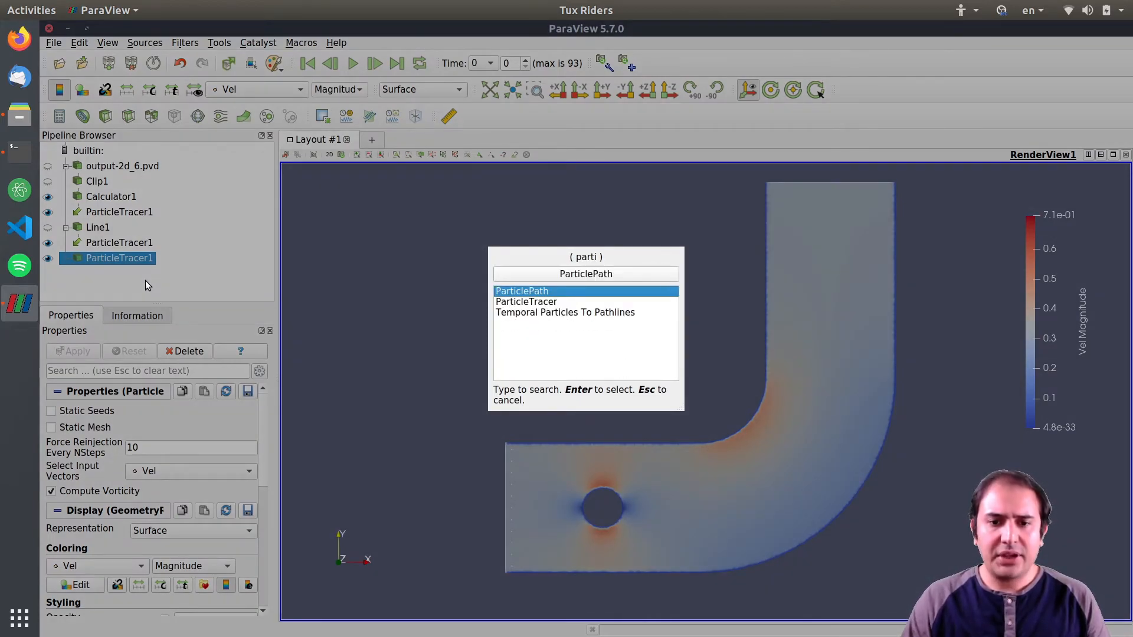
key("Down")
key("Down")
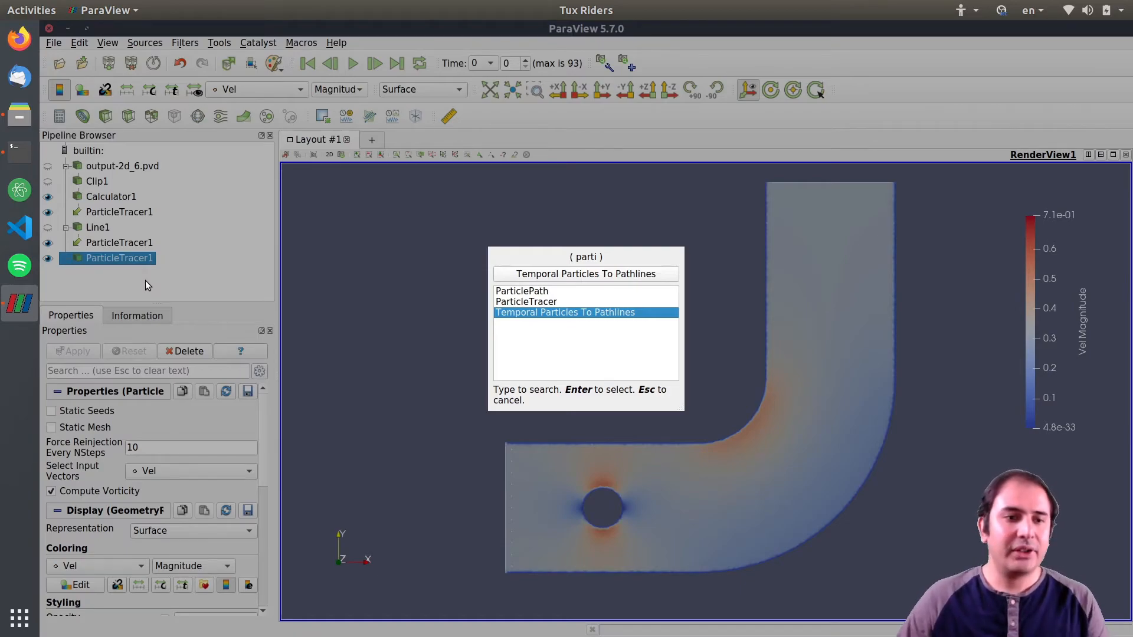
key("Return")
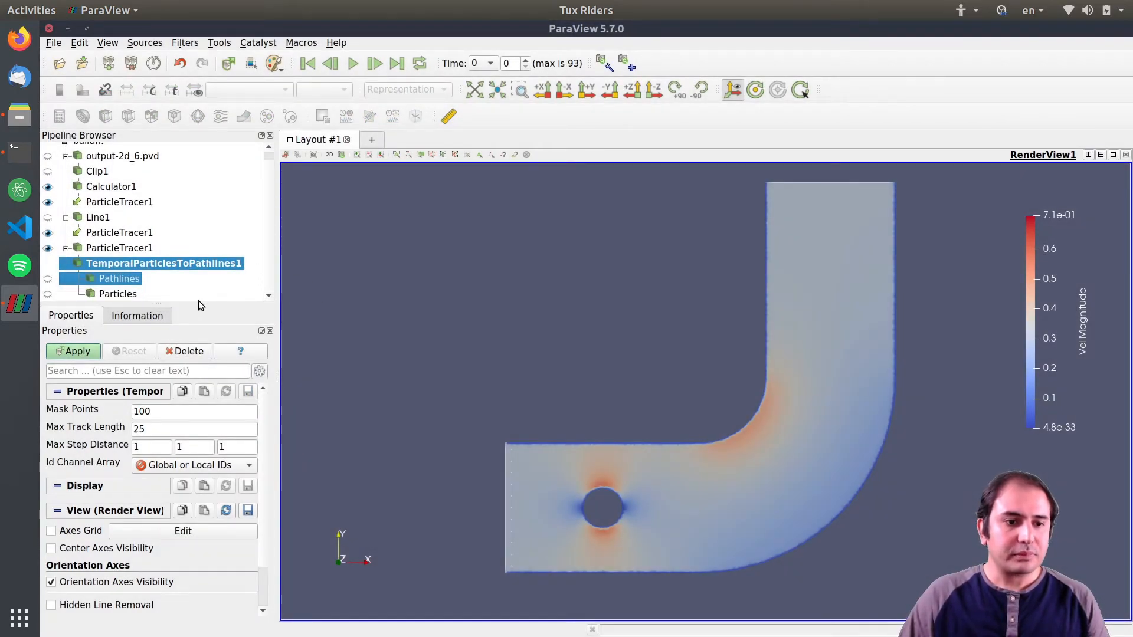
Enlarge the pipeline browser, inspect the Pathlines and Particles outputs, and apply the new filter.
left_click_drag(198, 303, 202, 330)
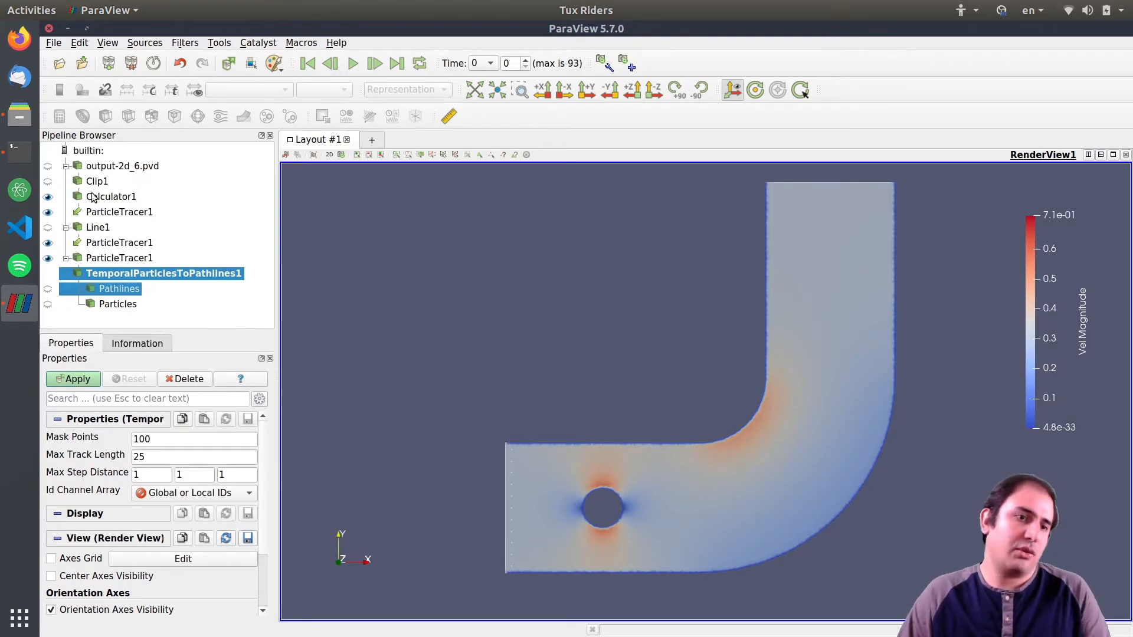
double_click(113, 274)
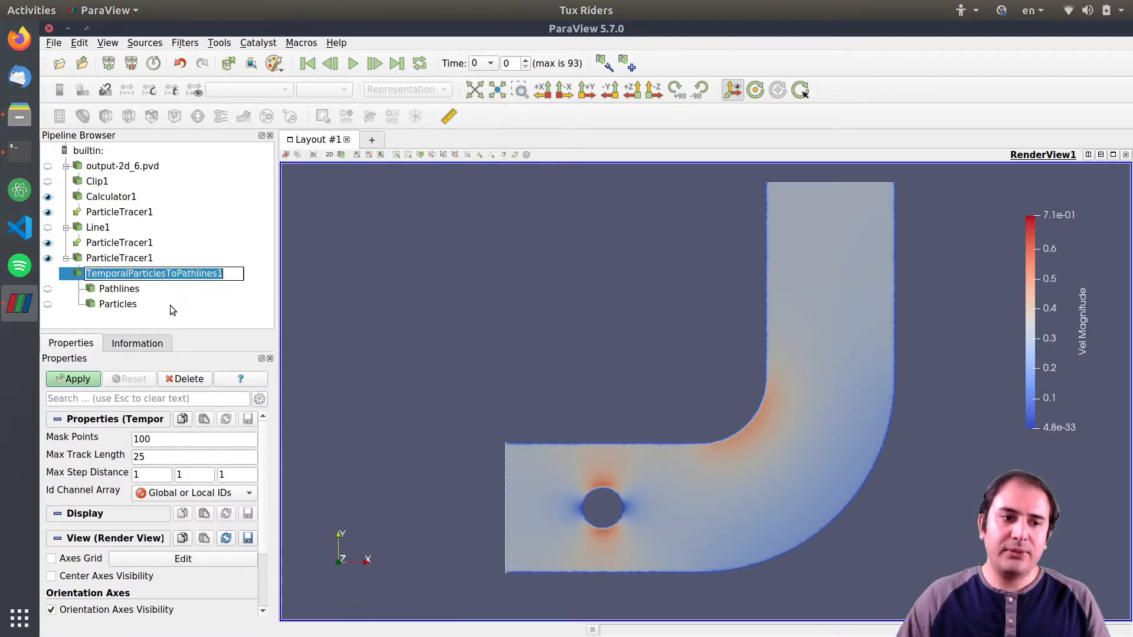
key("Return")
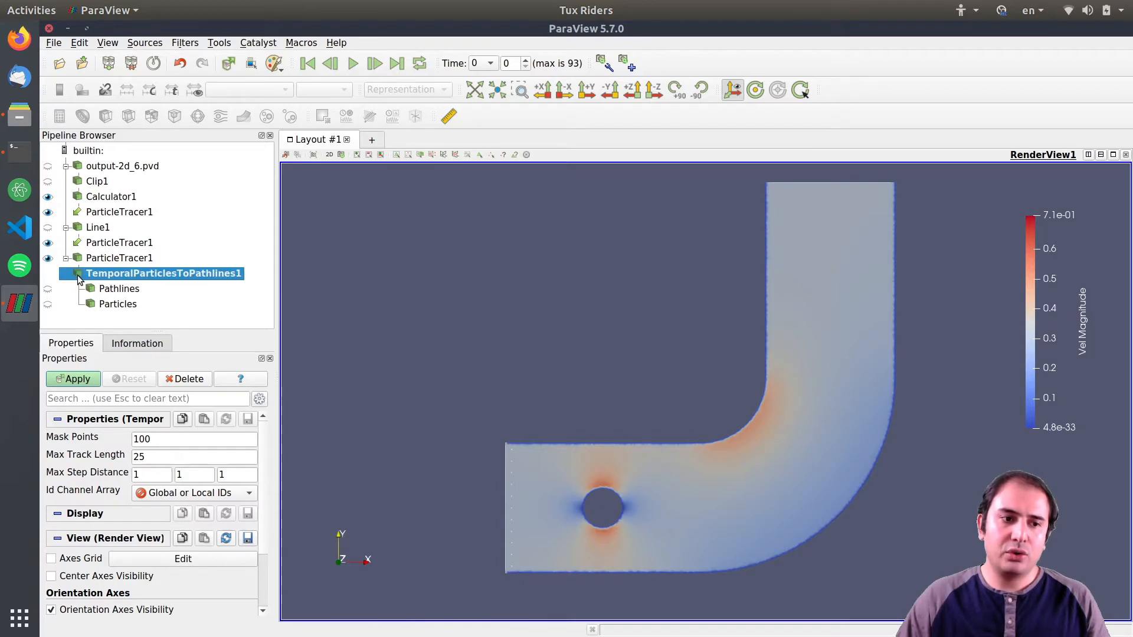
left_click(118, 290)
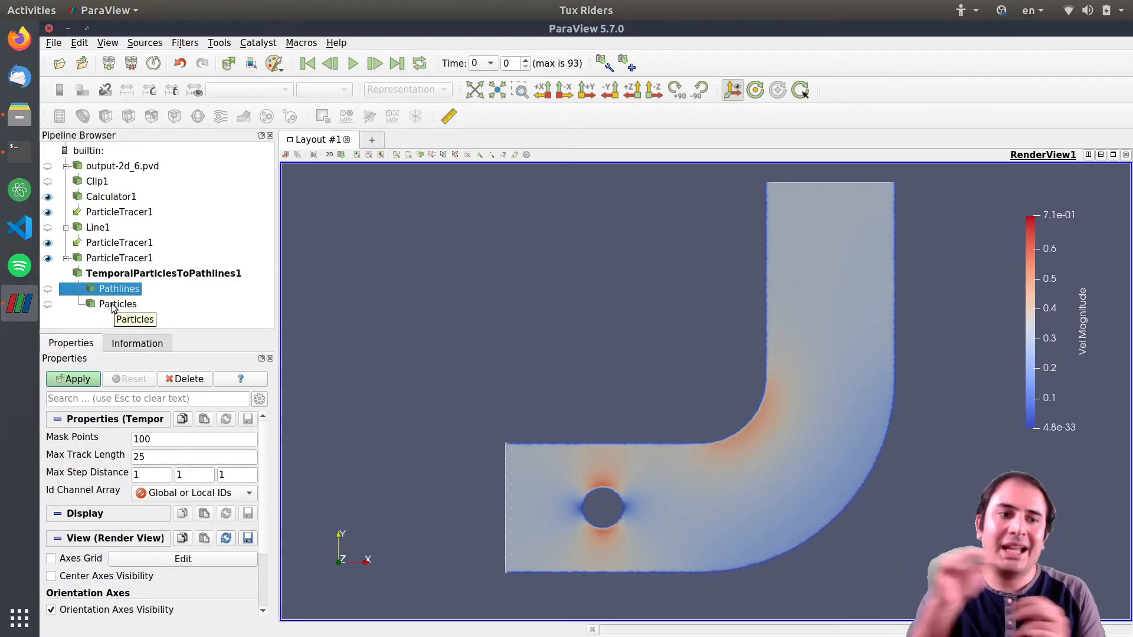
left_click(130, 306)
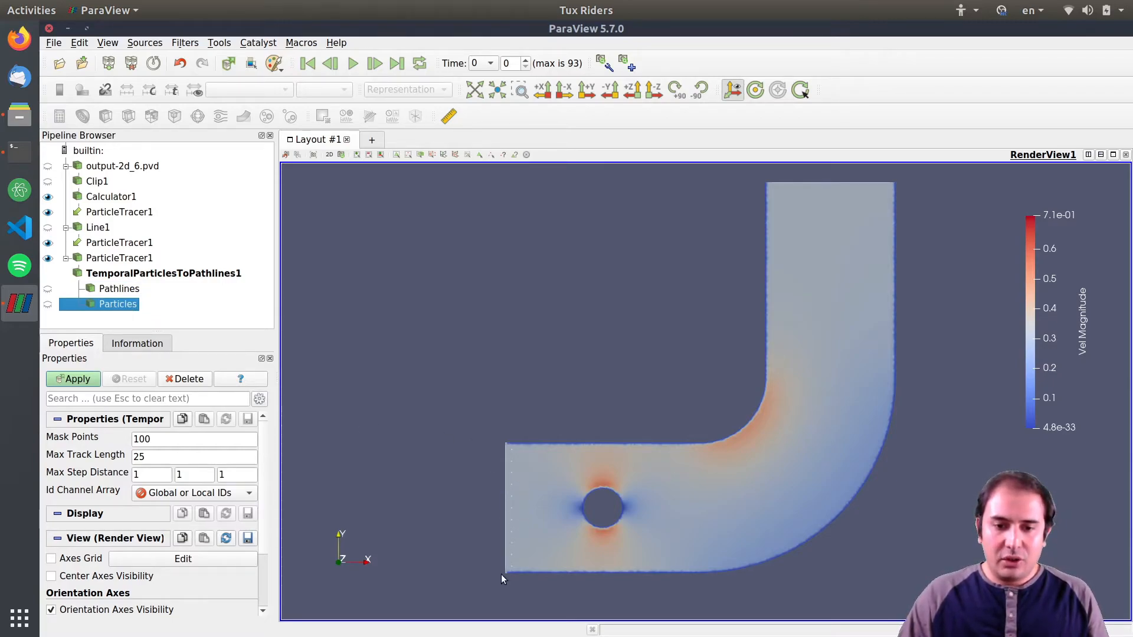
left_click(72, 381)
Play the pathlines animation twice, pausing and rewinding to the first time step each time.
left_click(353, 64)
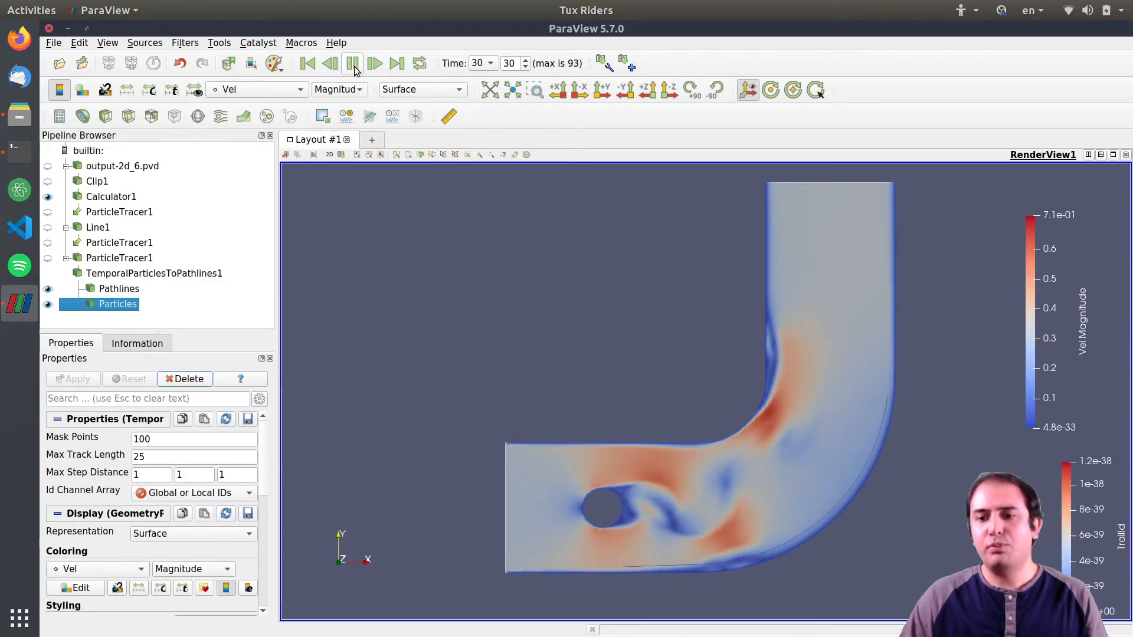
left_click(353, 64)
left_click(307, 63)
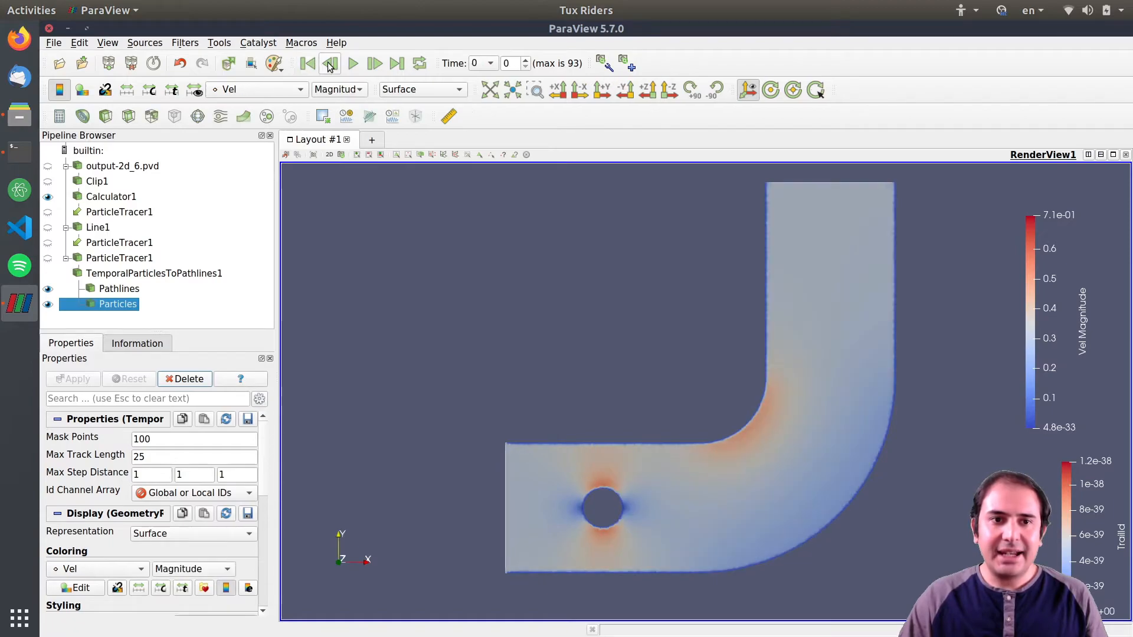
left_click(353, 65)
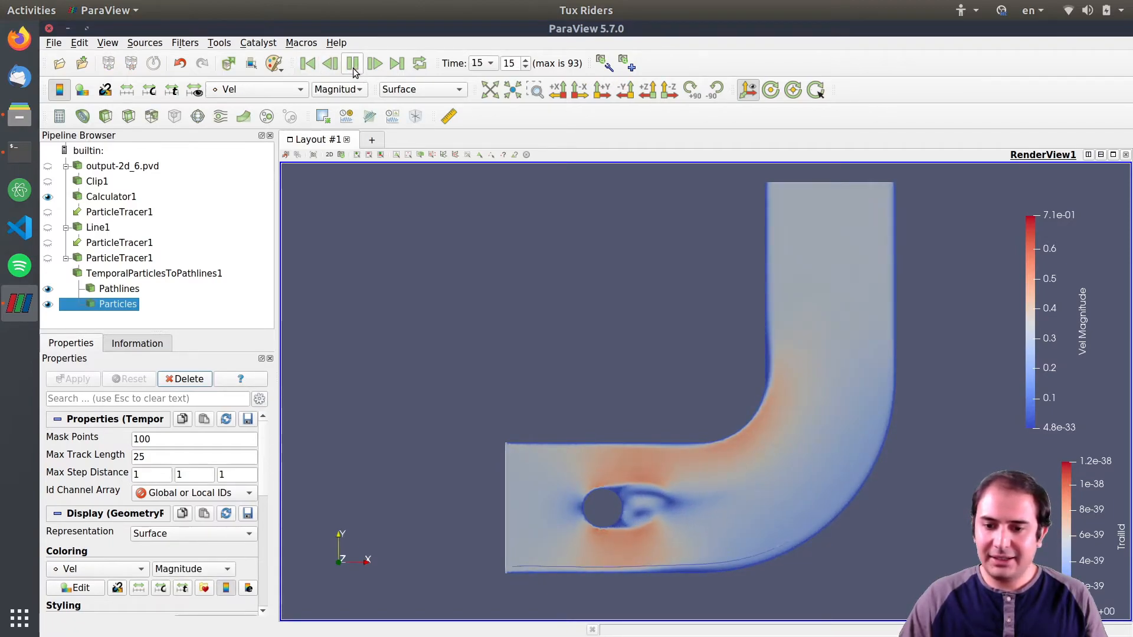
left_click(354, 65)
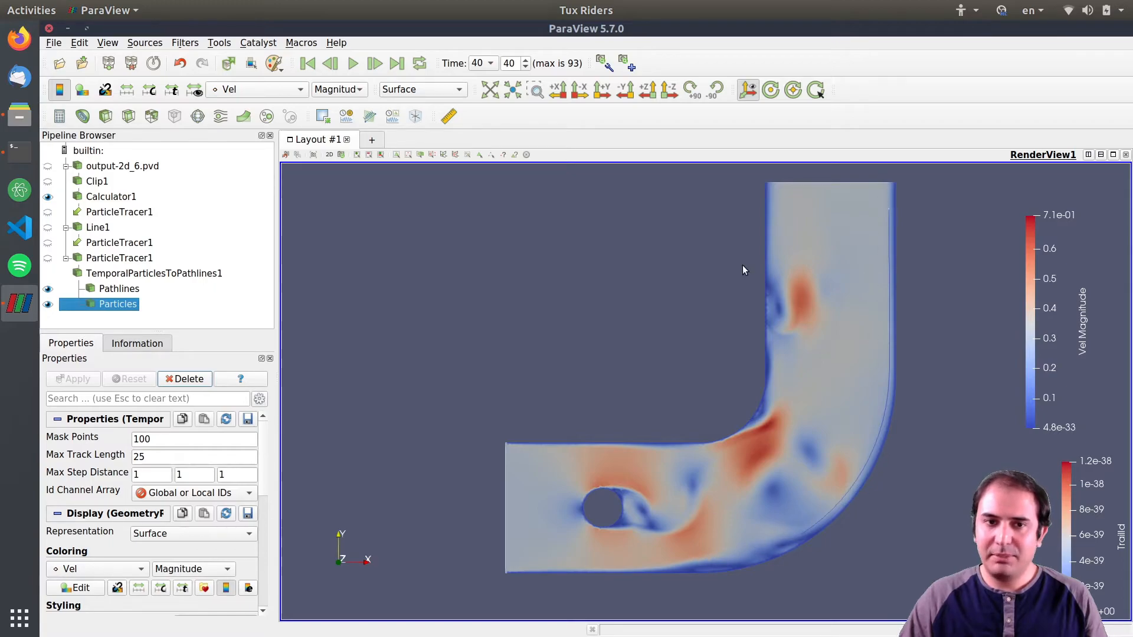
left_click(307, 64)
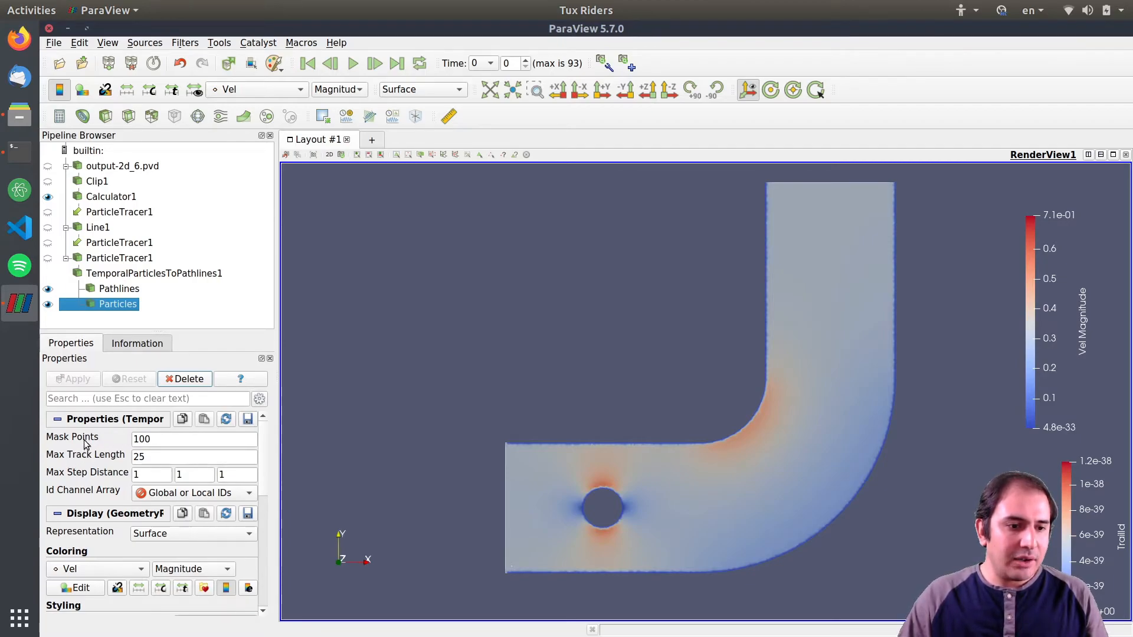
Set the pathline filter's Mask Points to 5 and apply.
double_click(161, 441)
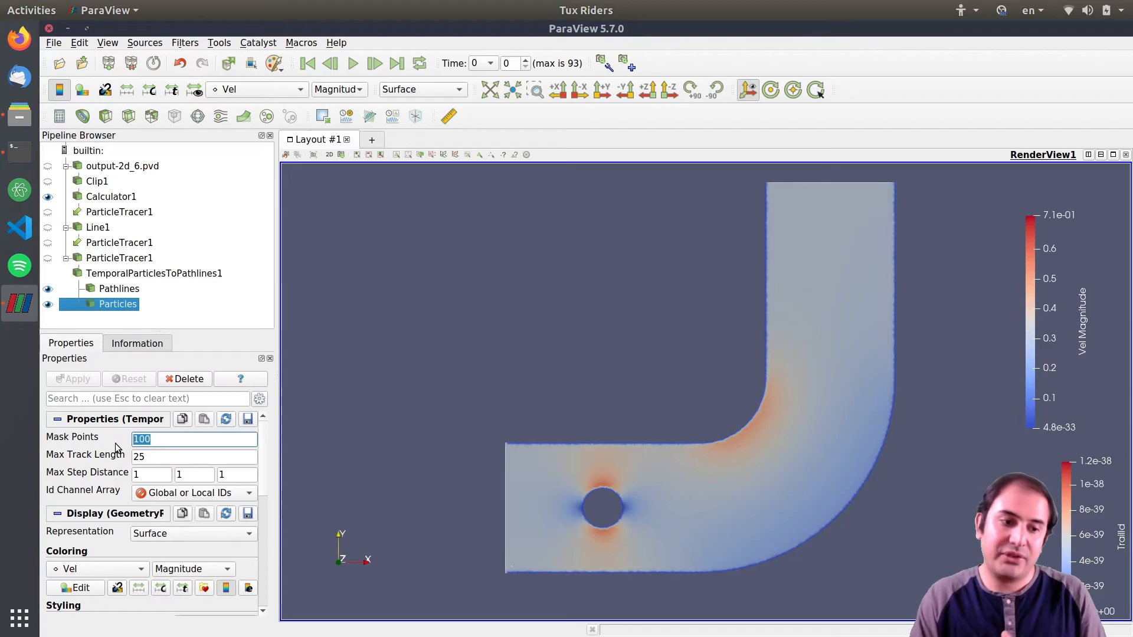
type("5")
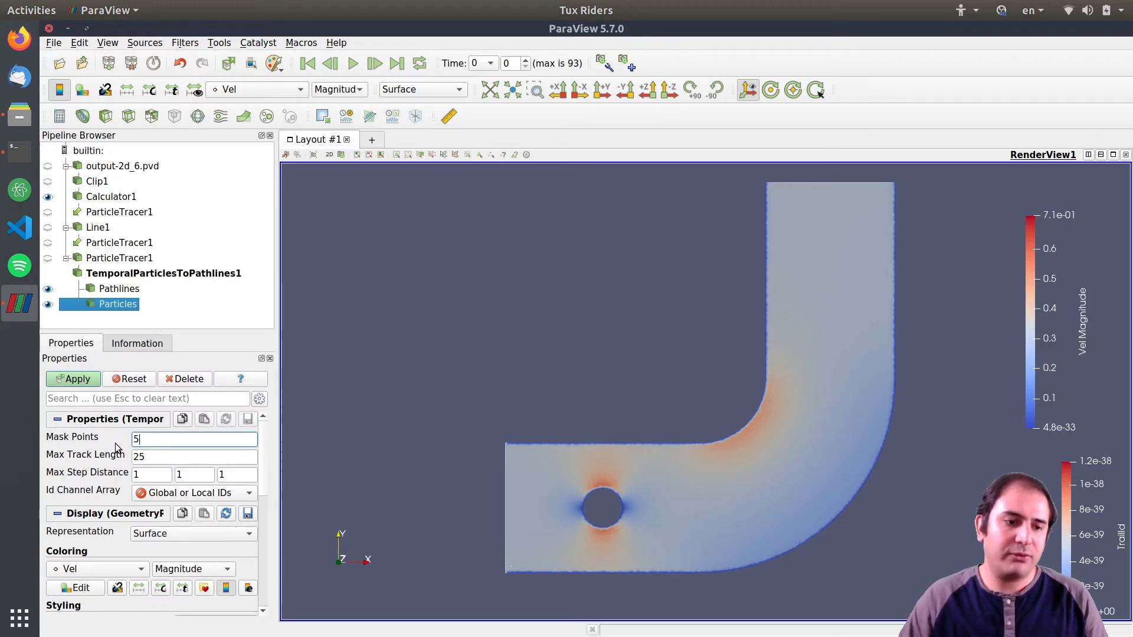
left_click(83, 378)
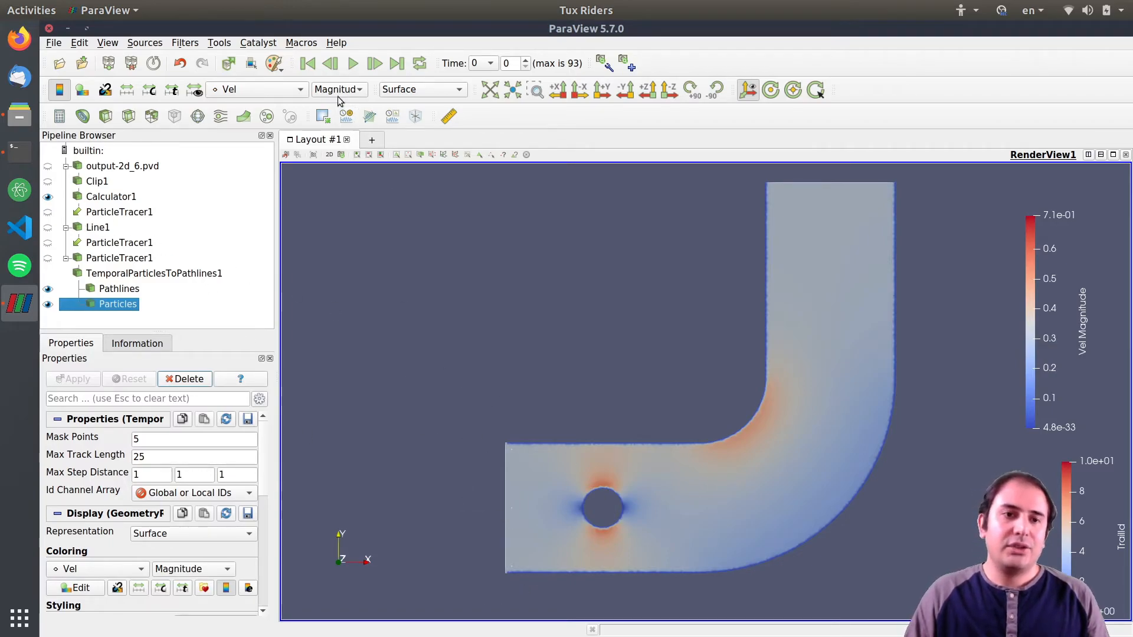
Play the pathlines animation, pause it, and rewind to the first time step.
left_click(352, 64)
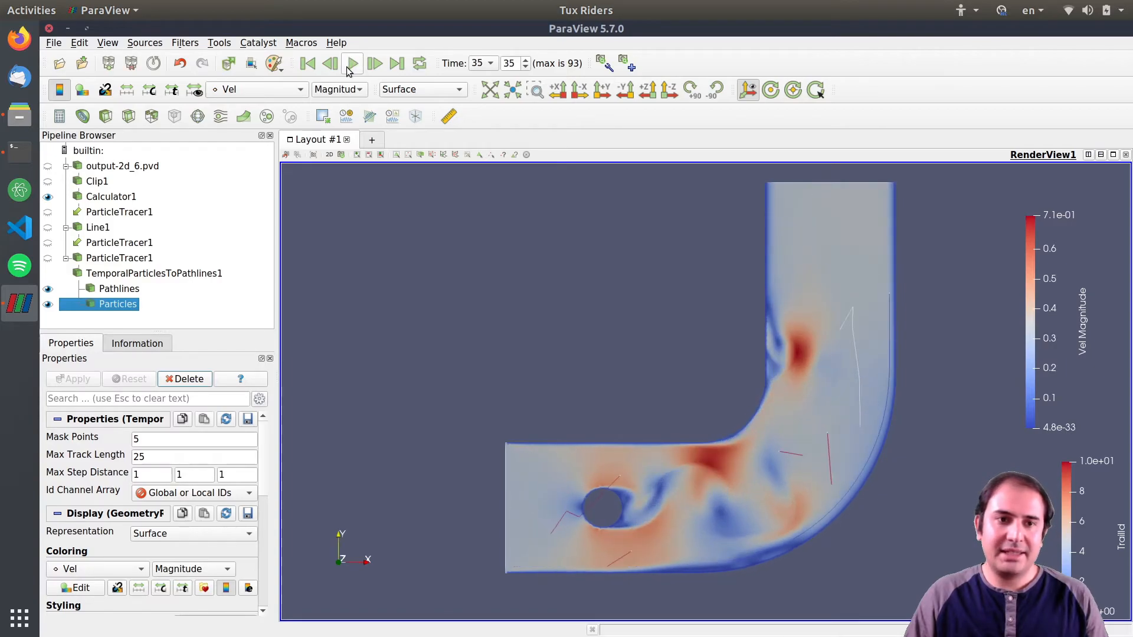
left_click(353, 64)
left_click(307, 64)
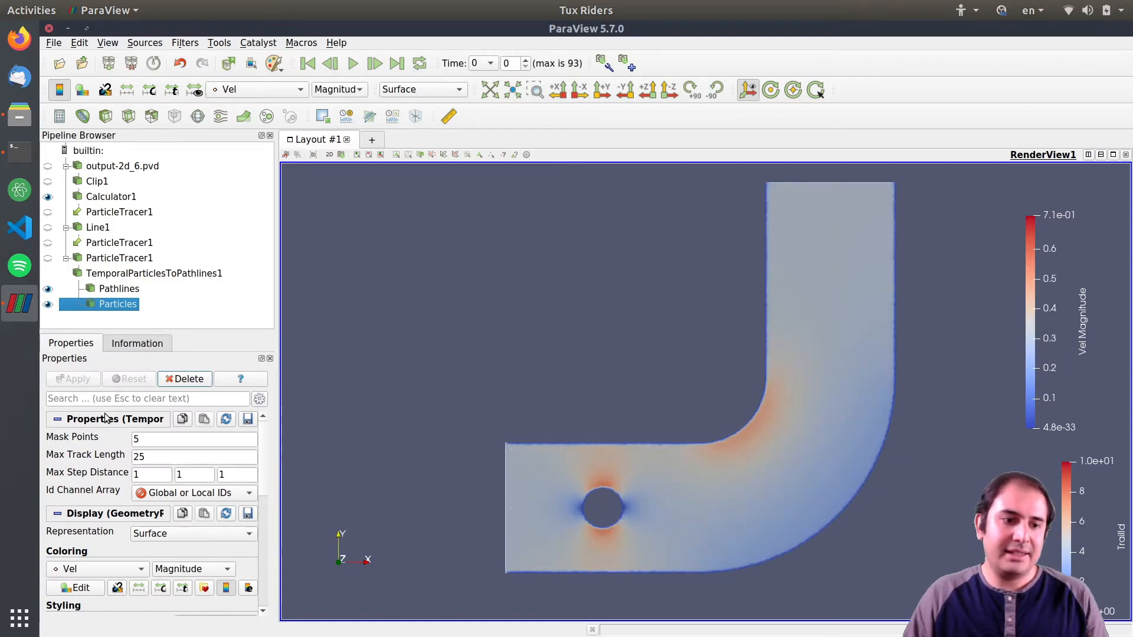
Set the pathline filter's Mask Points to 1 and apply.
left_click(151, 438)
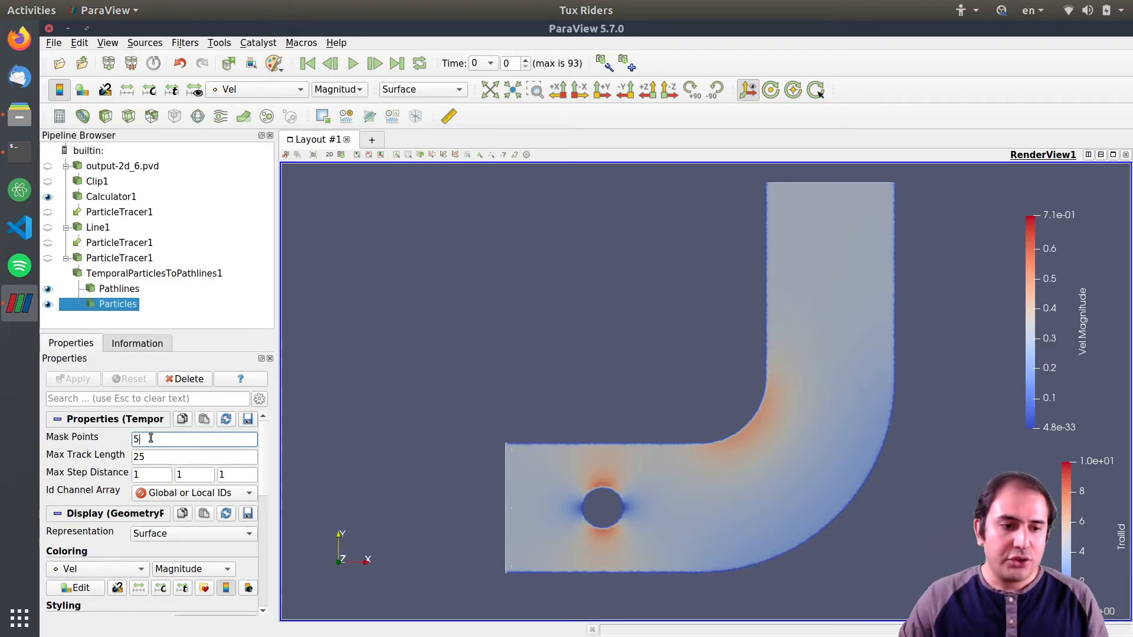
key("BackSpace")
type("1")
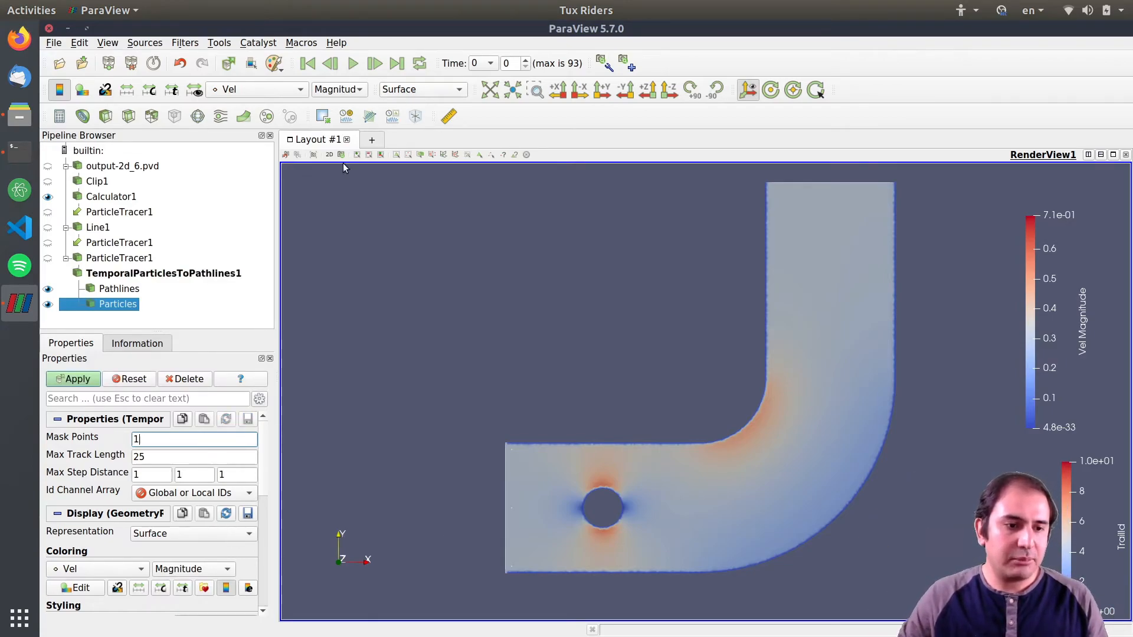
left_click(86, 380)
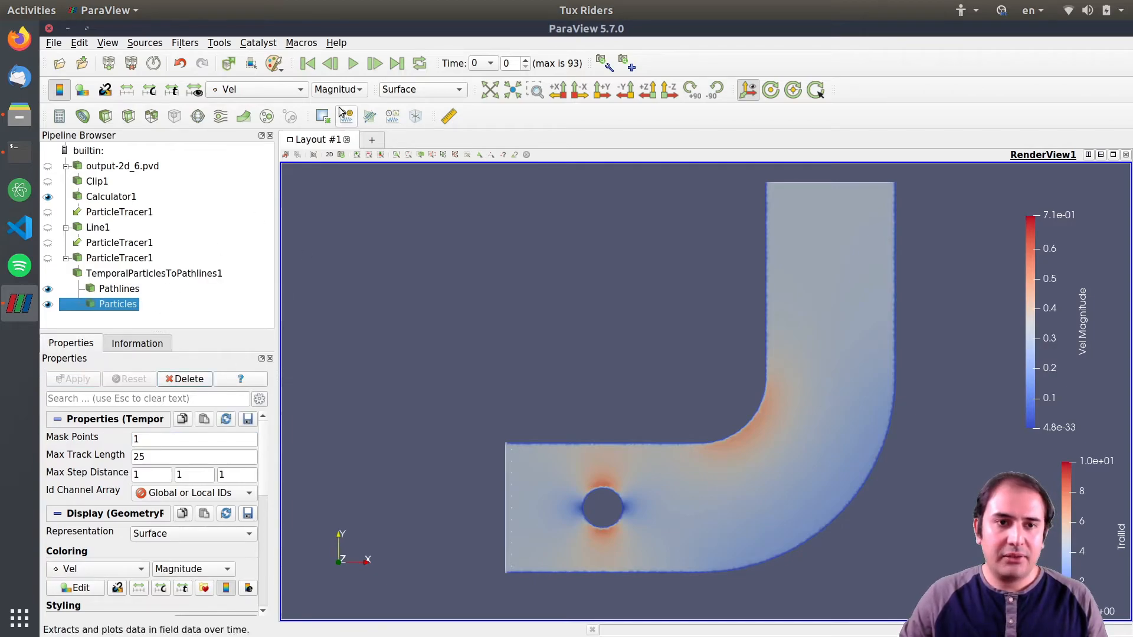
Play the animation again, pause it, and rewind to the first time step.
left_click(358, 67)
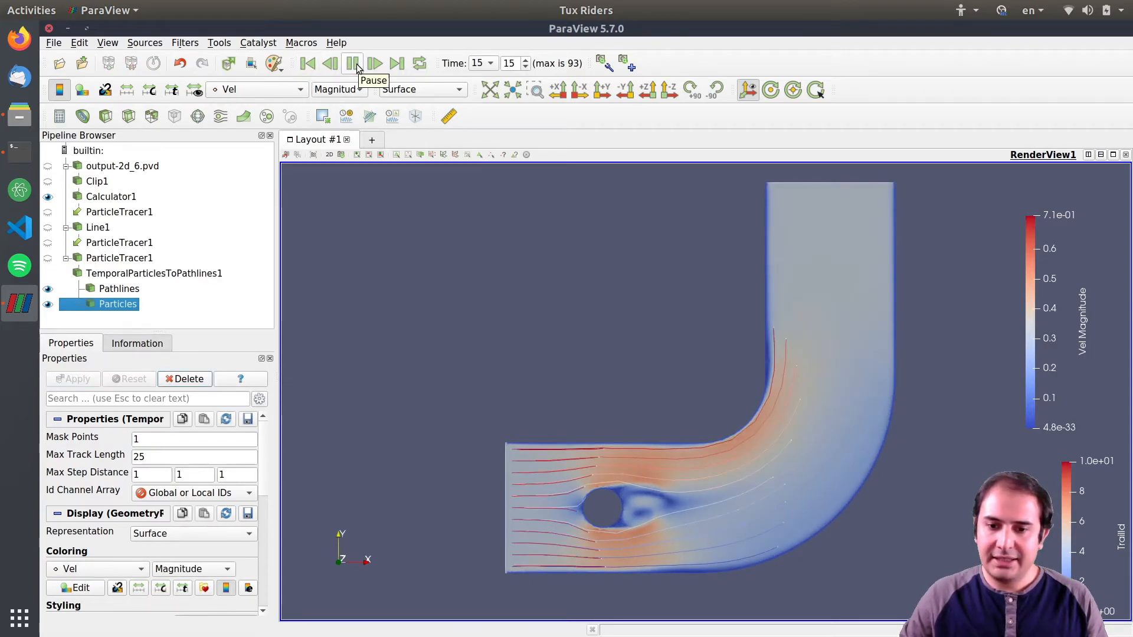
left_click(354, 64)
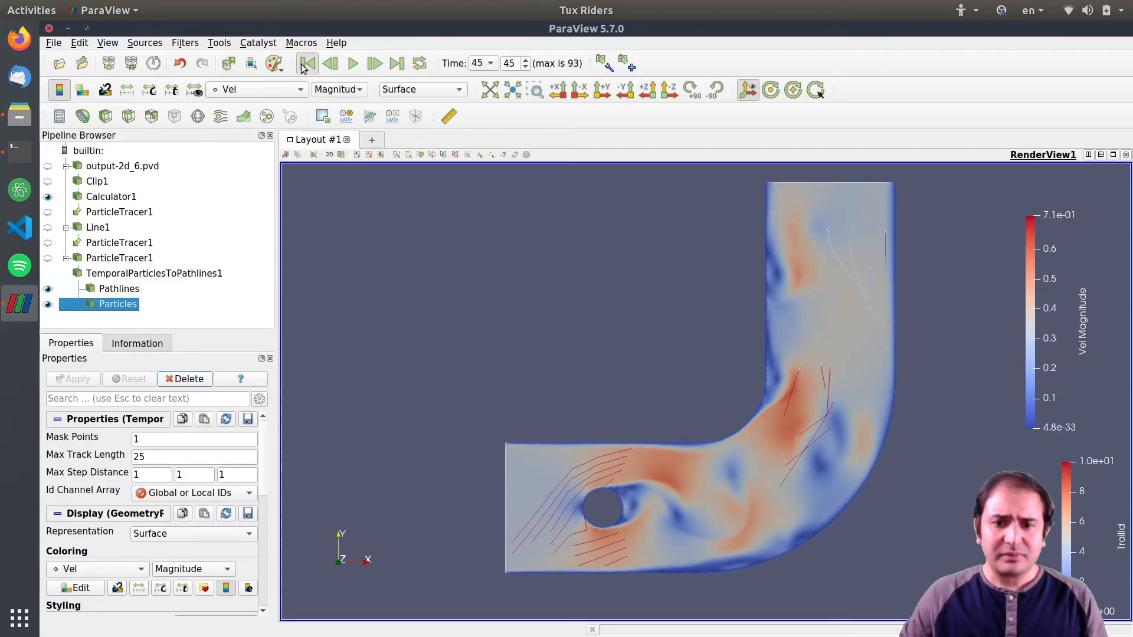
left_click(304, 65)
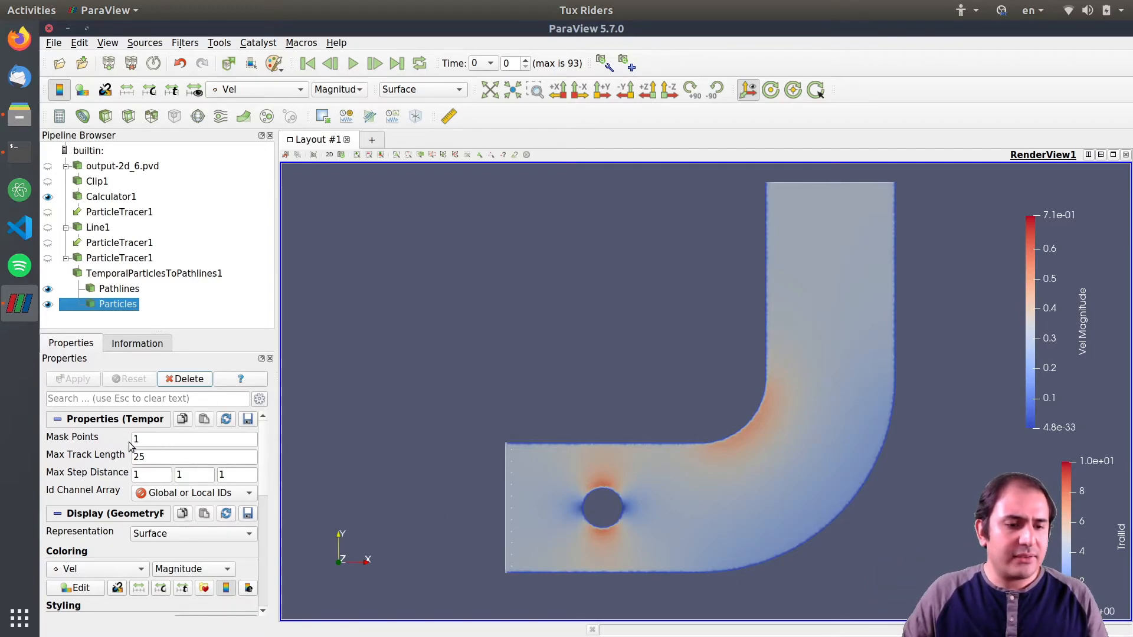
Set the pathline filter's Max Track Length to 15 and its Id Channel Array to ParticleId, applying each change.
double_click(158, 455)
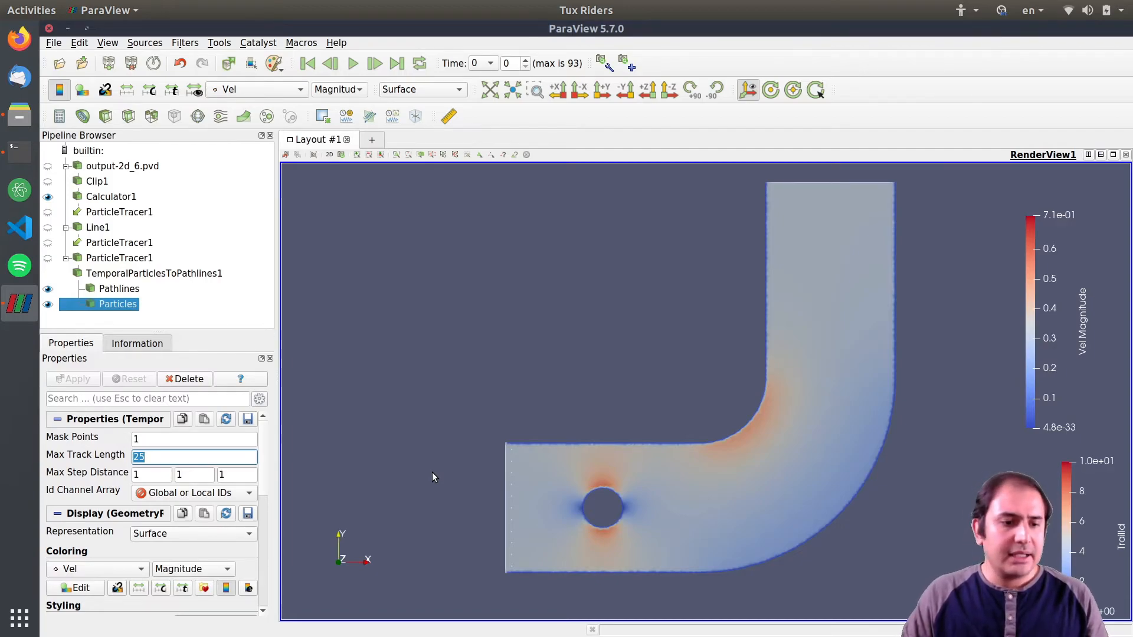
type("15")
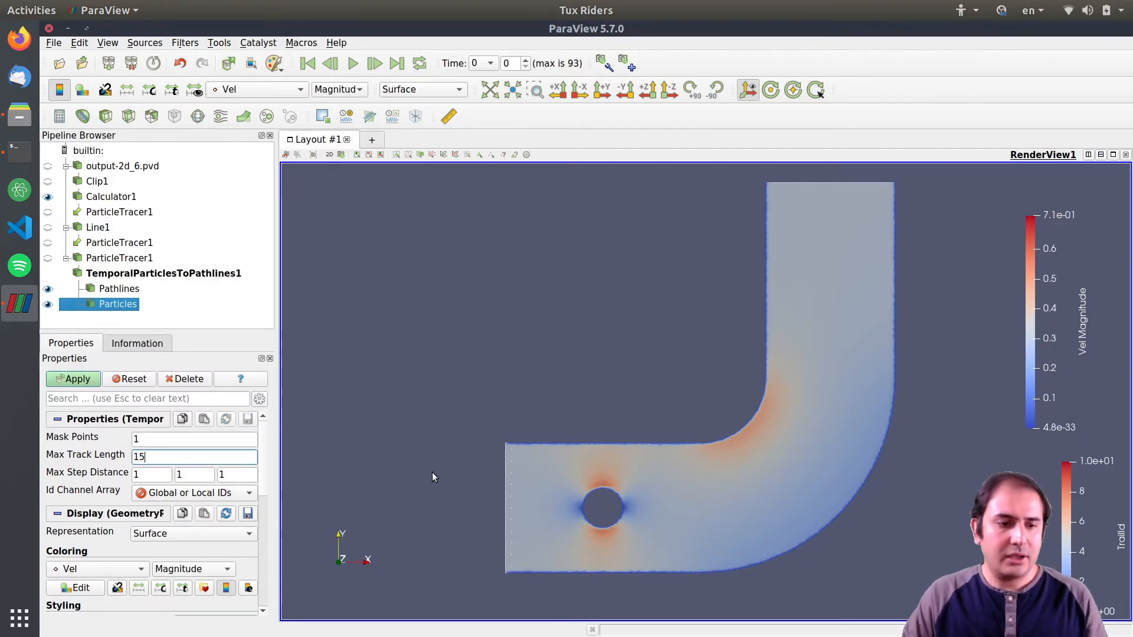
left_click(75, 380)
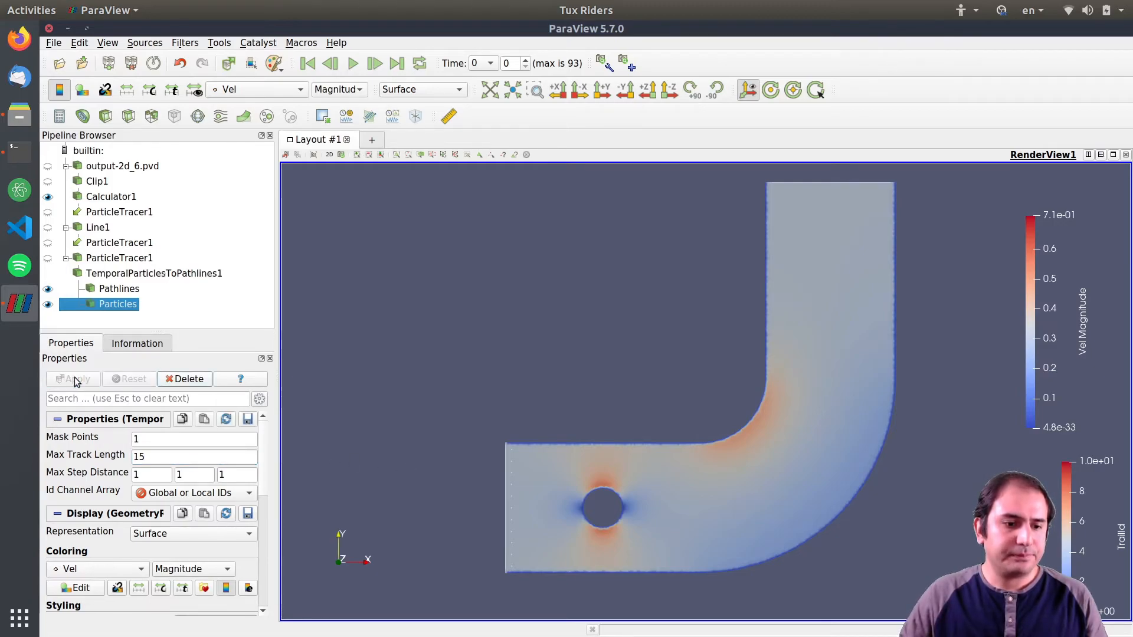
left_click(230, 493)
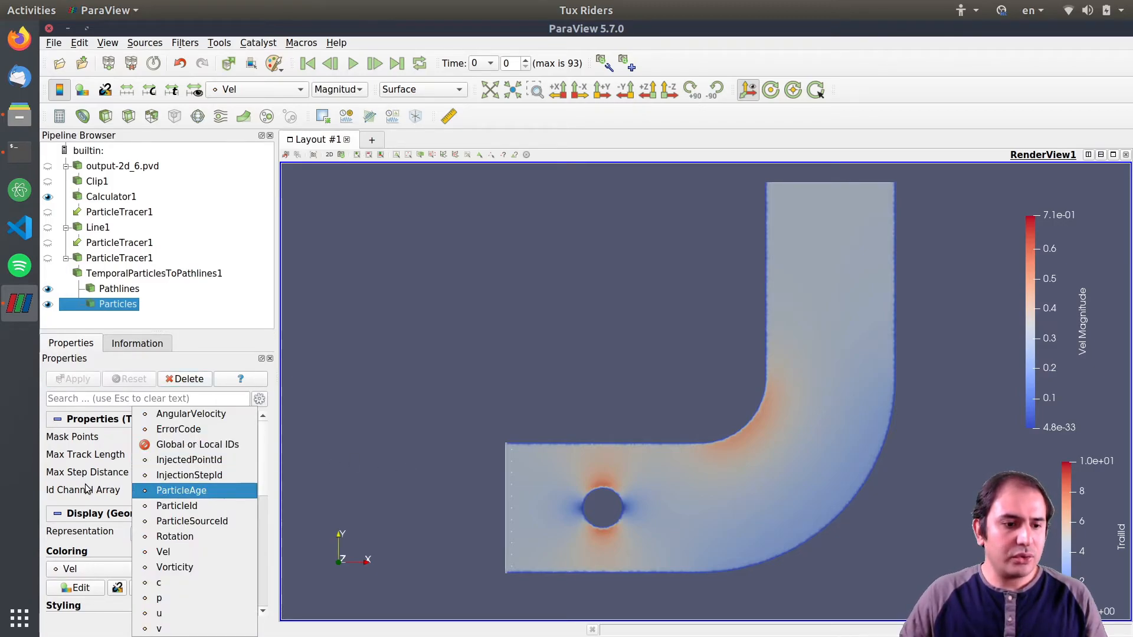
left_click(197, 506)
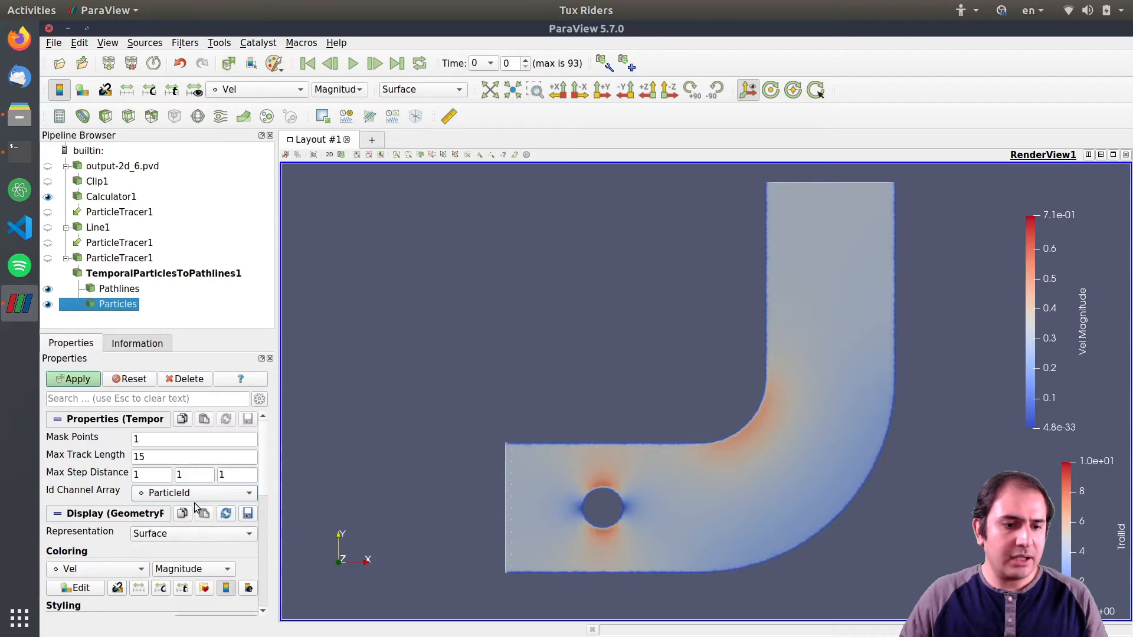
left_click(79, 382)
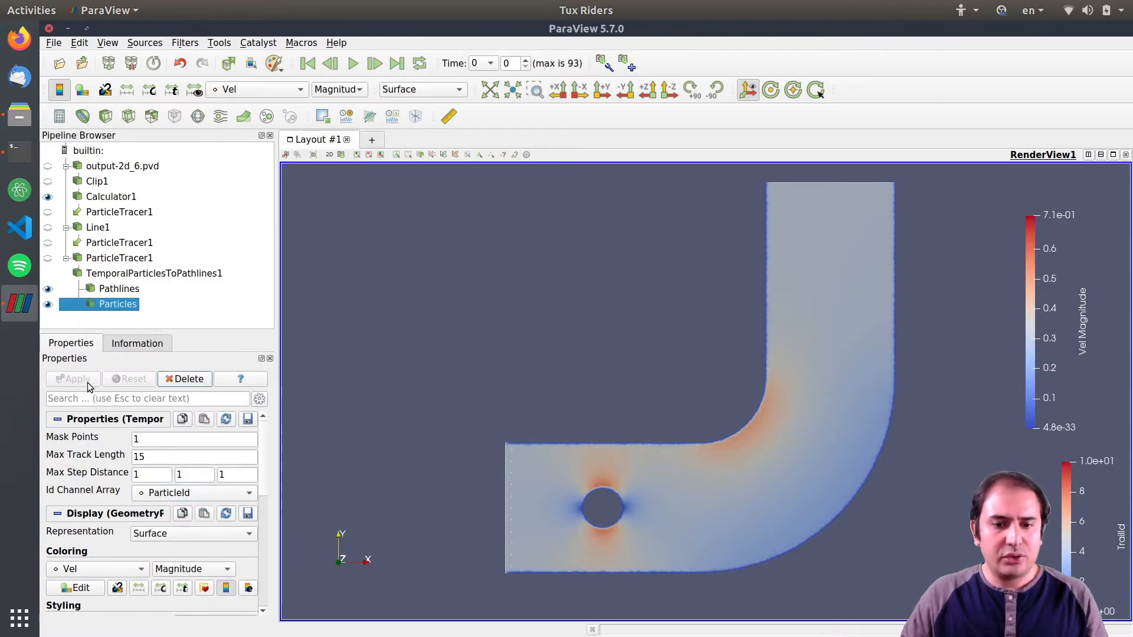
Play the animation to check the pathlines, pause, and rewind to the first time step.
left_click(352, 63)
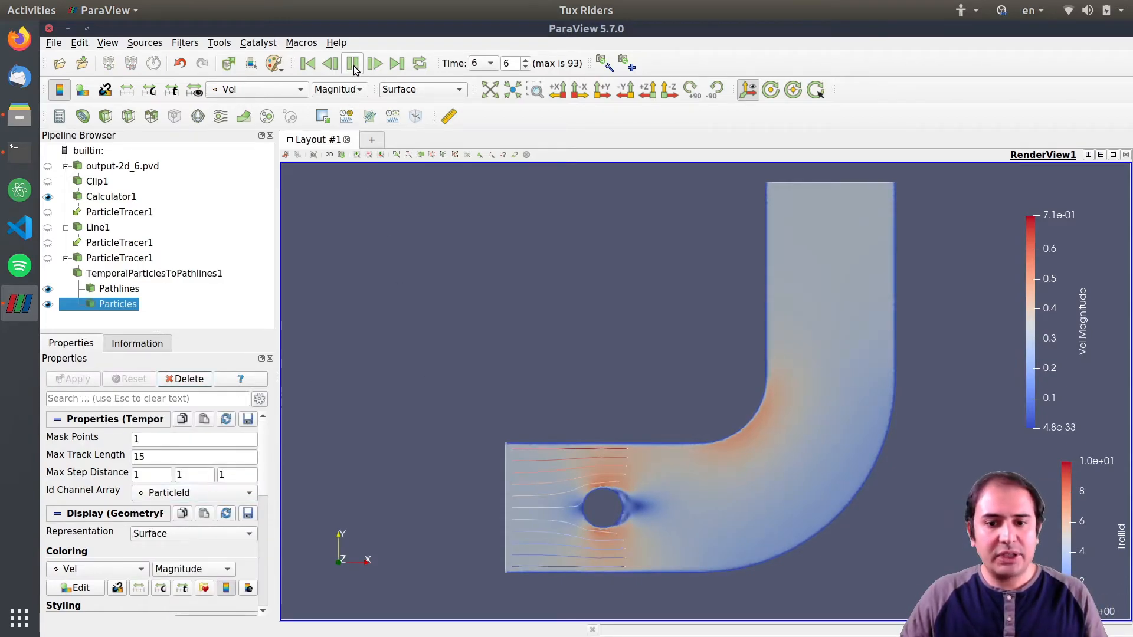
left_click(353, 64)
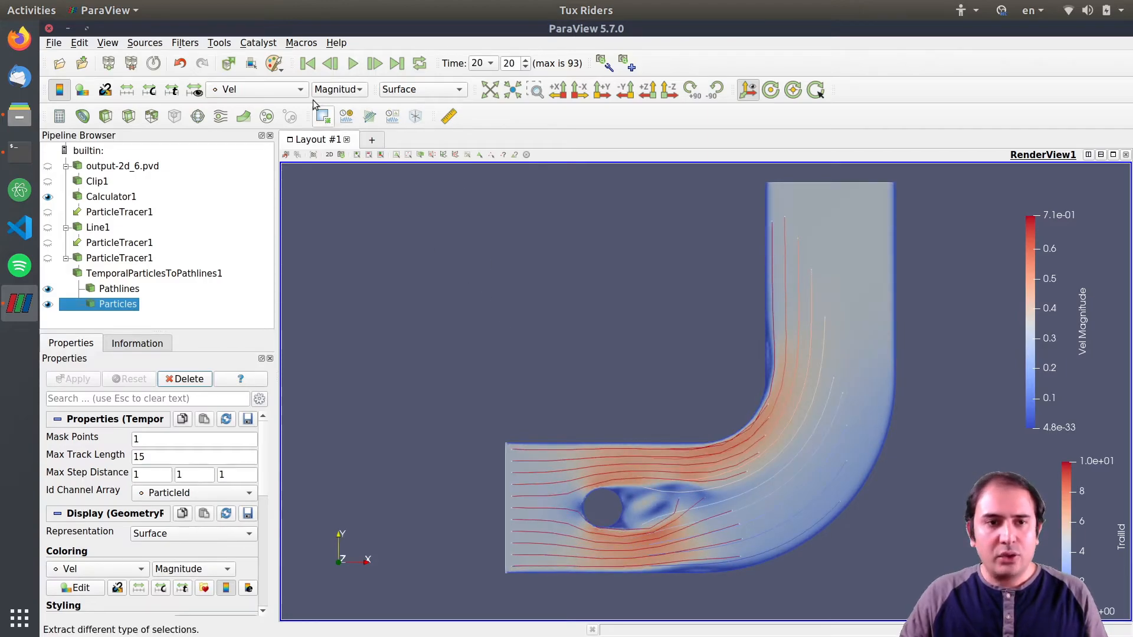
left_click(308, 64)
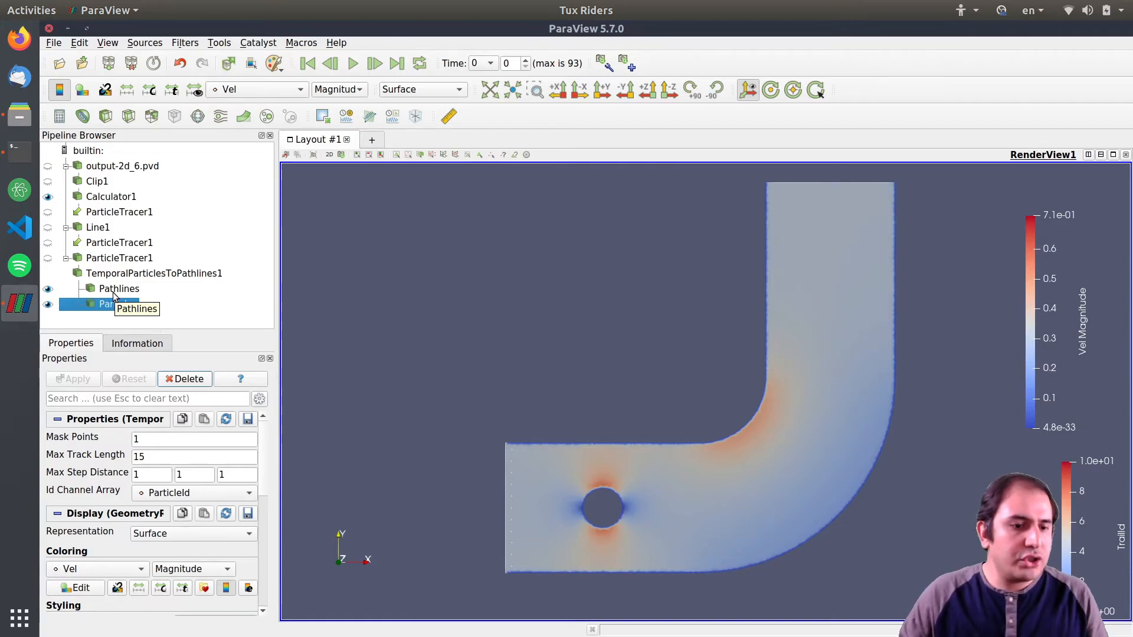
Set Force Reinjection Every NSteps to 30 on the last ParticleTracer1 and apply.
left_click(117, 260)
double_click(147, 477)
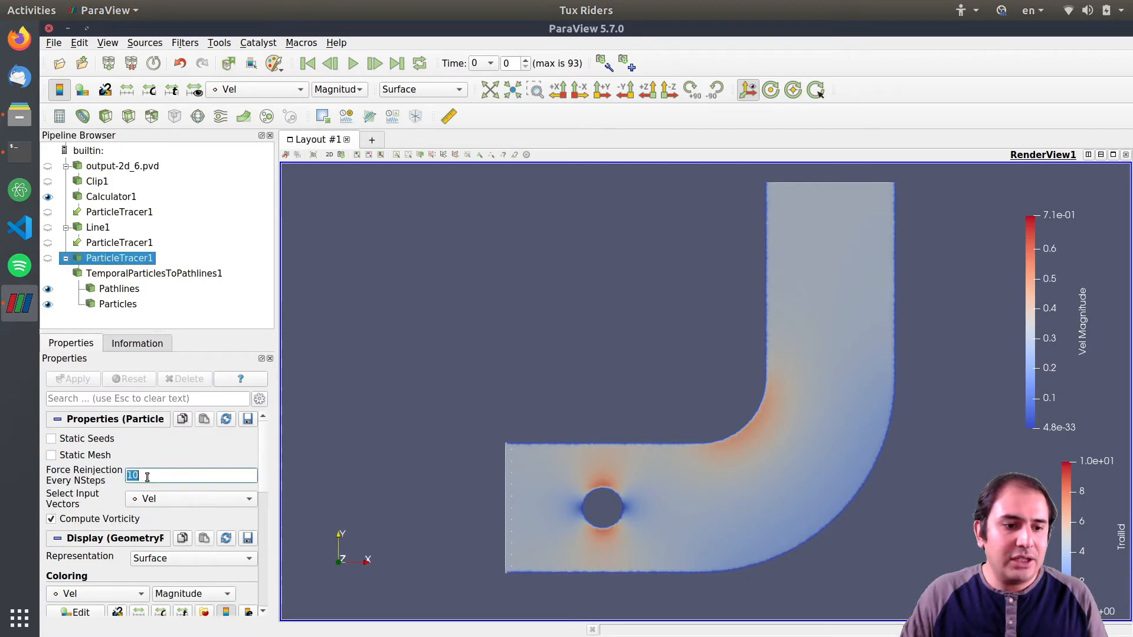
type("30")
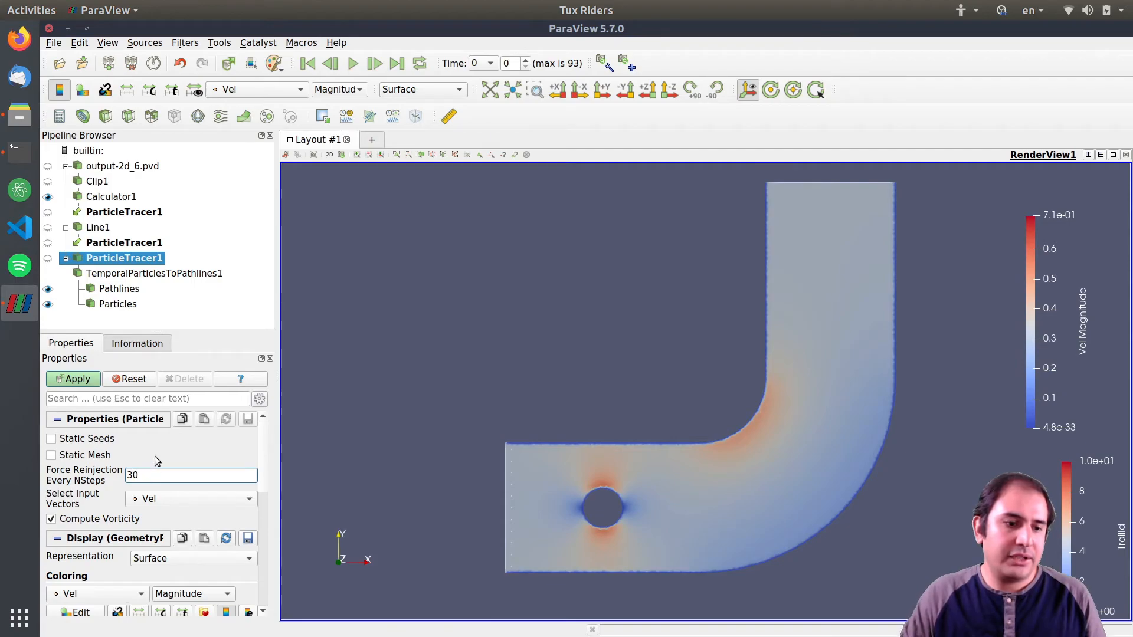
left_click(75, 381)
Play the animation and pause it partway through.
left_click(351, 63)
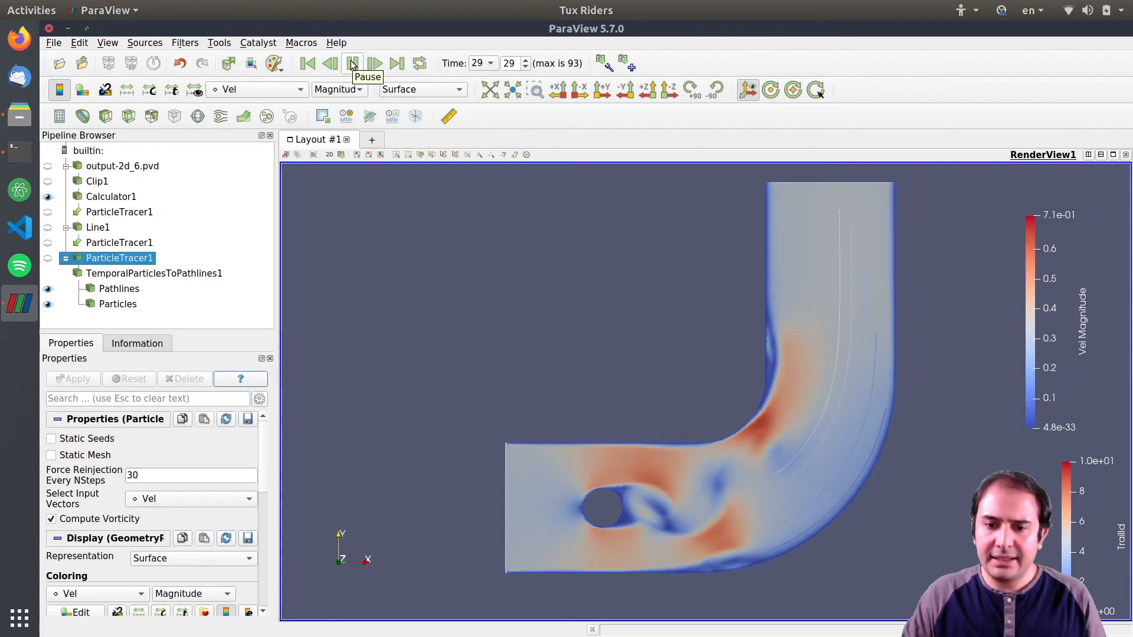
left_click(353, 64)
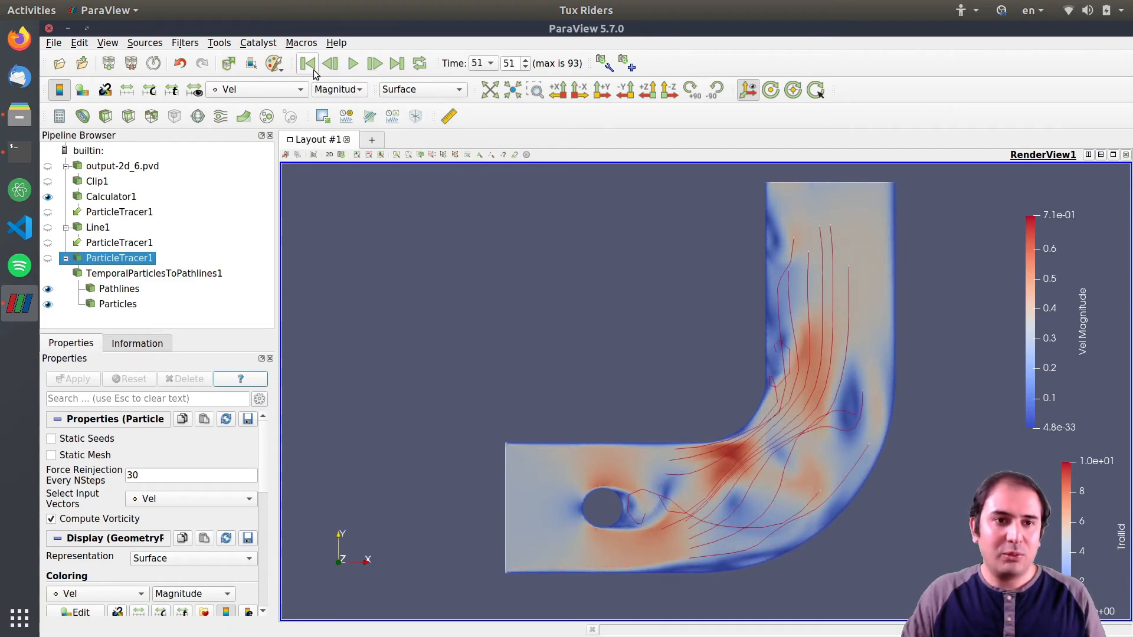
Color the Pathlines output by Vel and shift the color legend slightly left.
left_click(124, 291)
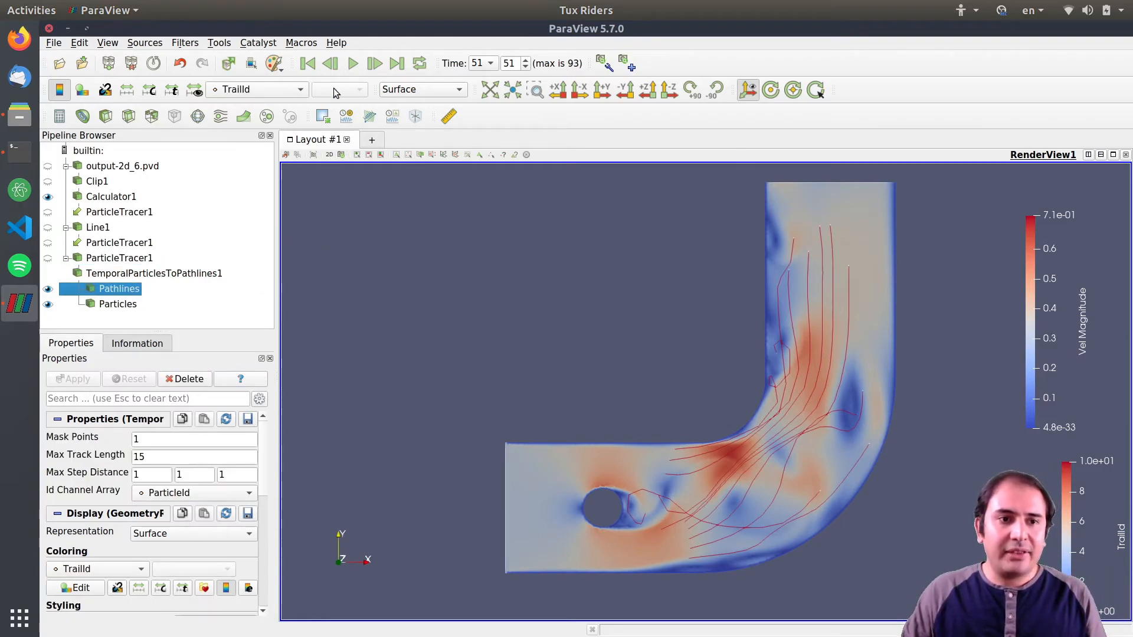
left_click(243, 92)
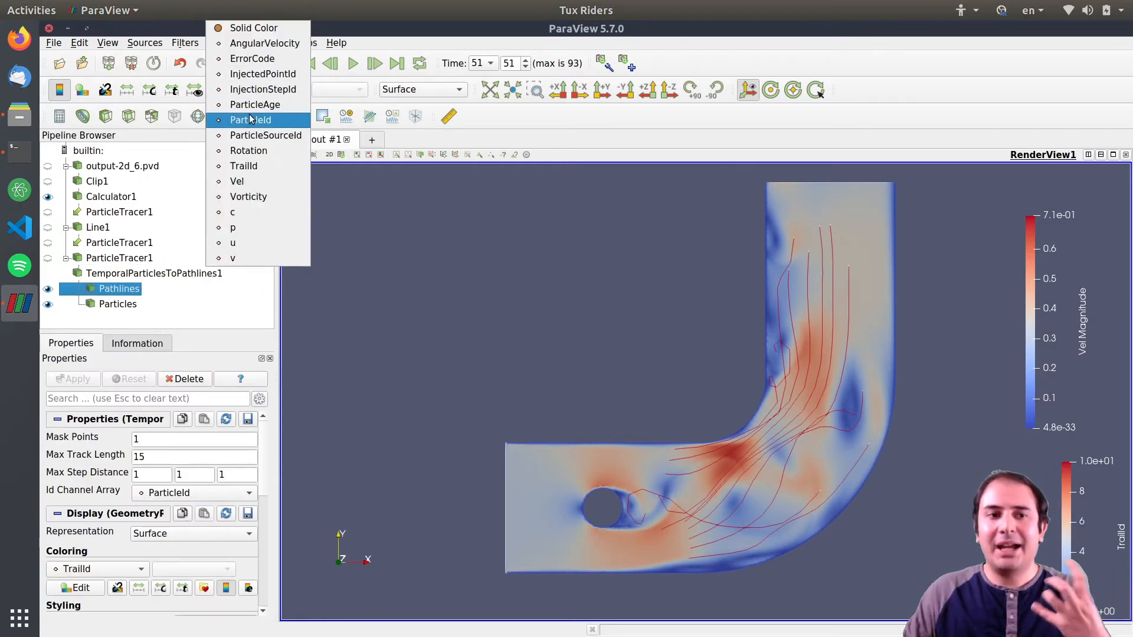
left_click(243, 183)
left_click_drag(1031, 284, 1002, 278)
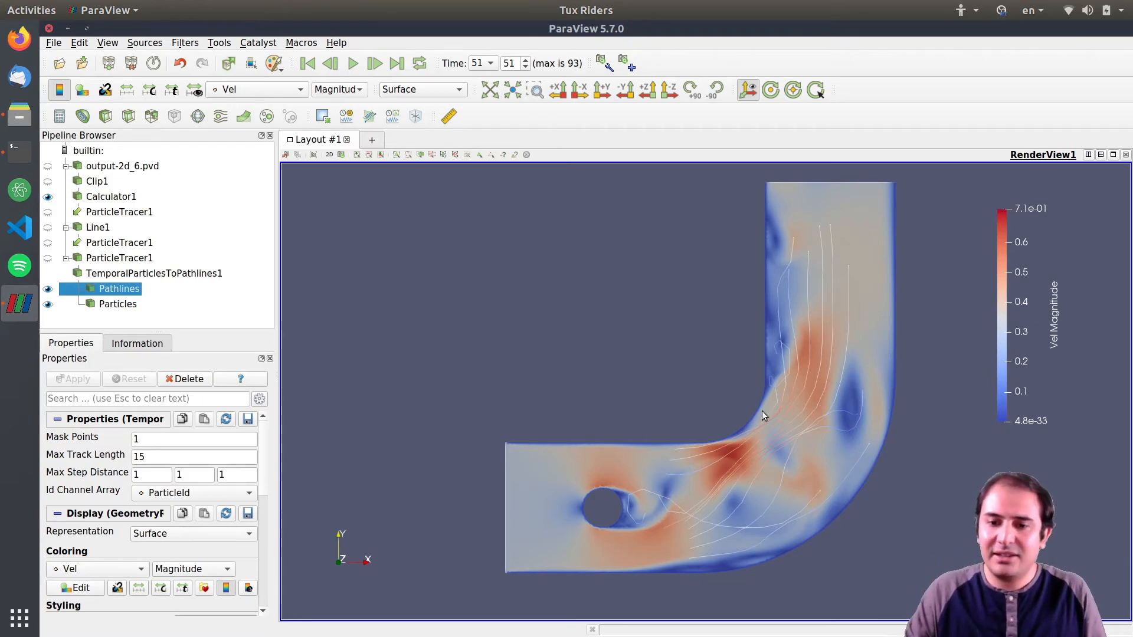
Zoom and pan around the pathlines near the cylinder and the bend to examine them.
scroll(695, 473, "up", 3)
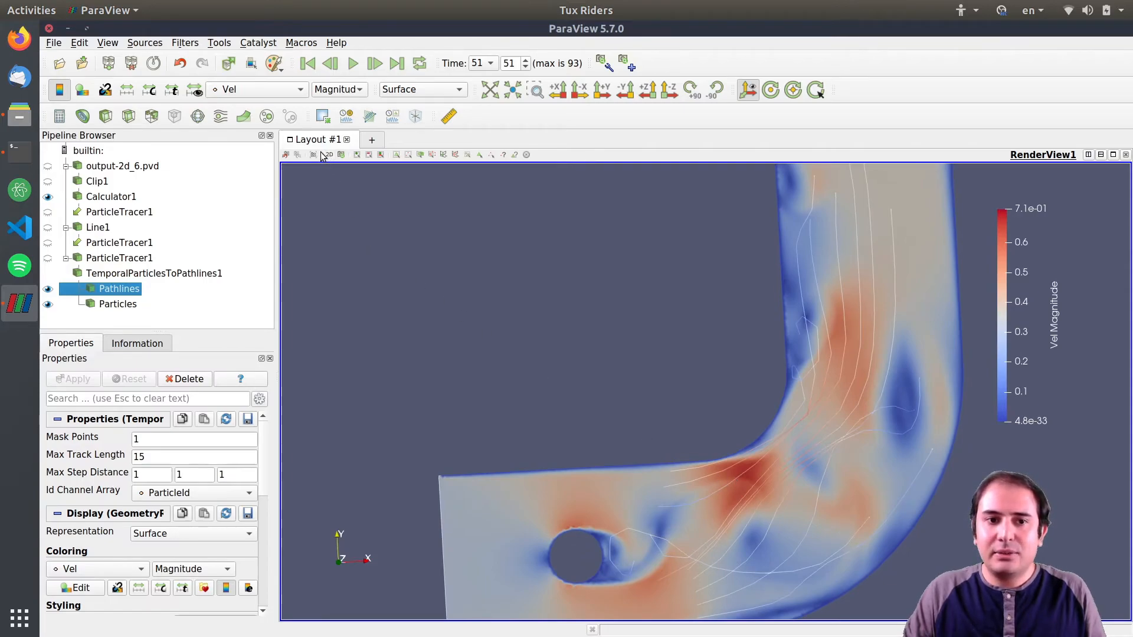
middle_click_drag(794, 470, 742, 276)
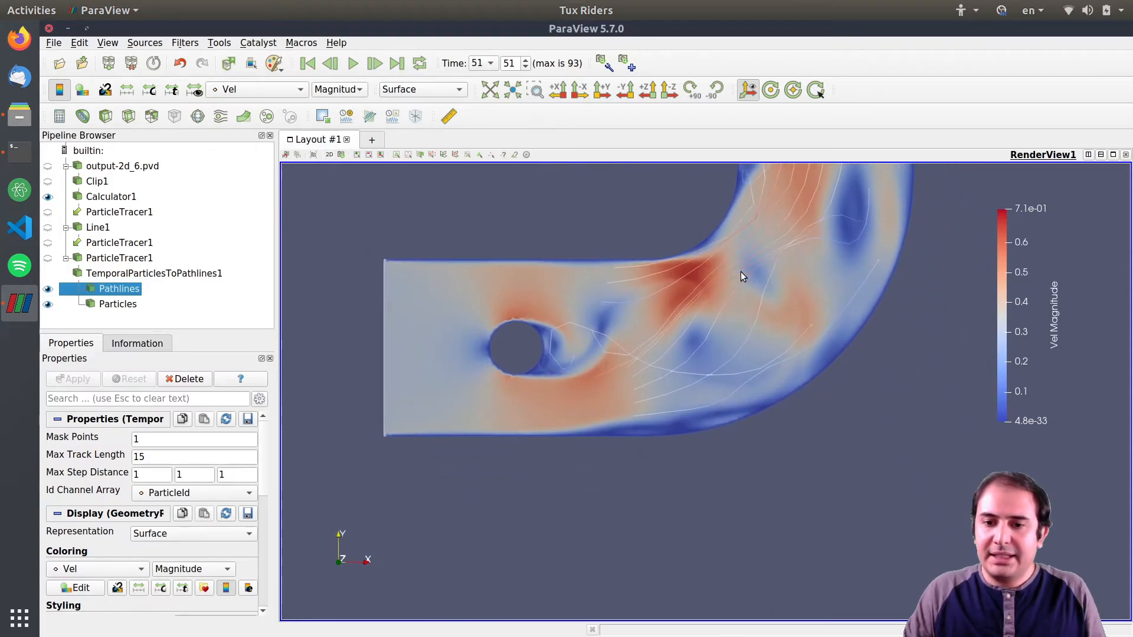
scroll(737, 354, "up", 3)
middle_click_drag(659, 274, 805, 373)
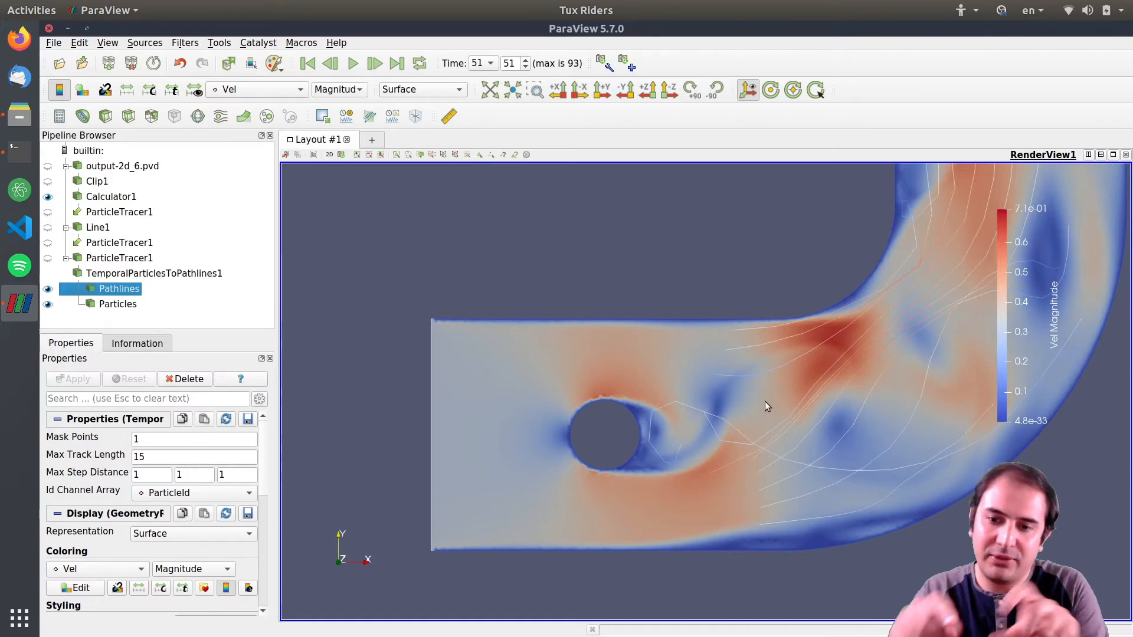
scroll(809, 385, "up", 5)
scroll(808, 385, "down", 8)
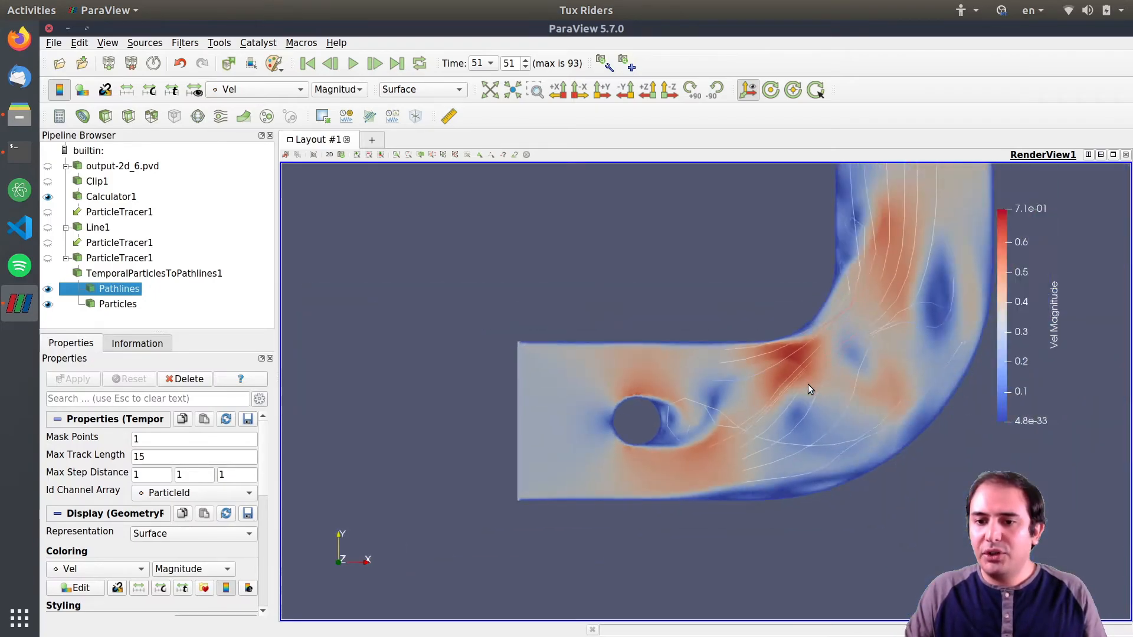
scroll(767, 343, "down", 2)
middle_click_drag(767, 343, 740, 406)
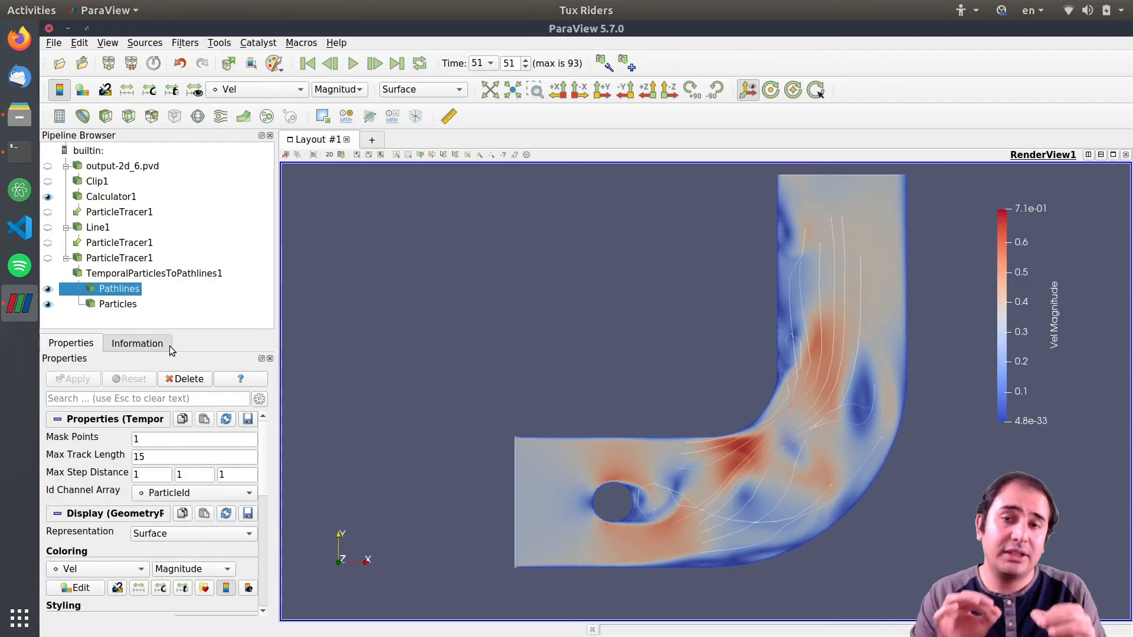
Add a Glyph filter to the Particles output with Sphere glyphs, Vel orientation and no scale array, and apply.
left_click(122, 307)
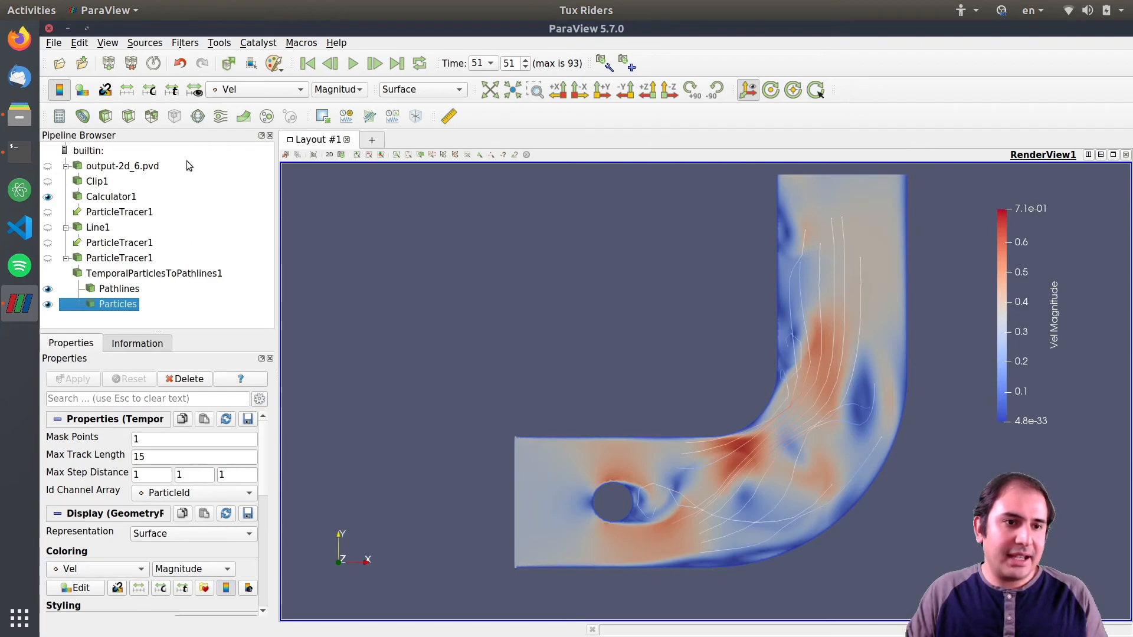
left_click(199, 116)
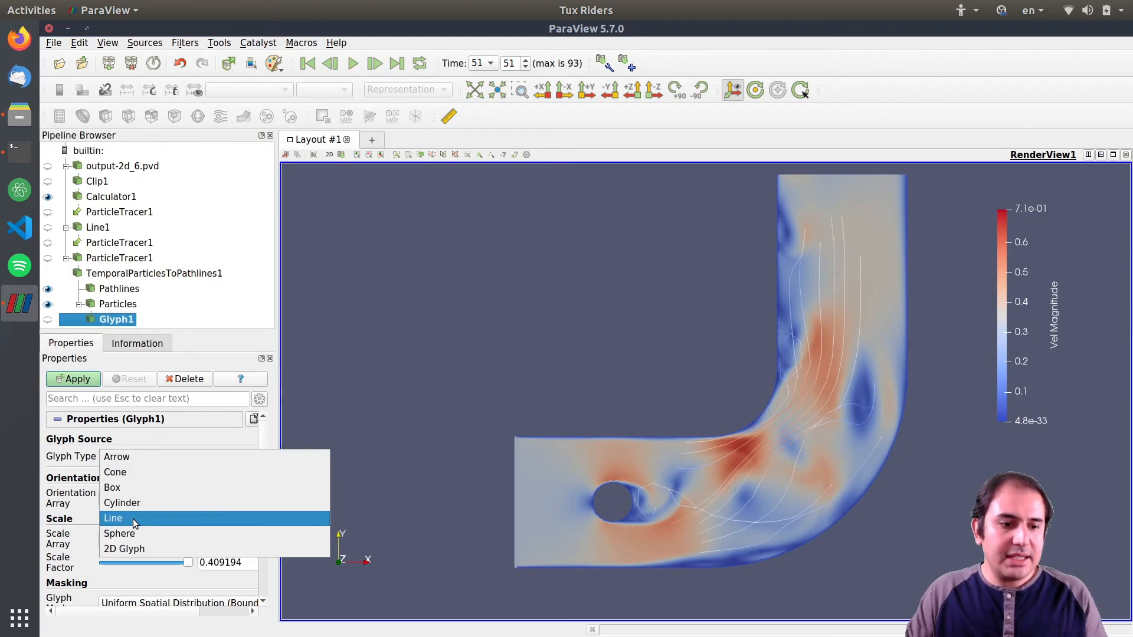
left_click(128, 534)
left_click(136, 500)
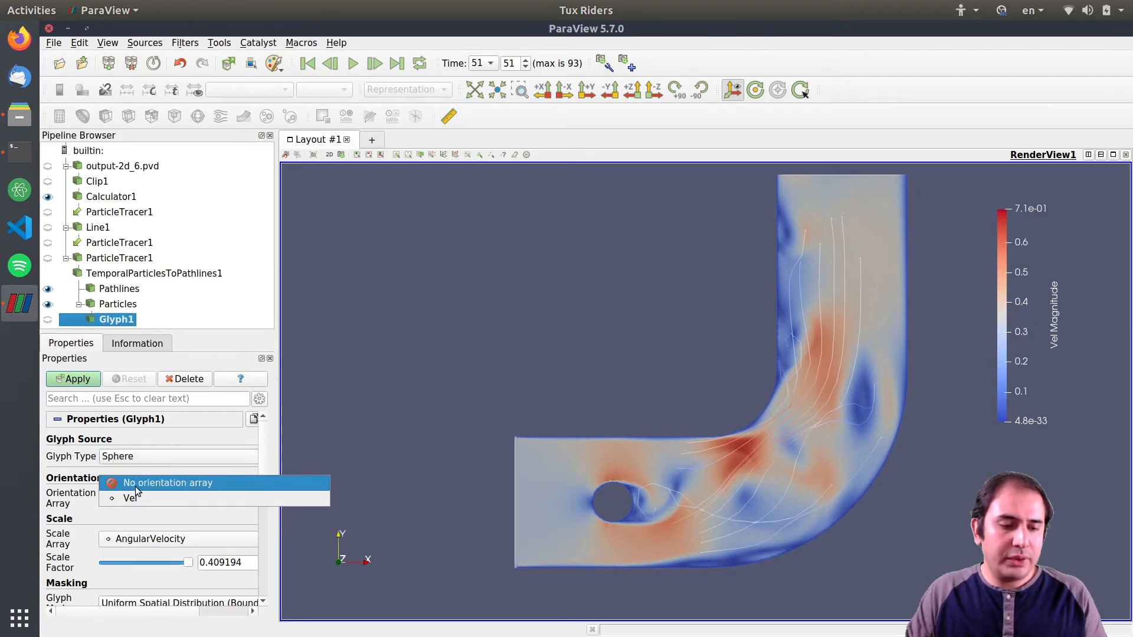
left_click(140, 533)
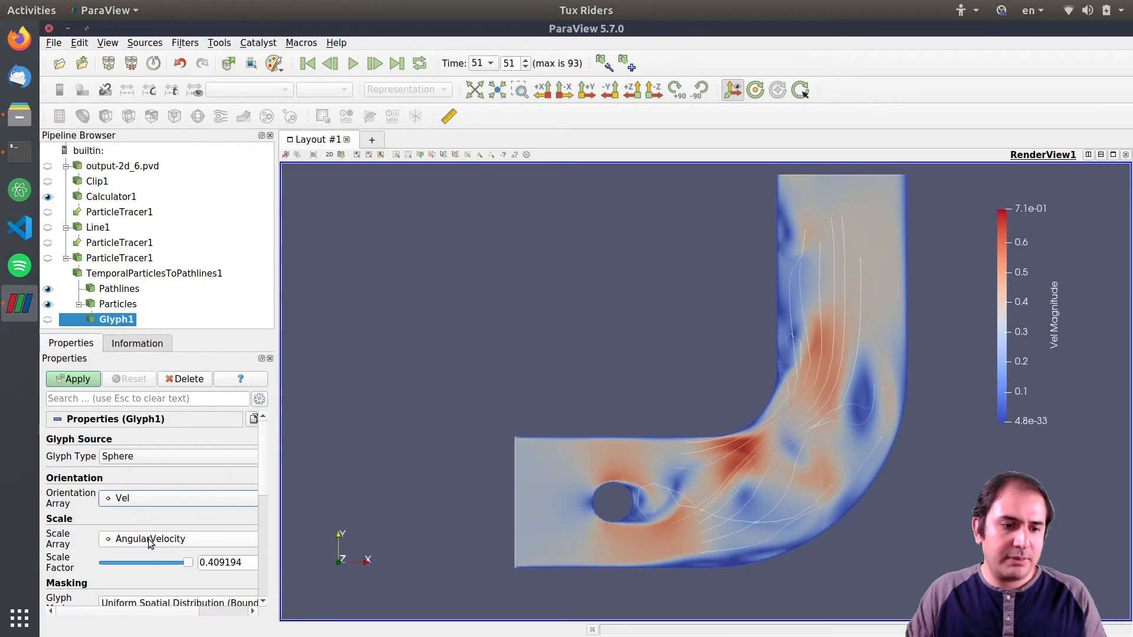
left_click(148, 538)
left_click(151, 479)
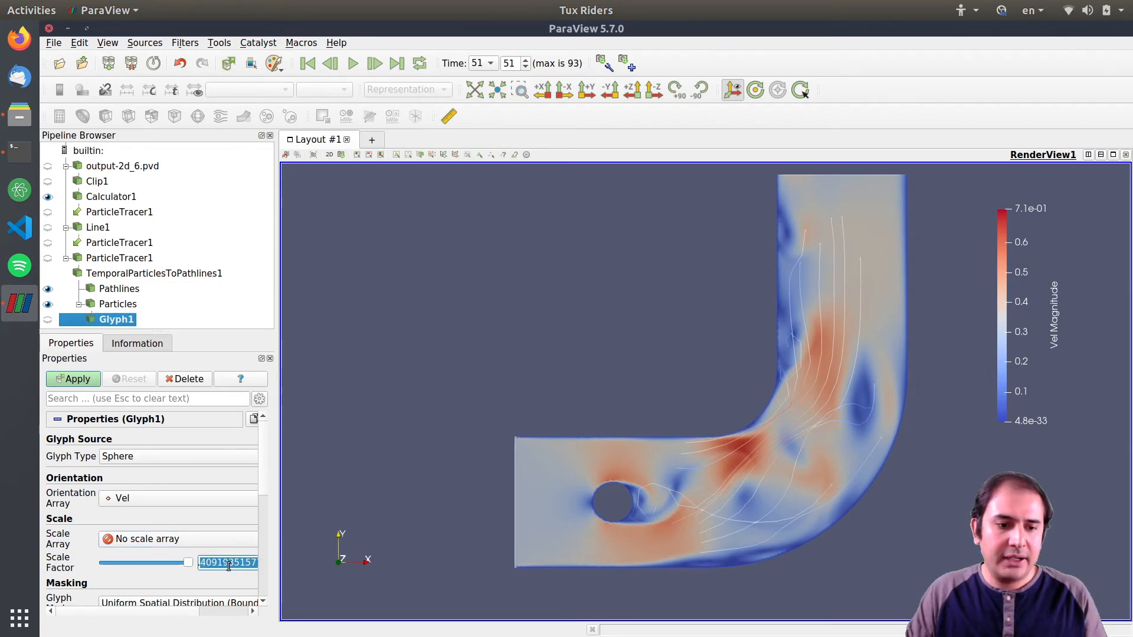
left_click(78, 383)
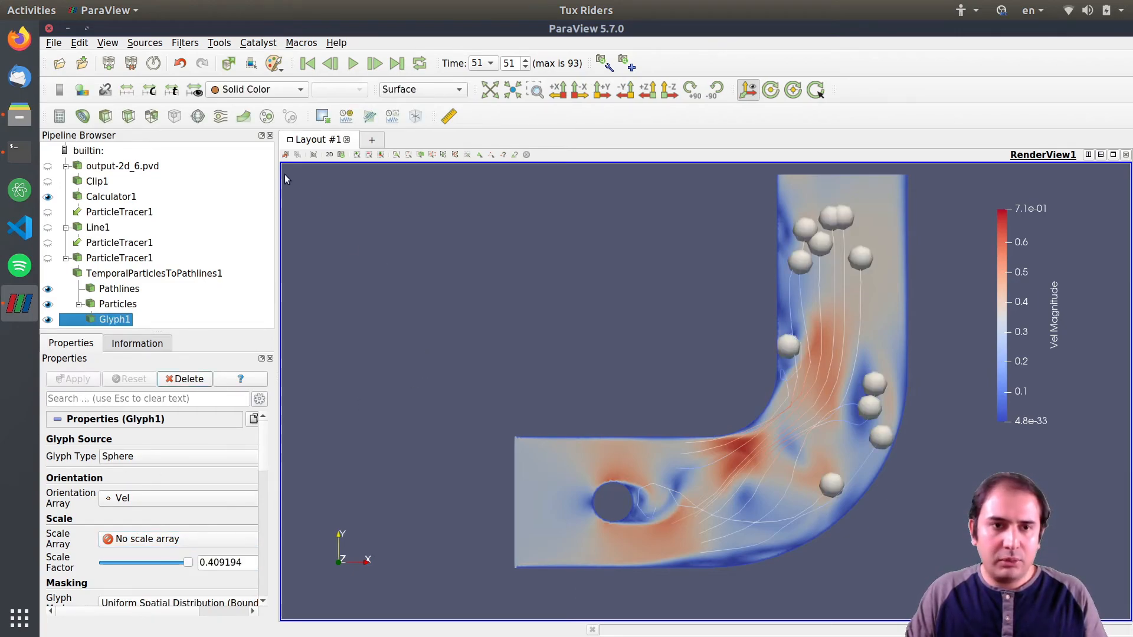
Return to the first time step and set the Glyph scale factor to 0.08, then apply.
left_click(308, 63)
left_click(232, 558)
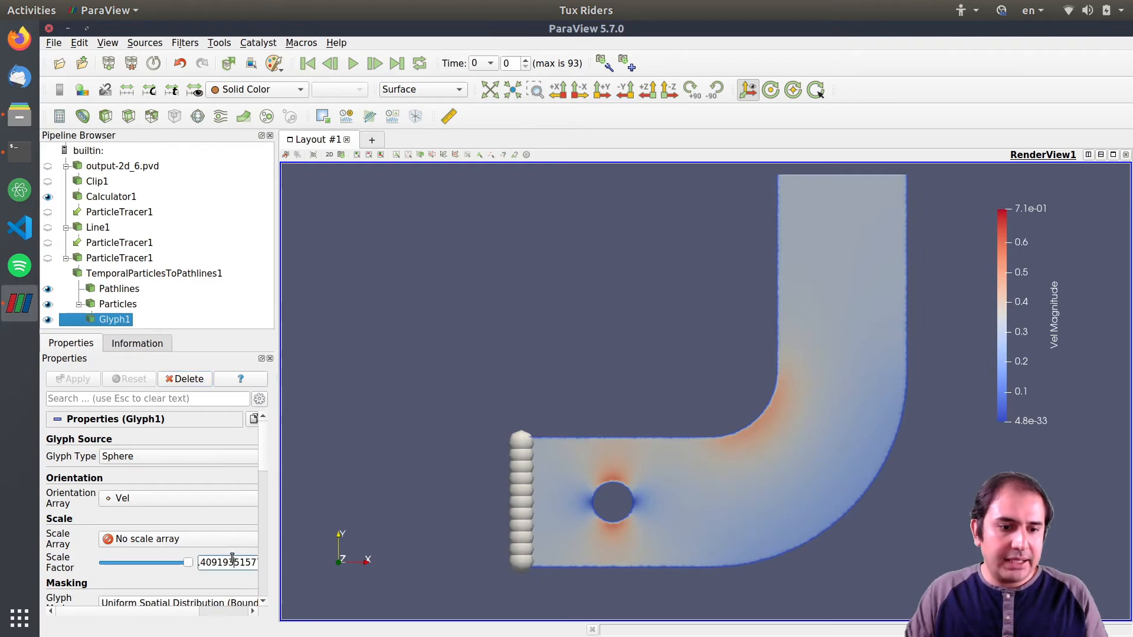
key("ctrl+a")
type("0.08")
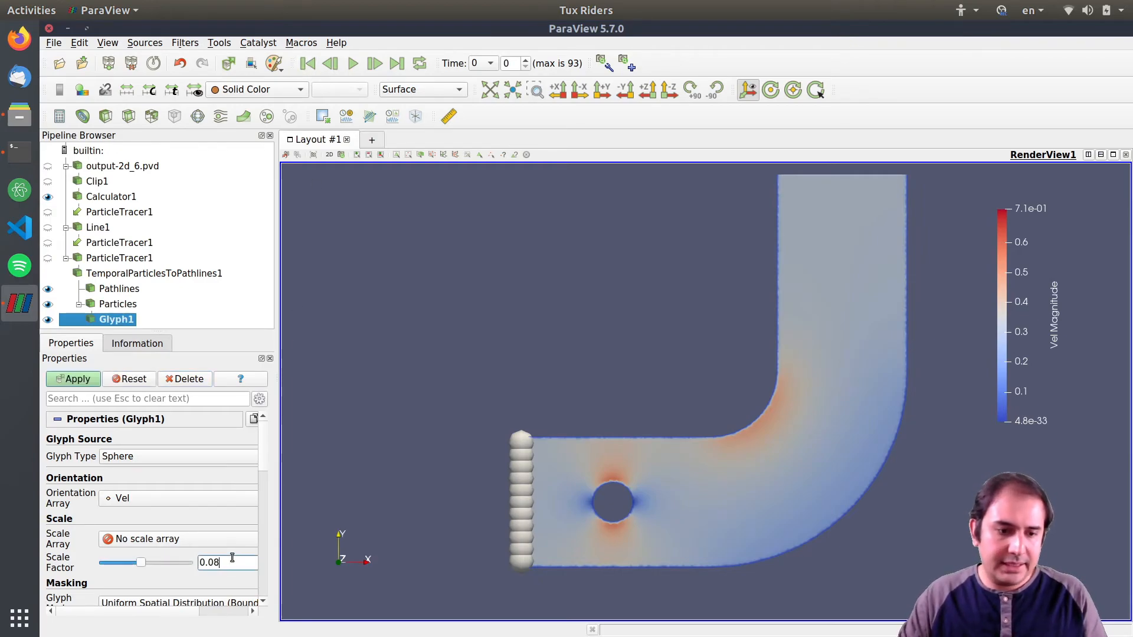
left_click(81, 381)
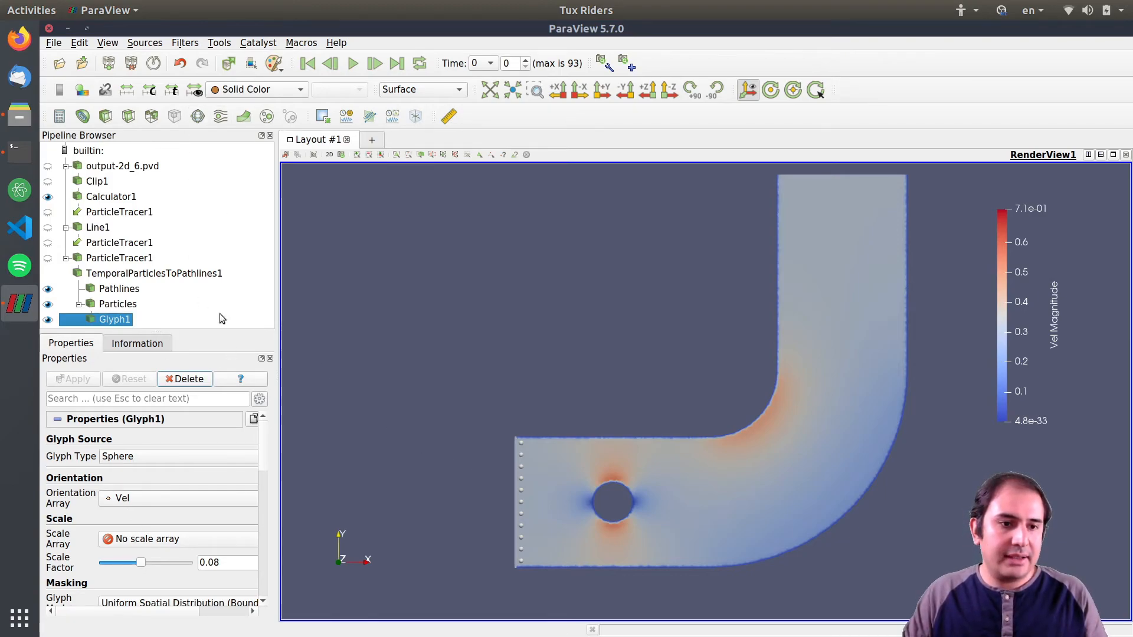
Set the glyphs' solid color to gray #6d6d6d.
left_click(301, 88)
left_click(252, 90)
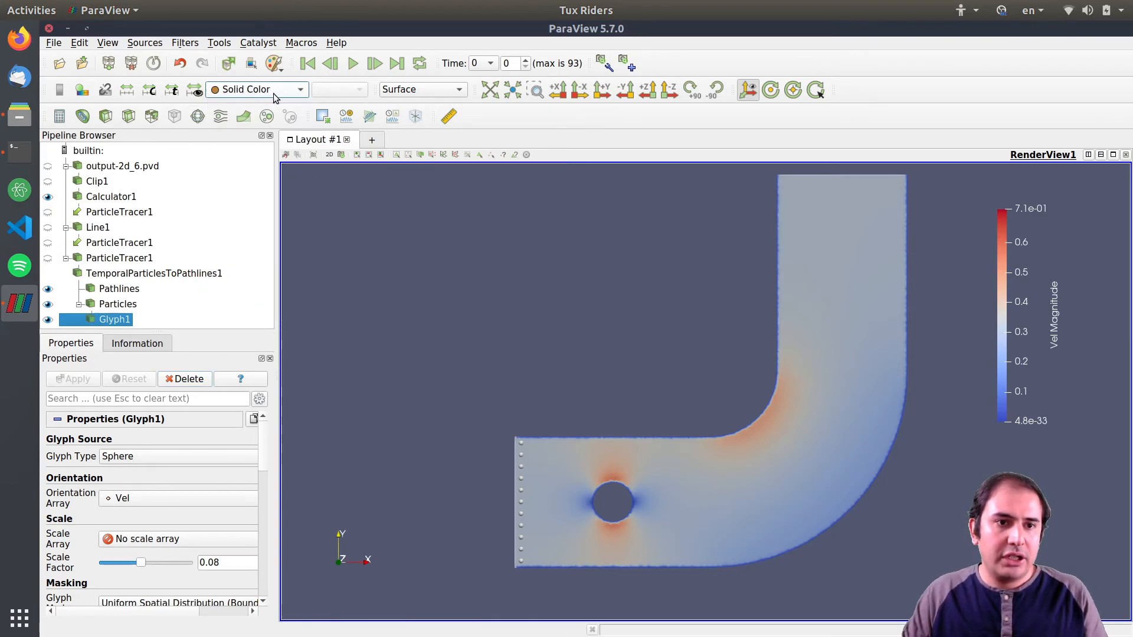
left_click_drag(260, 457, 263, 511)
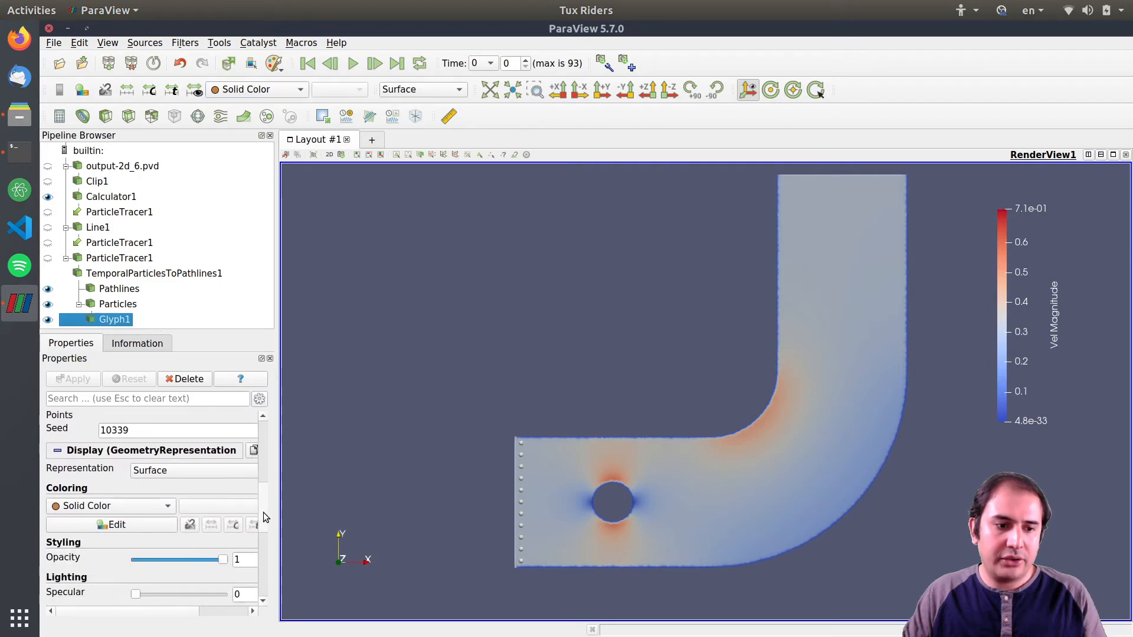
left_click(148, 524)
left_click(431, 237)
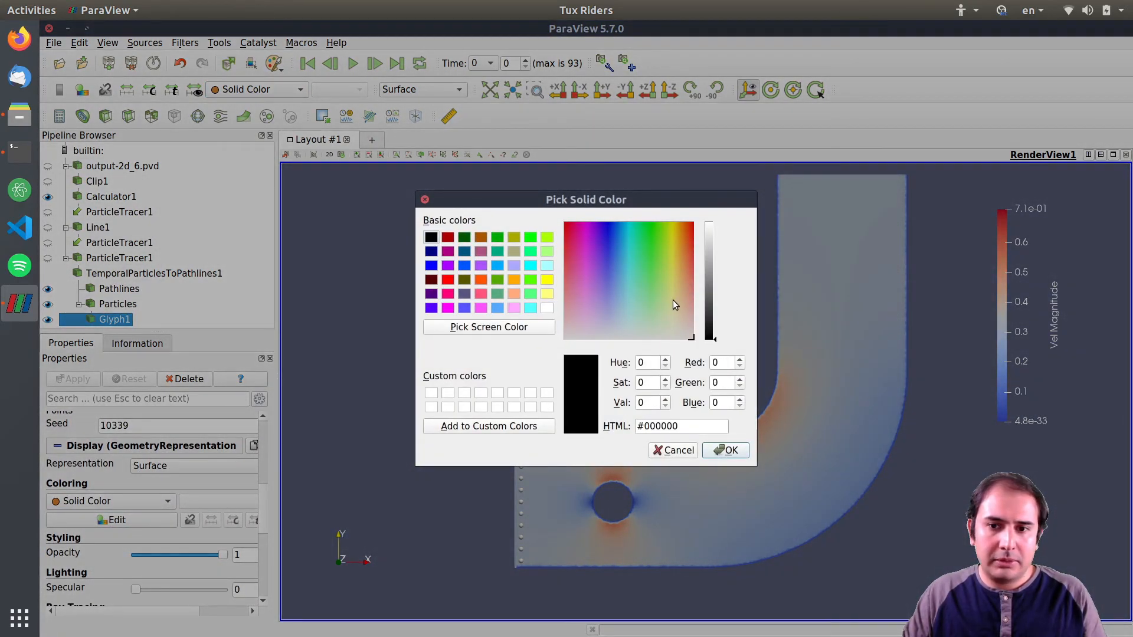
left_click_drag(707, 317, 712, 288)
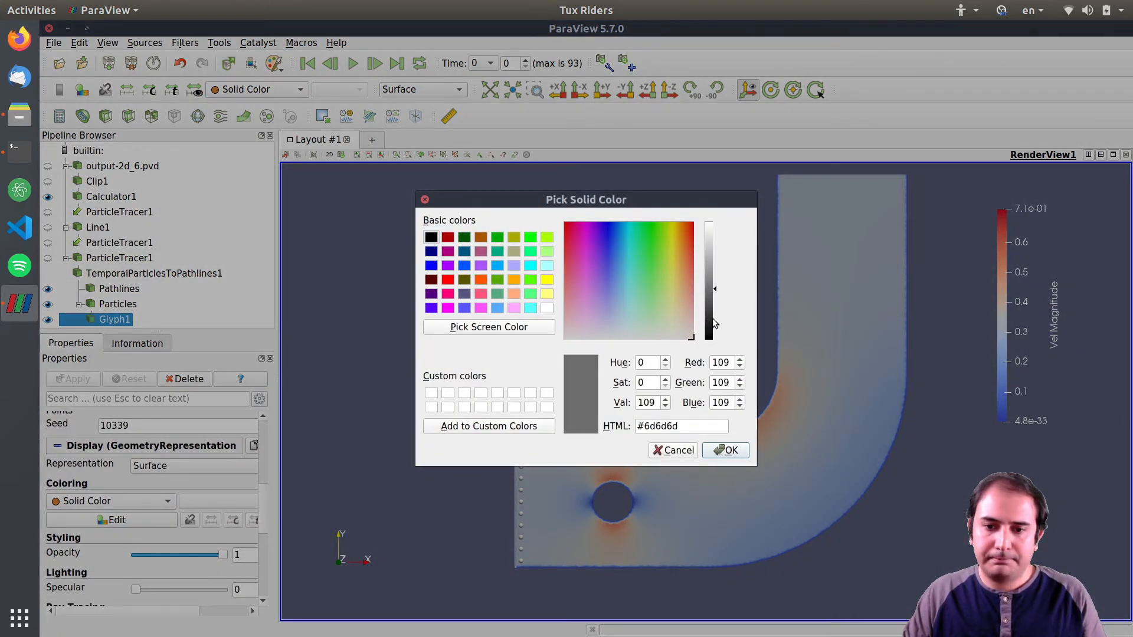
left_click(730, 452)
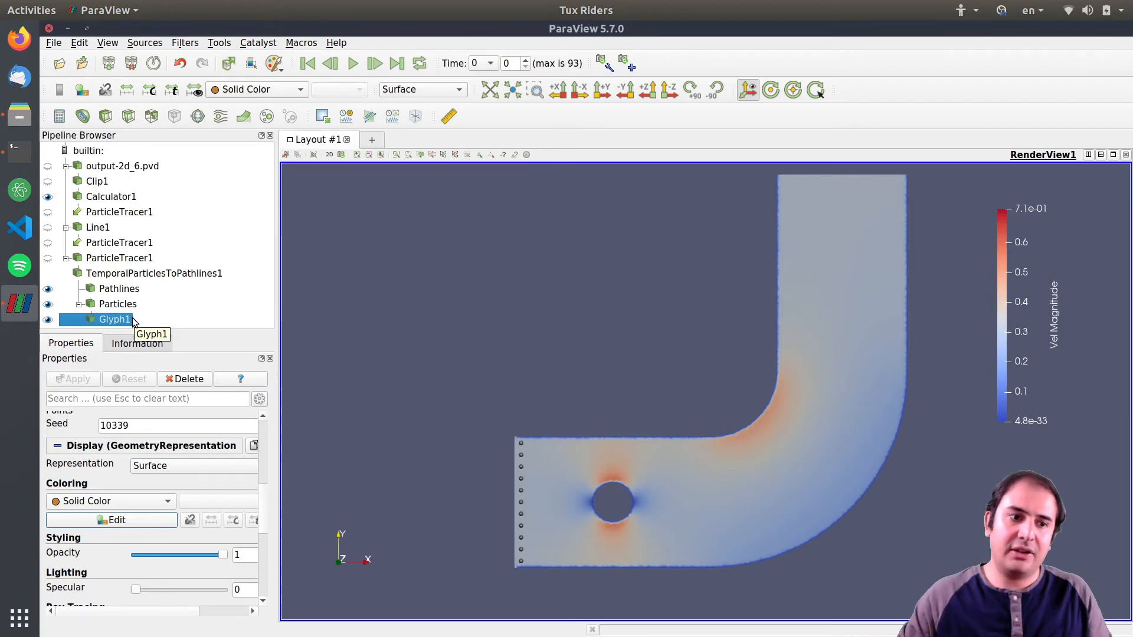
Play the animation partway and add a Tube filter to the Pathlines output, then apply it.
left_click(123, 289)
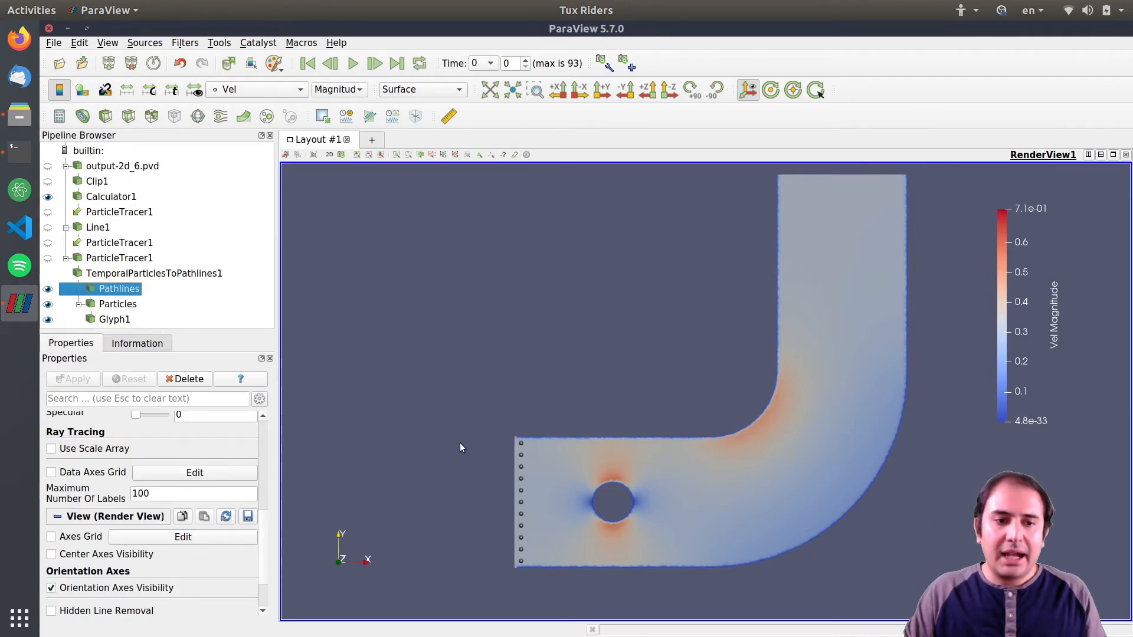
left_click(353, 63)
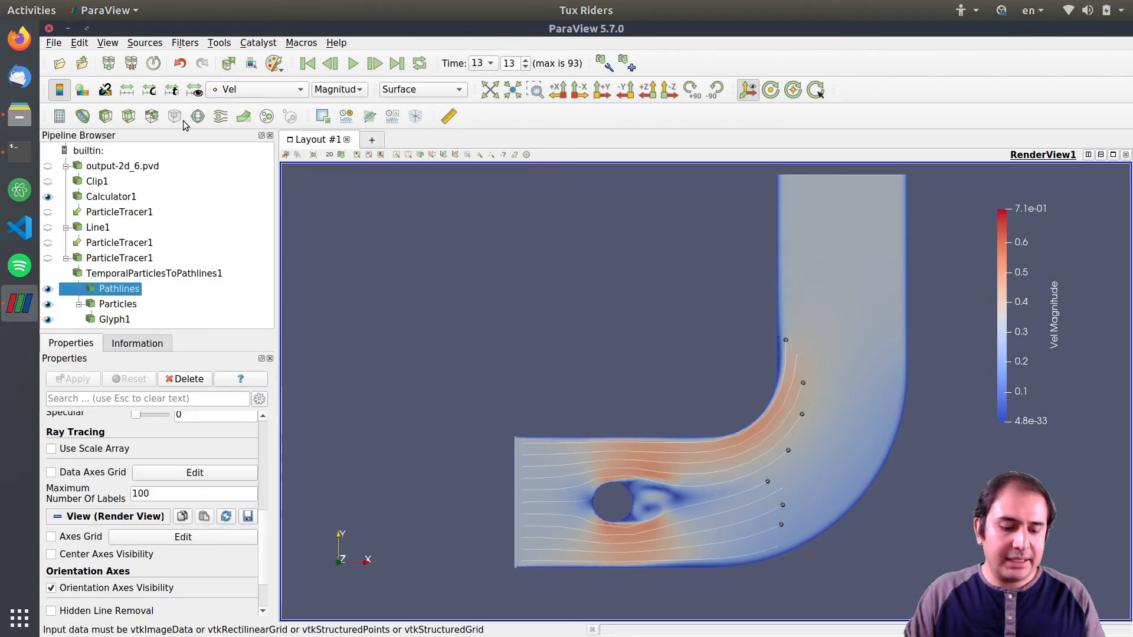
key("ctrl+space")
type("tube")
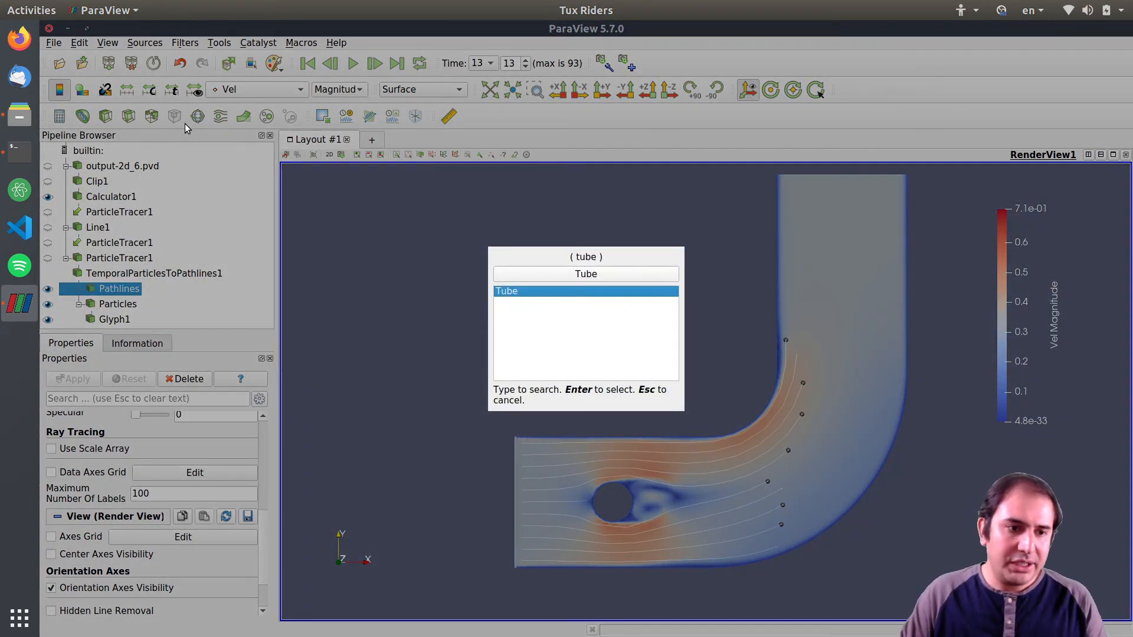
double_click(526, 293)
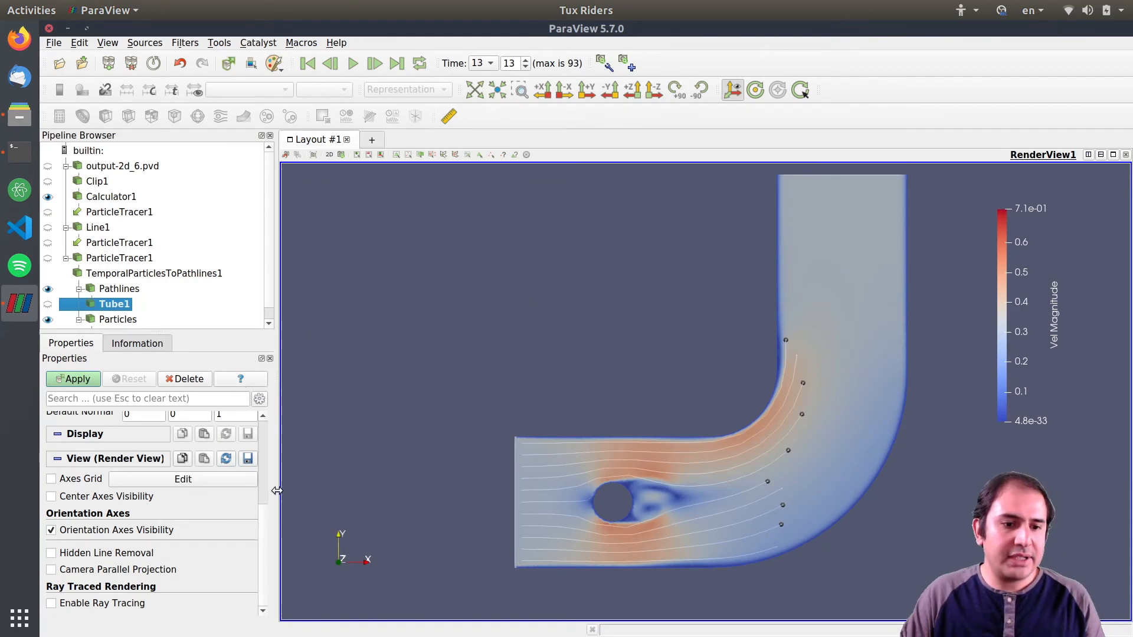
scroll(263, 517, "up", 10)
left_click(73, 379)
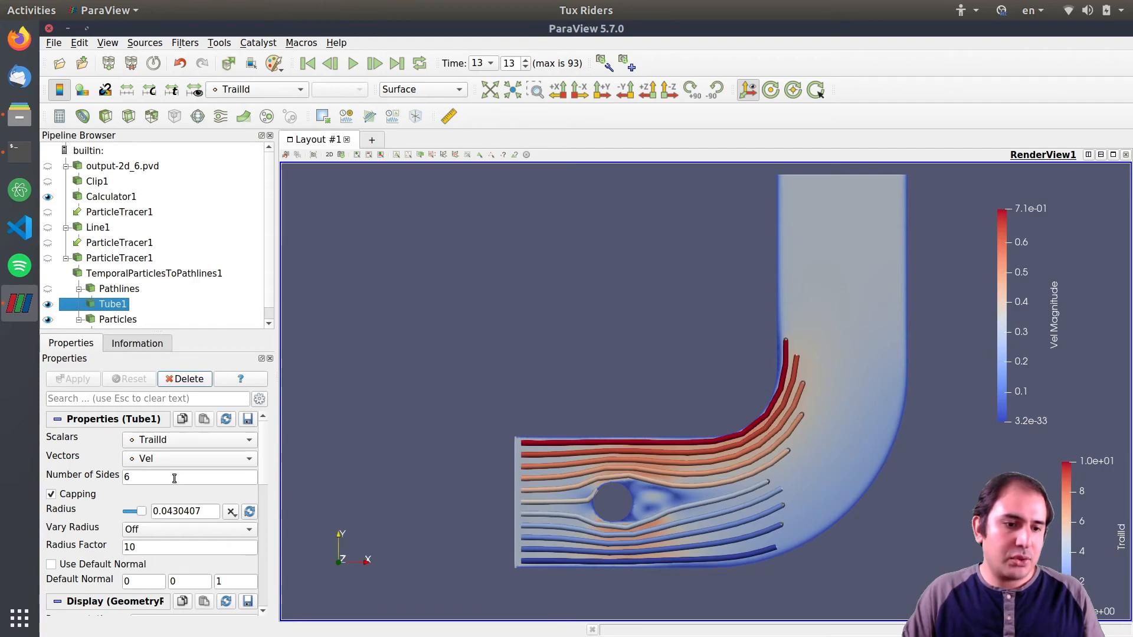
Set the tube radius to 0.08 and apply.
left_click(209, 511)
double_click(205, 511)
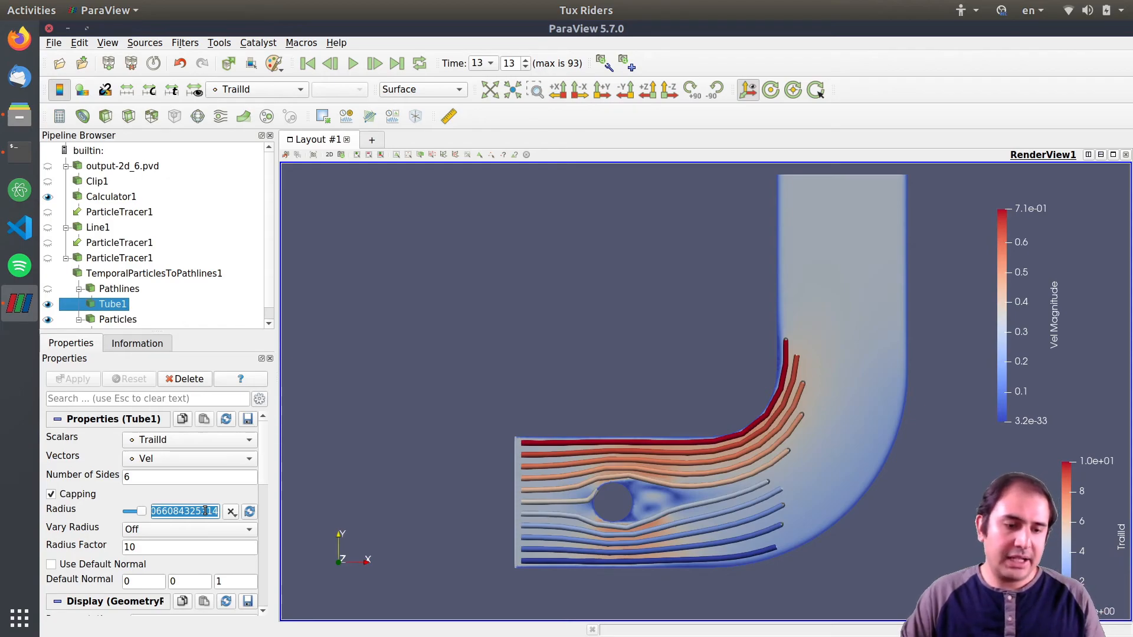
type("0.08")
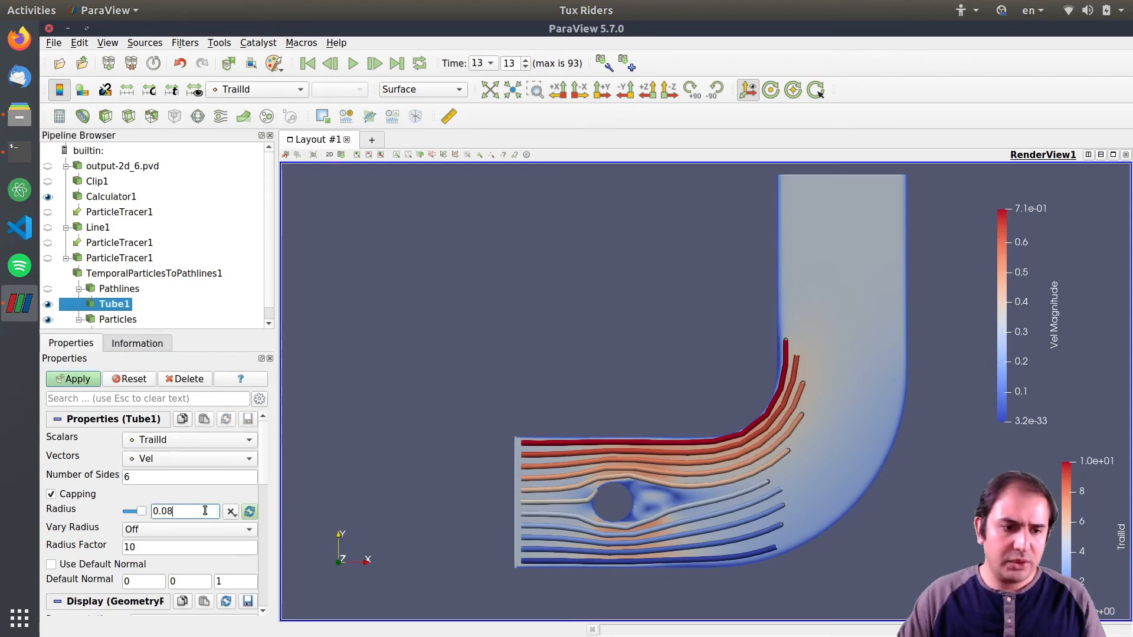
left_click(77, 379)
Change the tube radius to 0.01 and apply.
left_click(189, 515)
type("1")
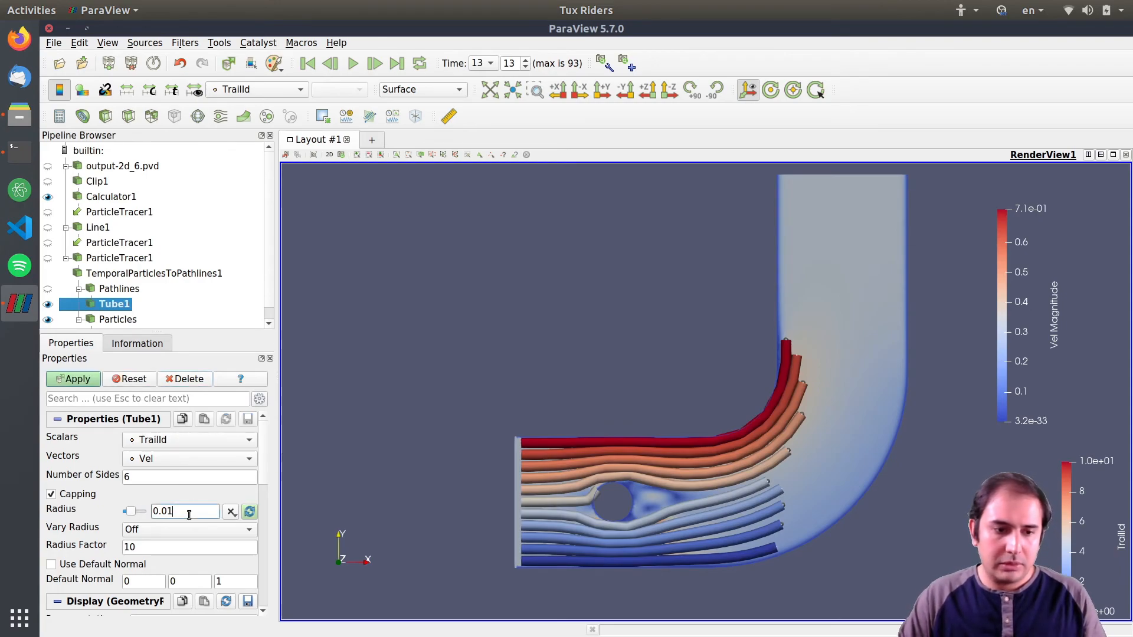
left_click(86, 379)
Color the tubes by Vel.
left_click(153, 441)
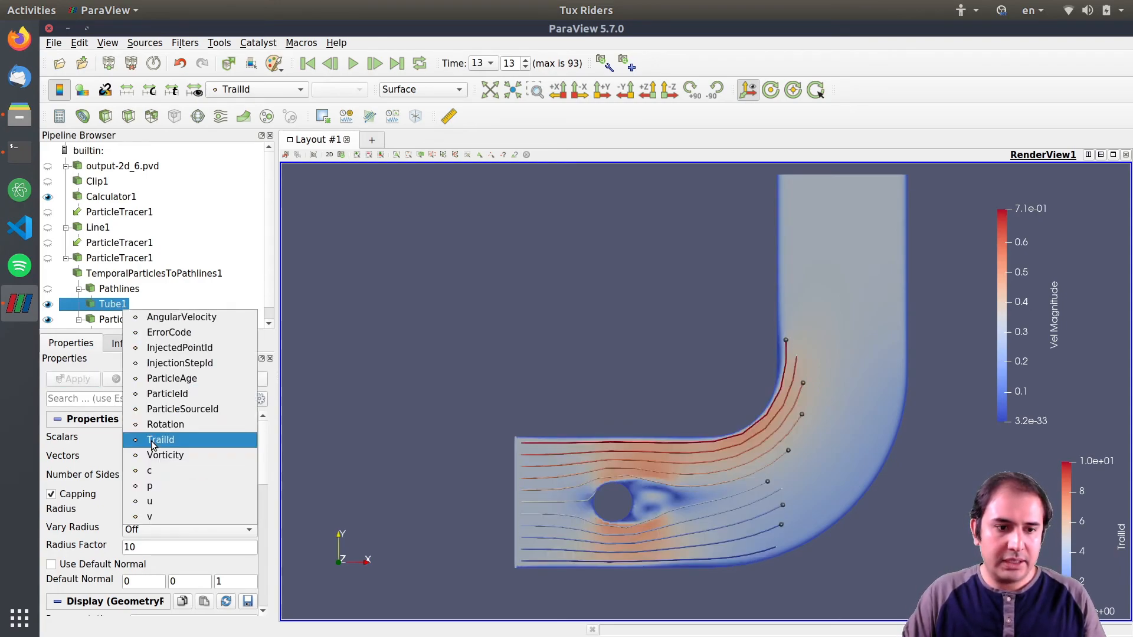
left_click(152, 441)
left_click(139, 458)
left_click(140, 459)
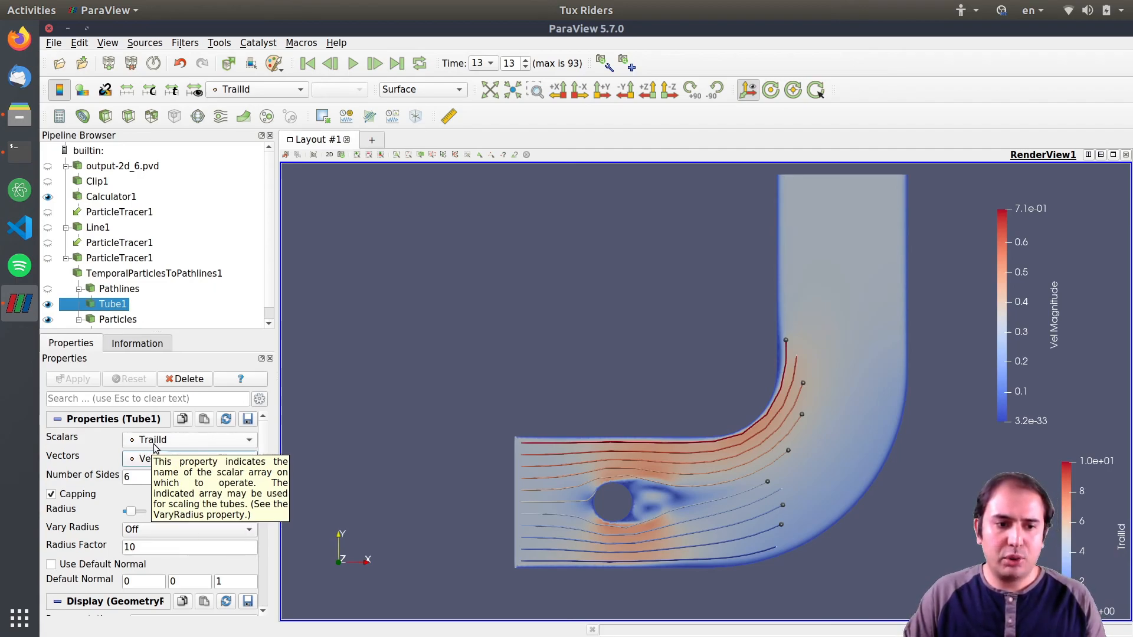
left_click(259, 90)
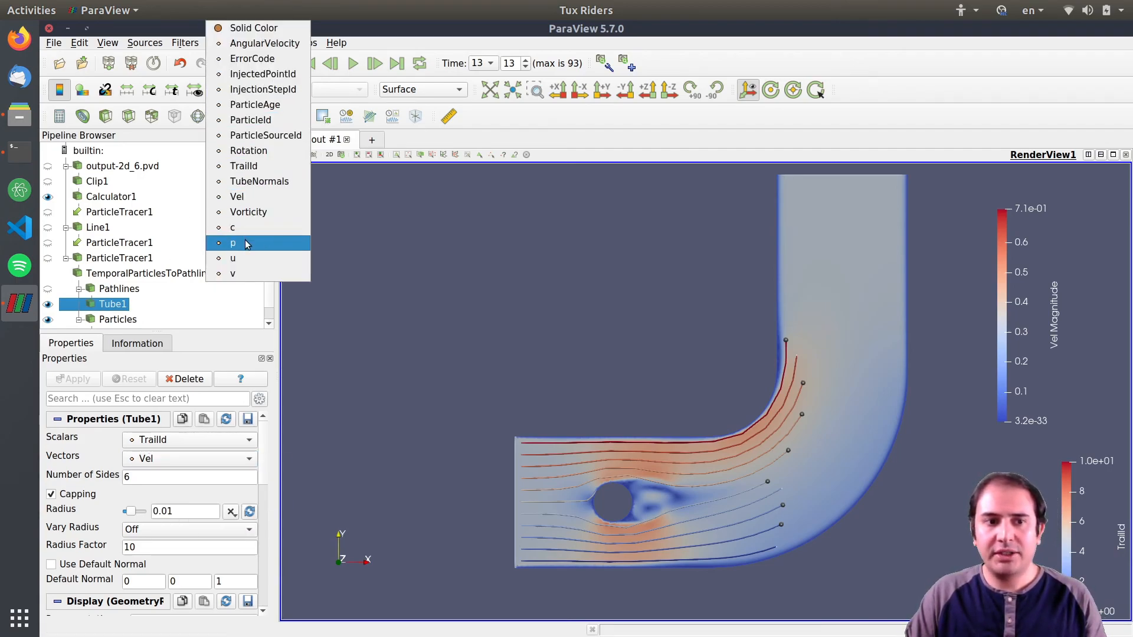
left_click(252, 201)
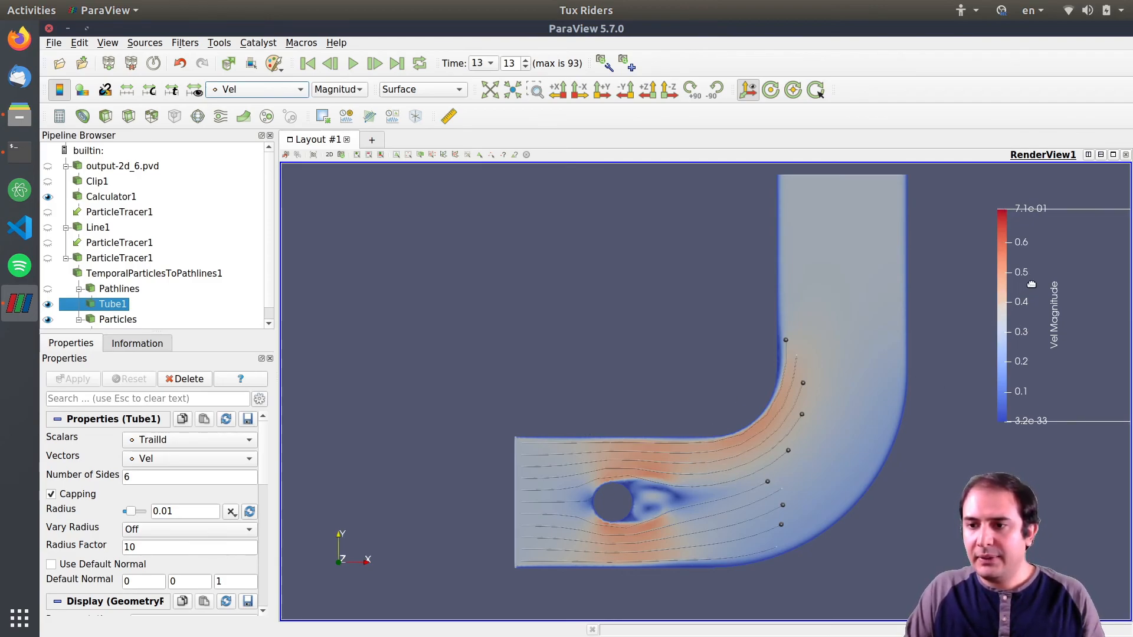
Replay the animation from the first time step to check the tubes and particles.
left_click(310, 67)
left_click(352, 67)
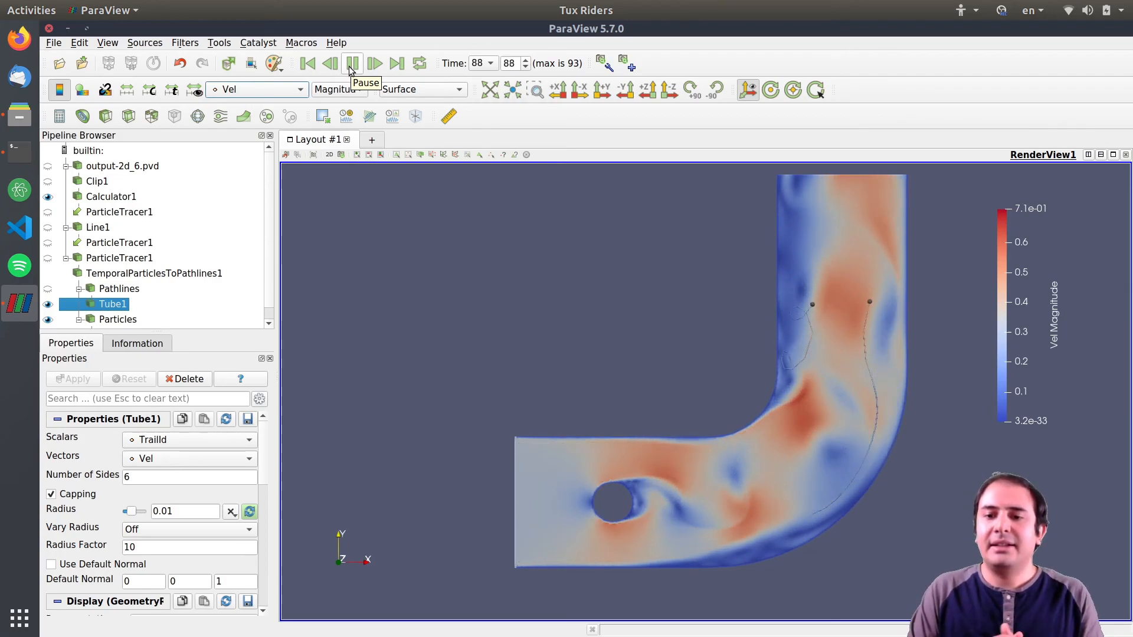
left_click(307, 64)
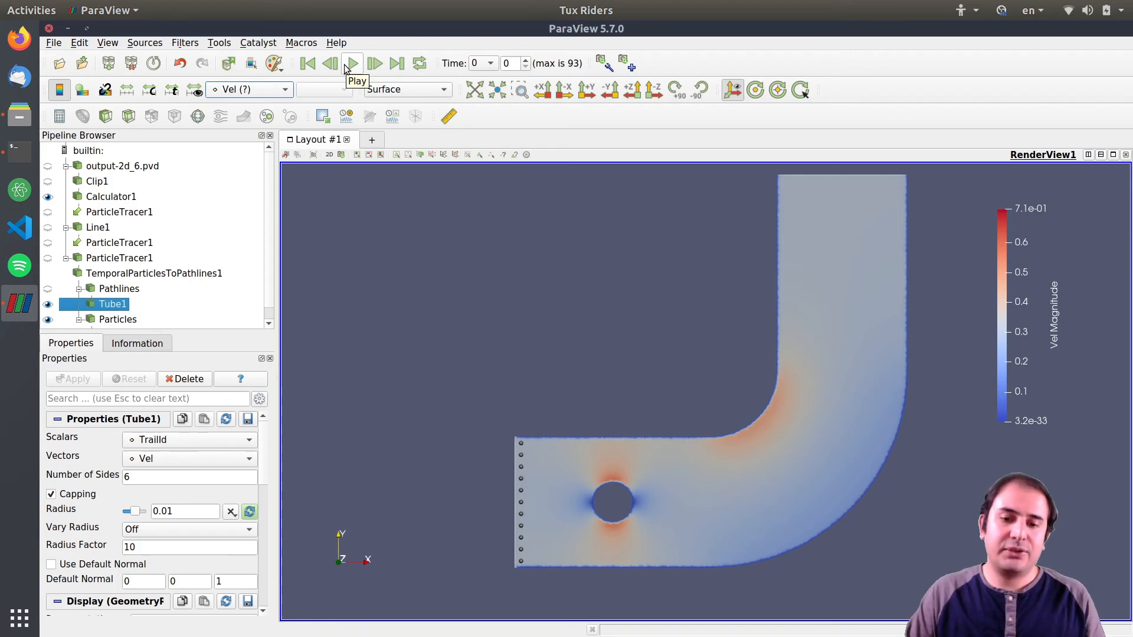
left_click(102, 260)
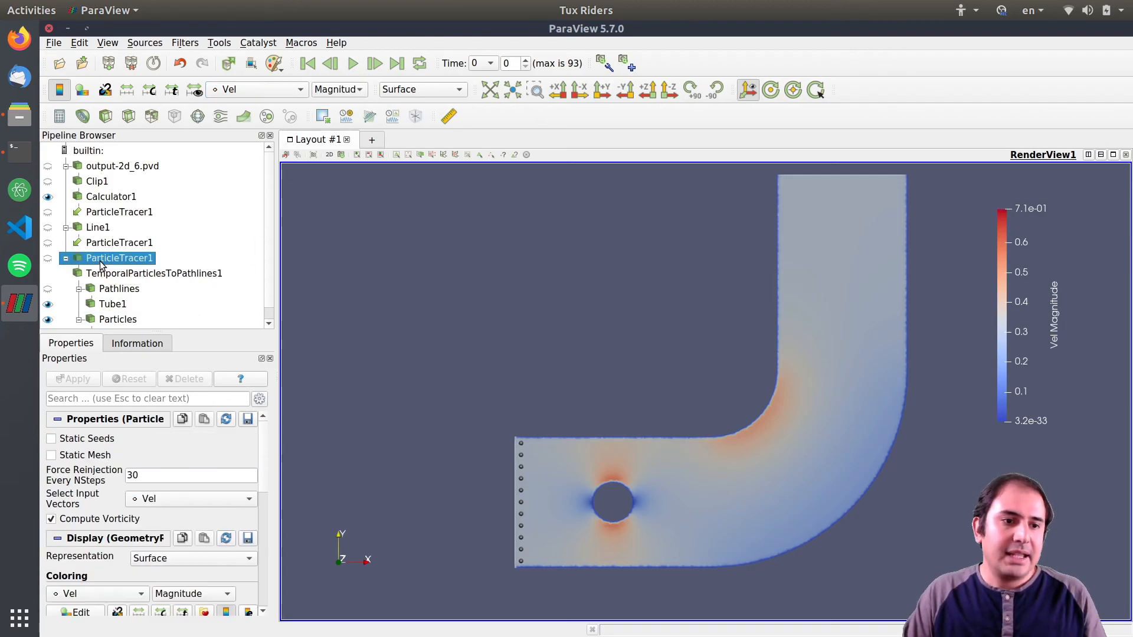
scroll(269, 253, "down", 1)
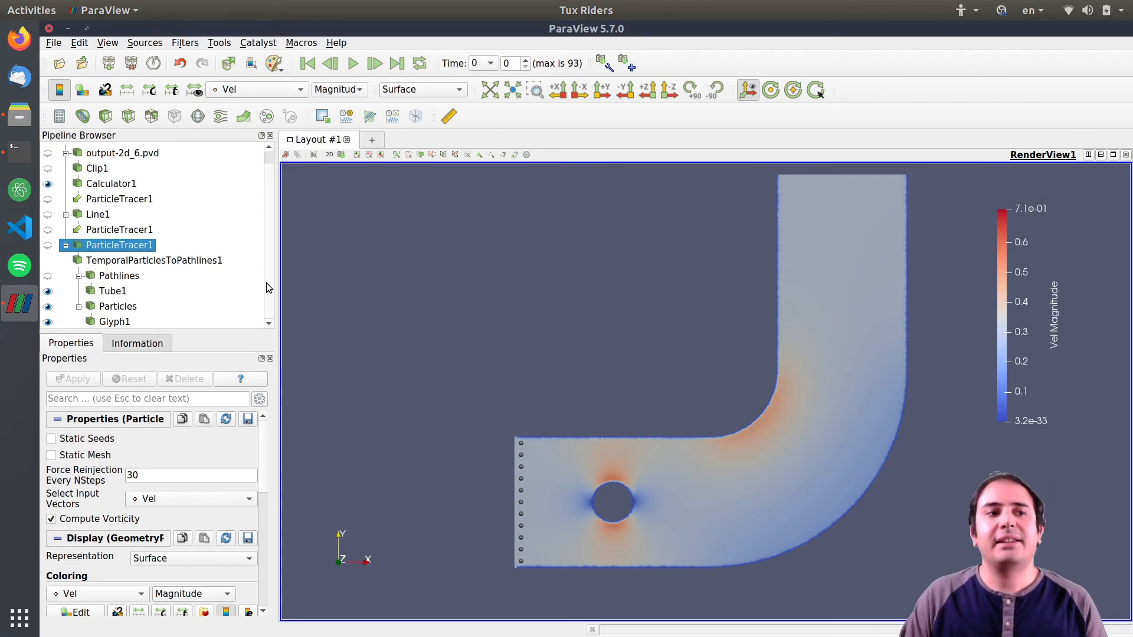
left_click(351, 66)
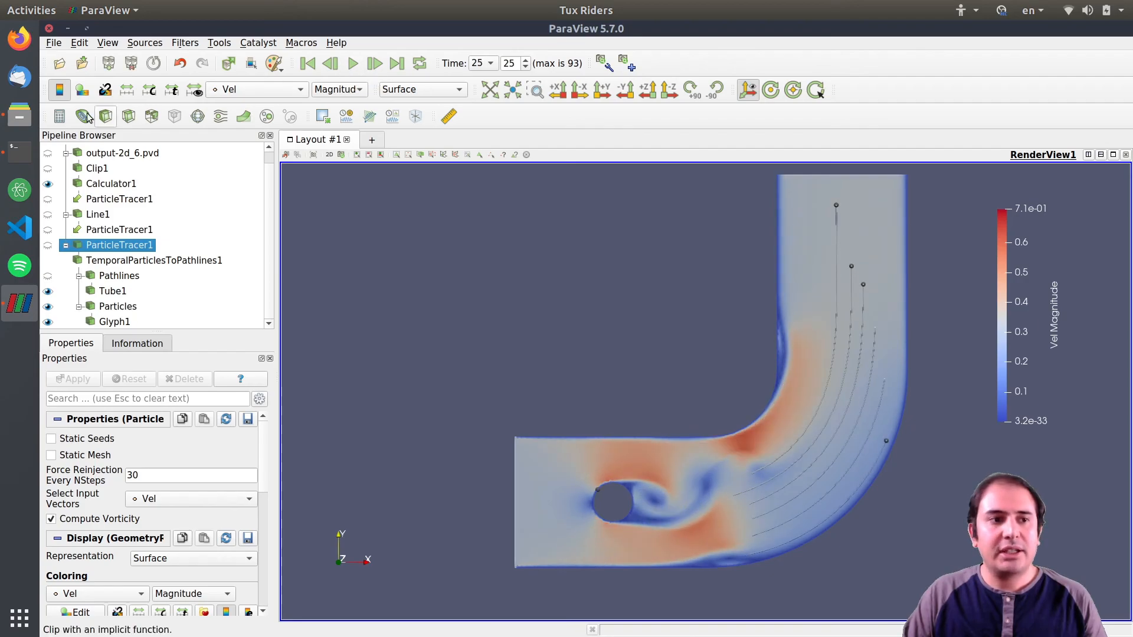
Open the reference video particles.ogv to compare, then return to ParaView.
left_click(19, 117)
double_click(601, 194)
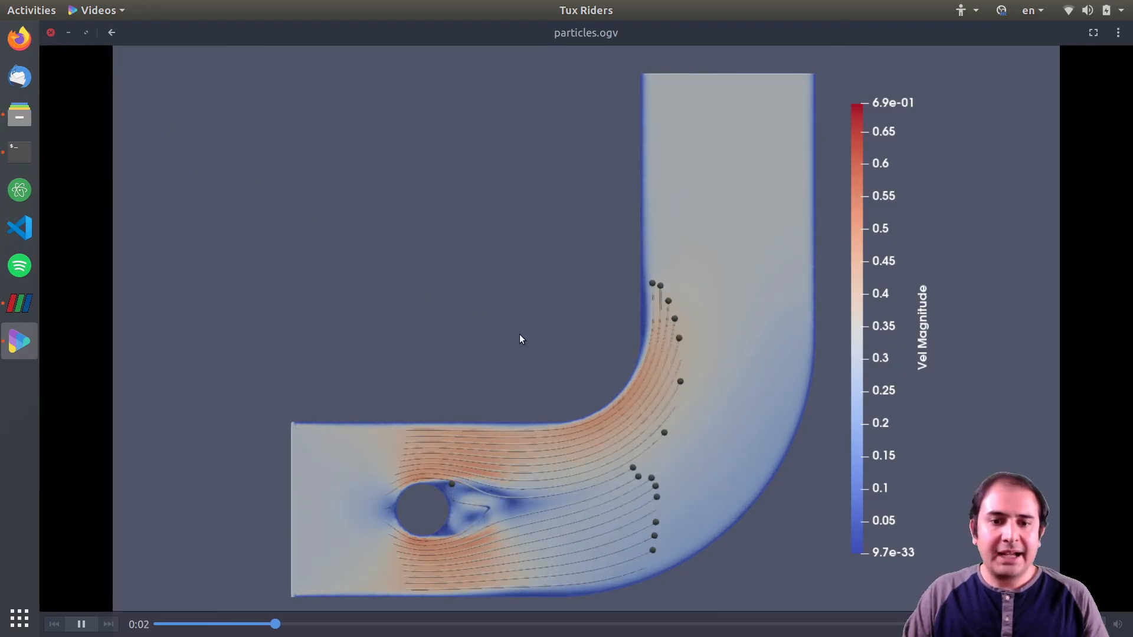
left_click(51, 32)
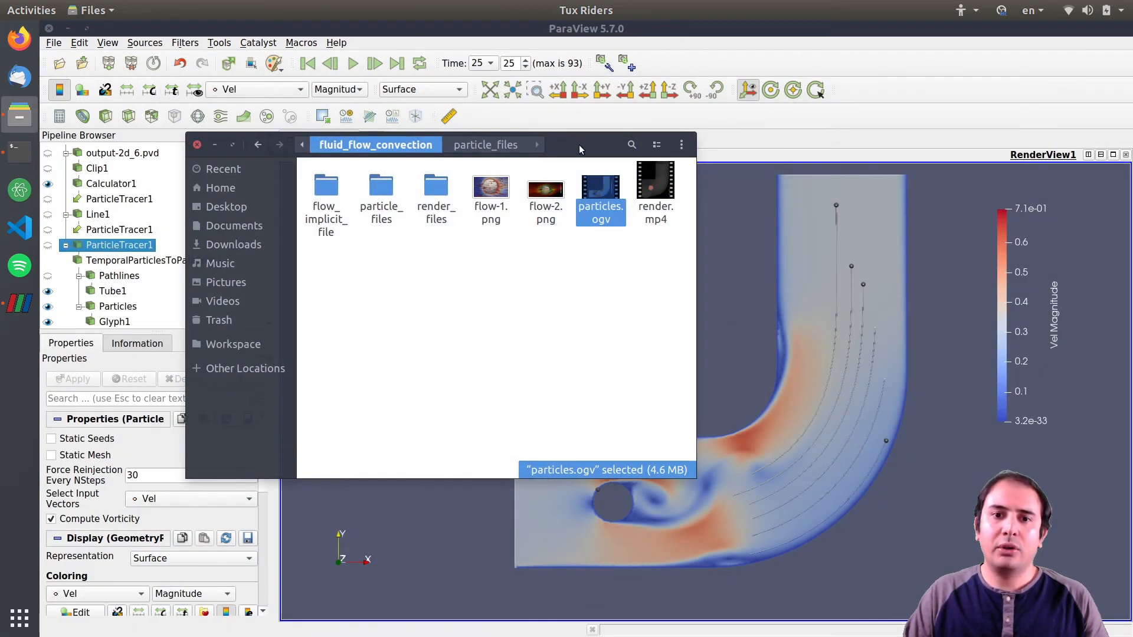
left_click_drag(578, 145, 615, 167)
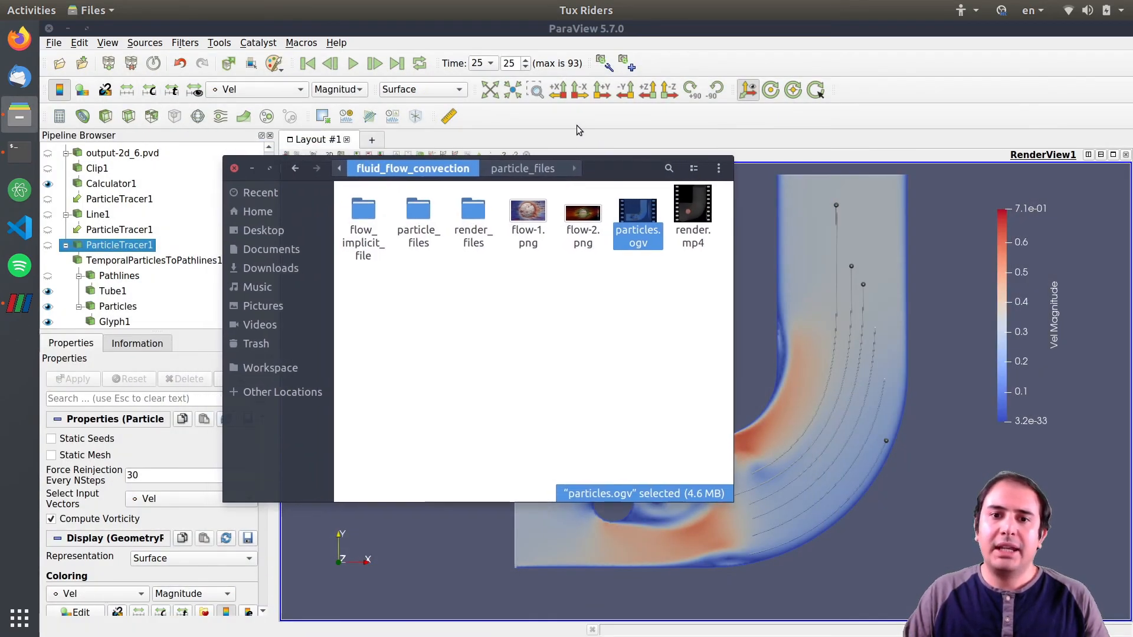
left_click(578, 130)
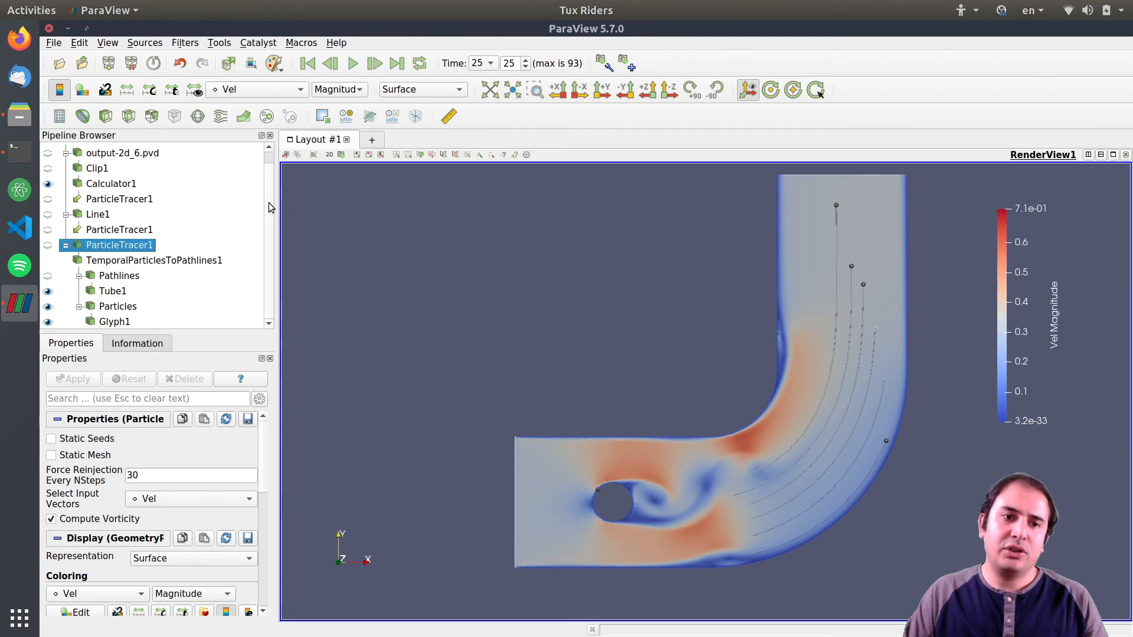
Select the pipeline items in turn to review the filter chain.
scroll(271, 207, "up", 1)
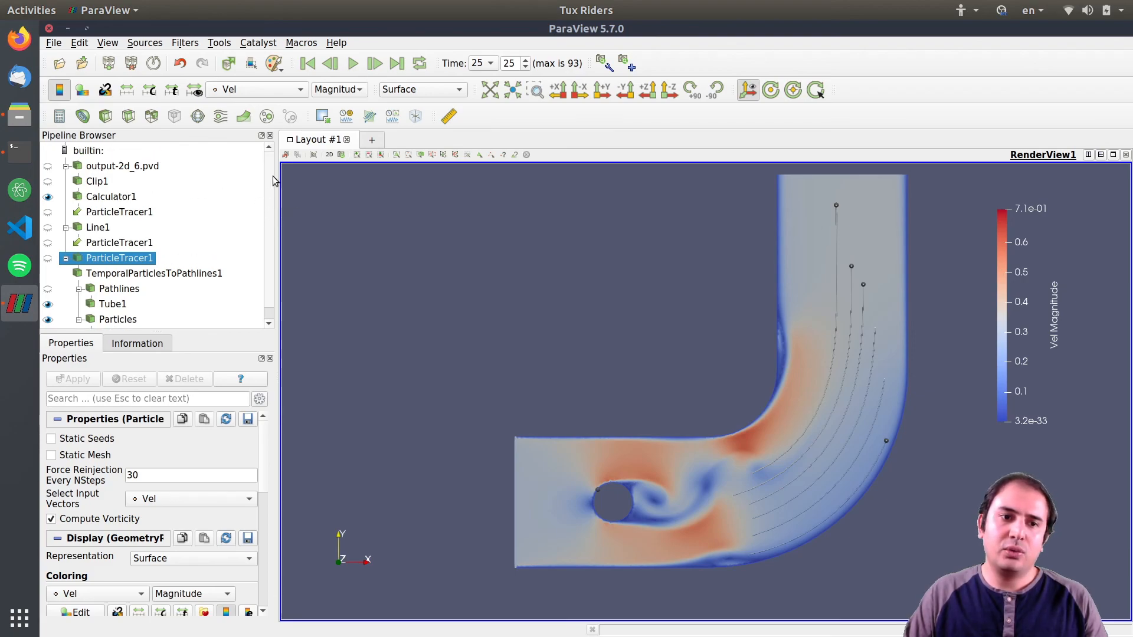
left_click(90, 198)
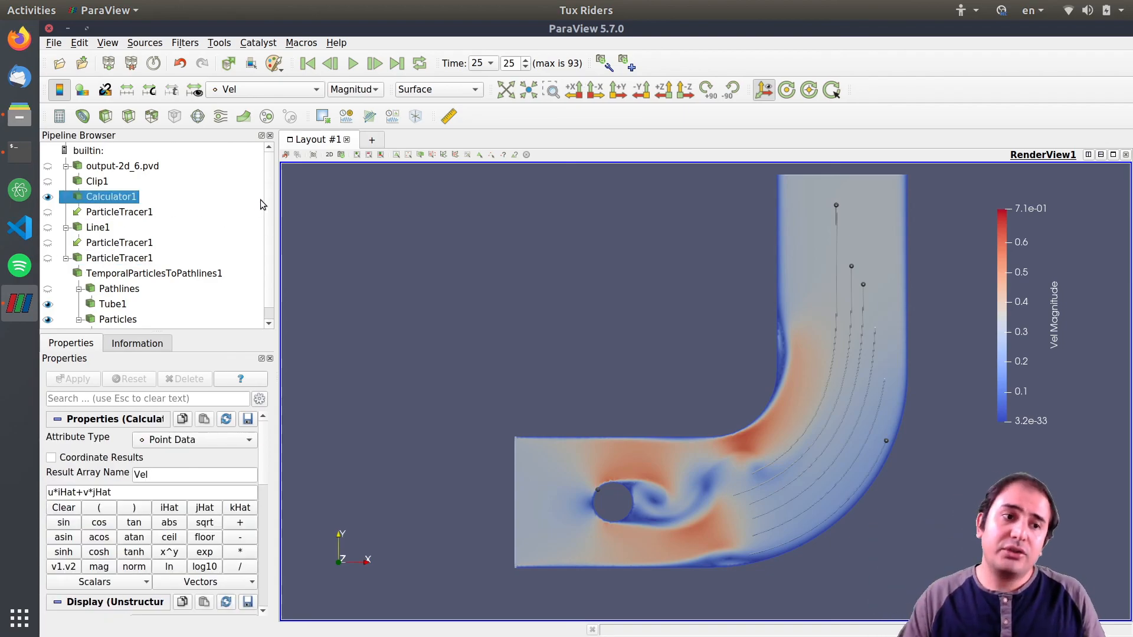
left_click(121, 275)
left_click(117, 260)
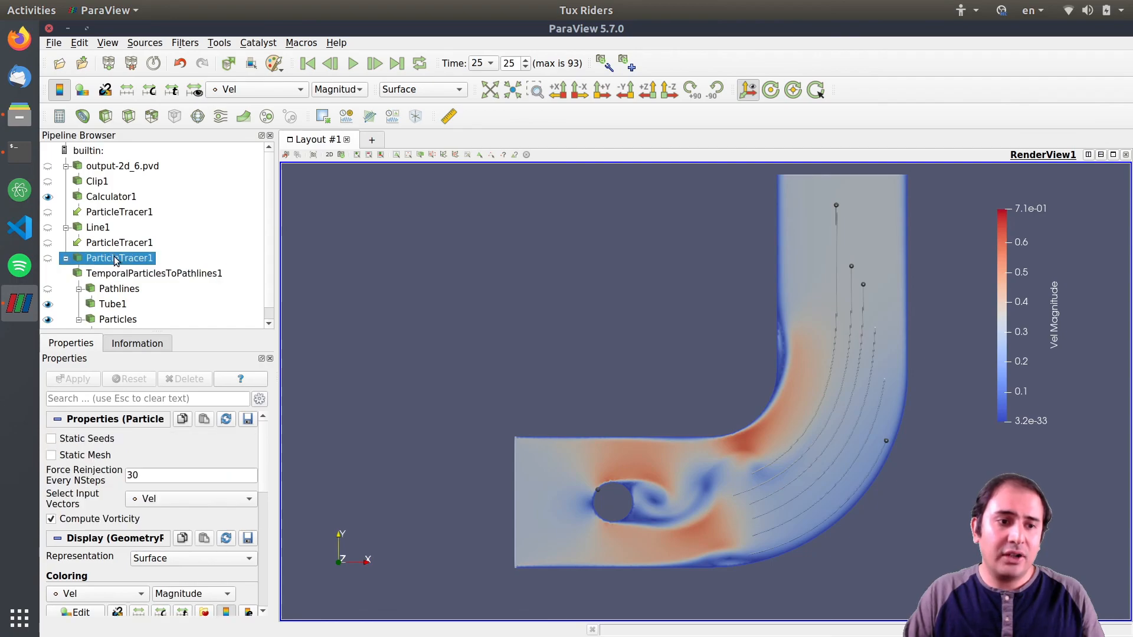
left_click(99, 171)
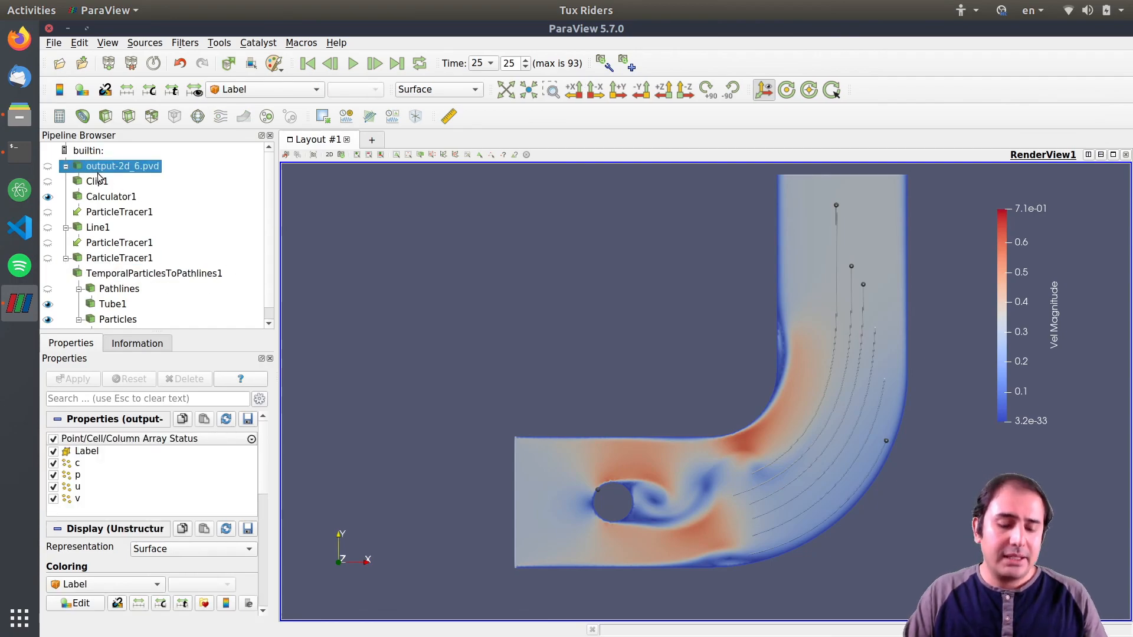
key("ctrl+space")
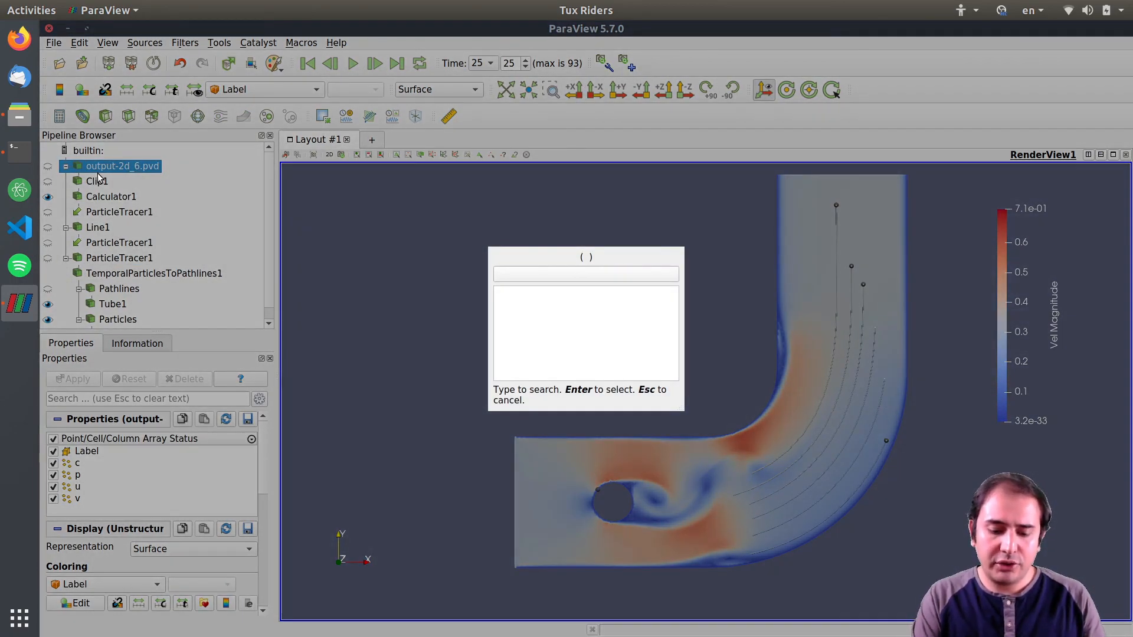
type("tempo")
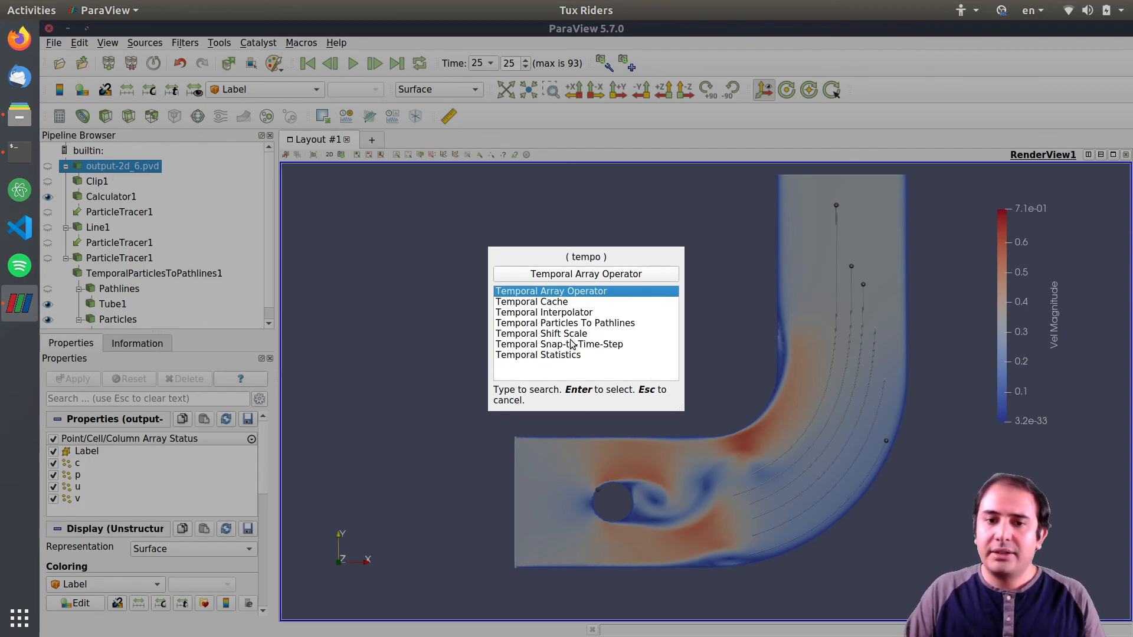
left_click(557, 314)
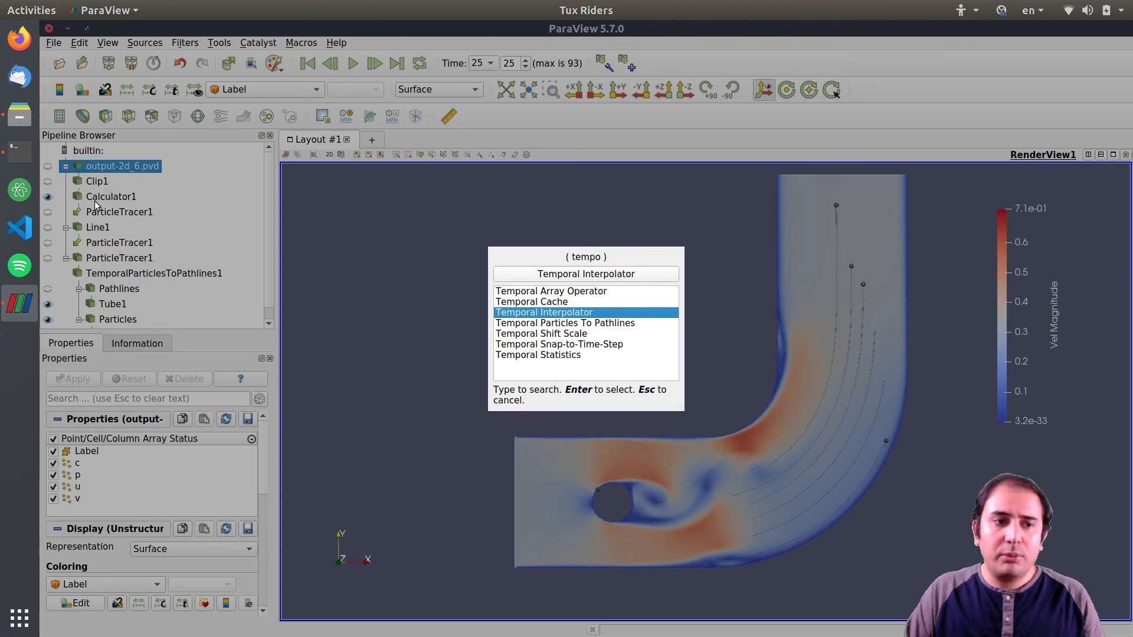
key("Escape")
key("Escape")
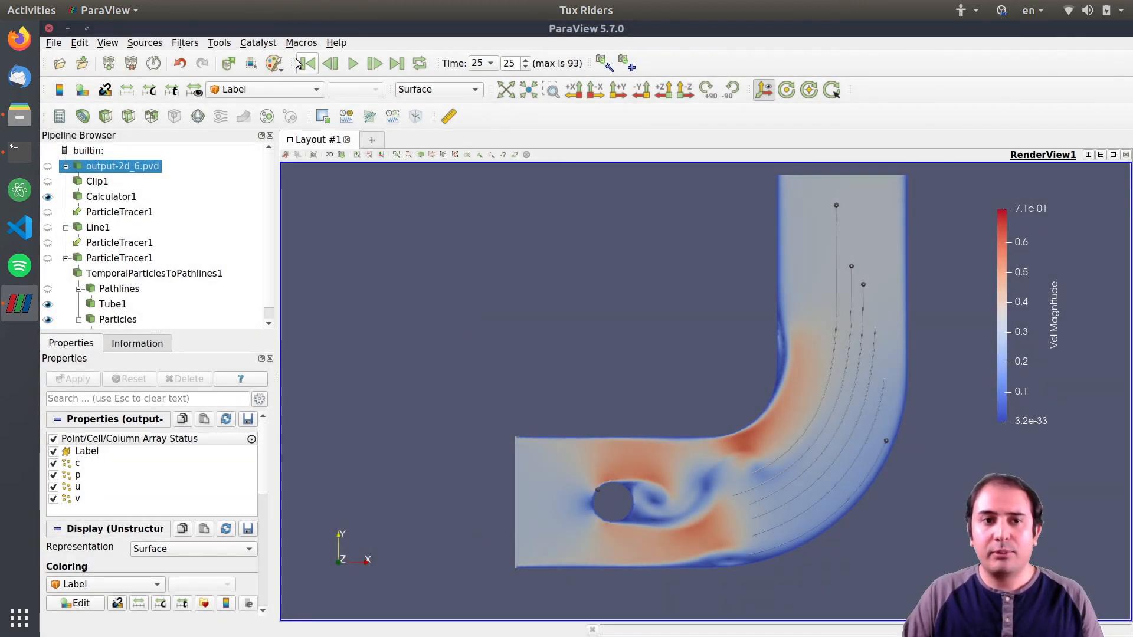
Replay the animation from the start and pause it partway.
left_click(308, 63)
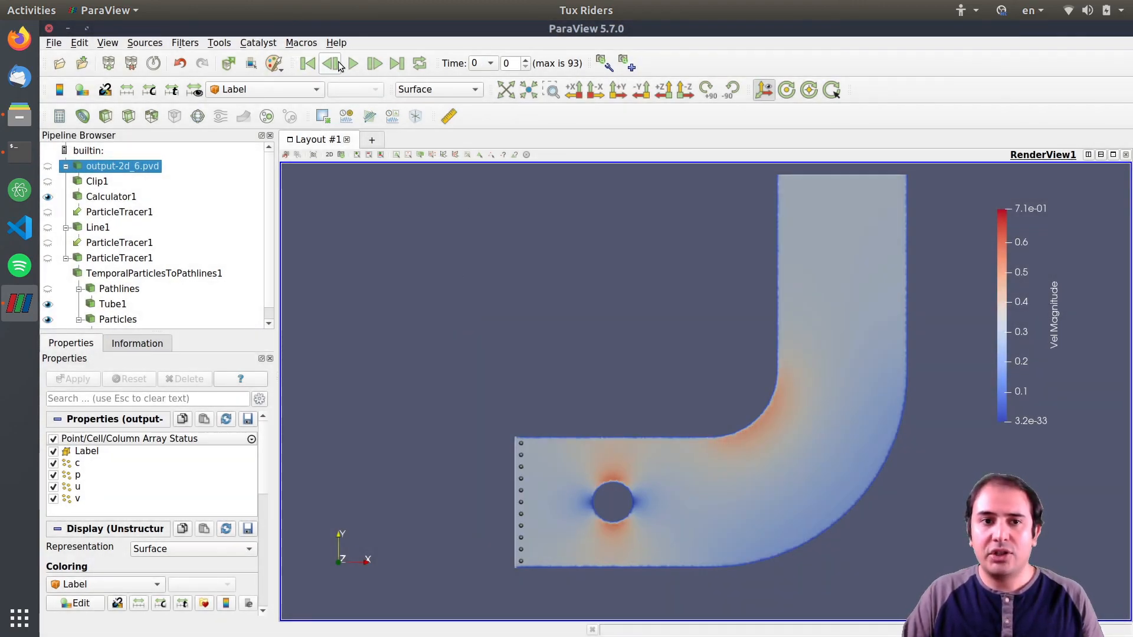
left_click(352, 63)
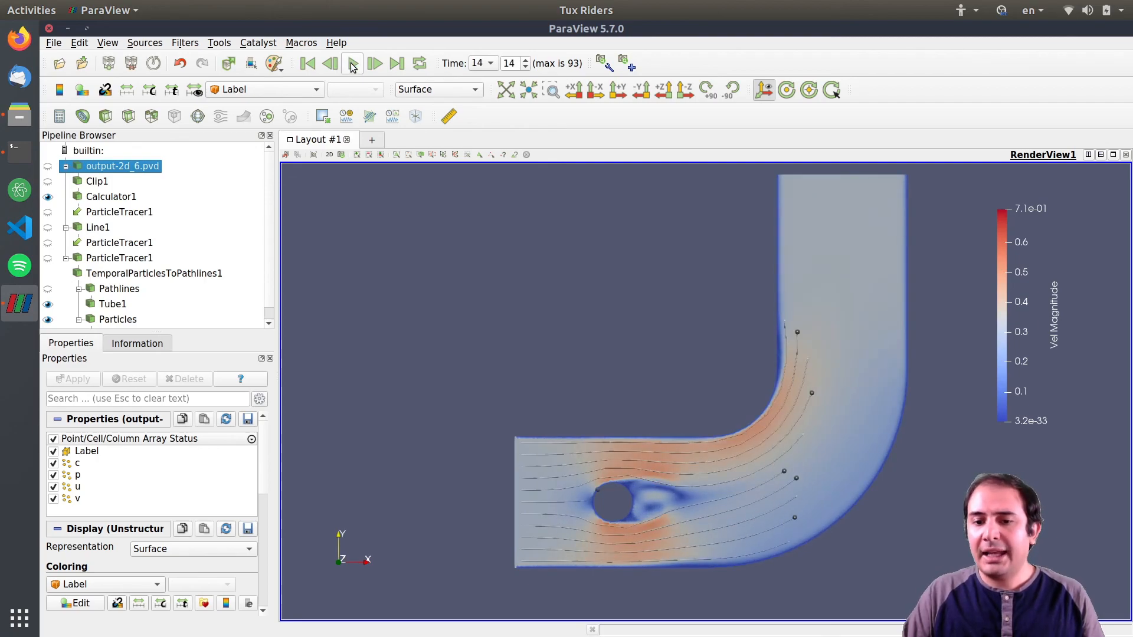
left_click(353, 64)
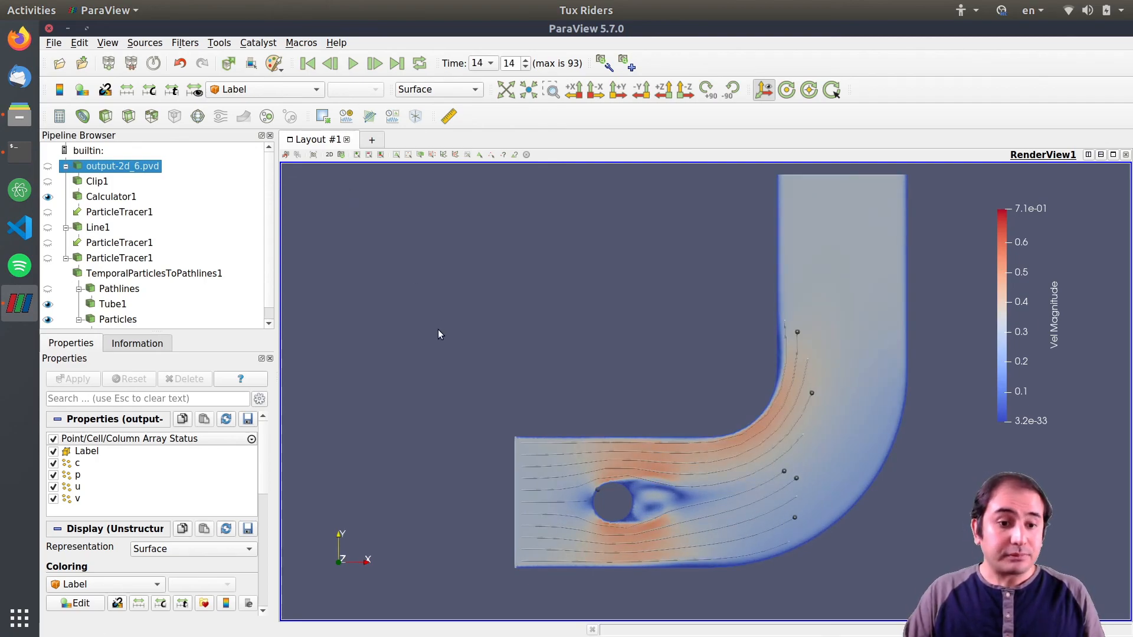